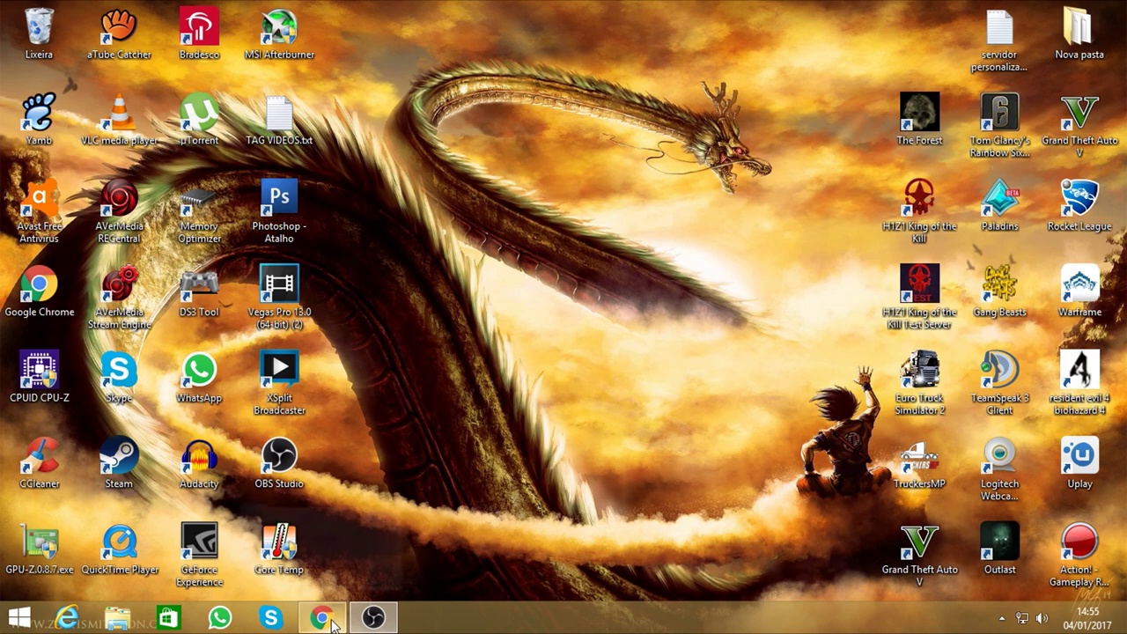
{"action": "mouse_move", "coordinate": [330, 622]}
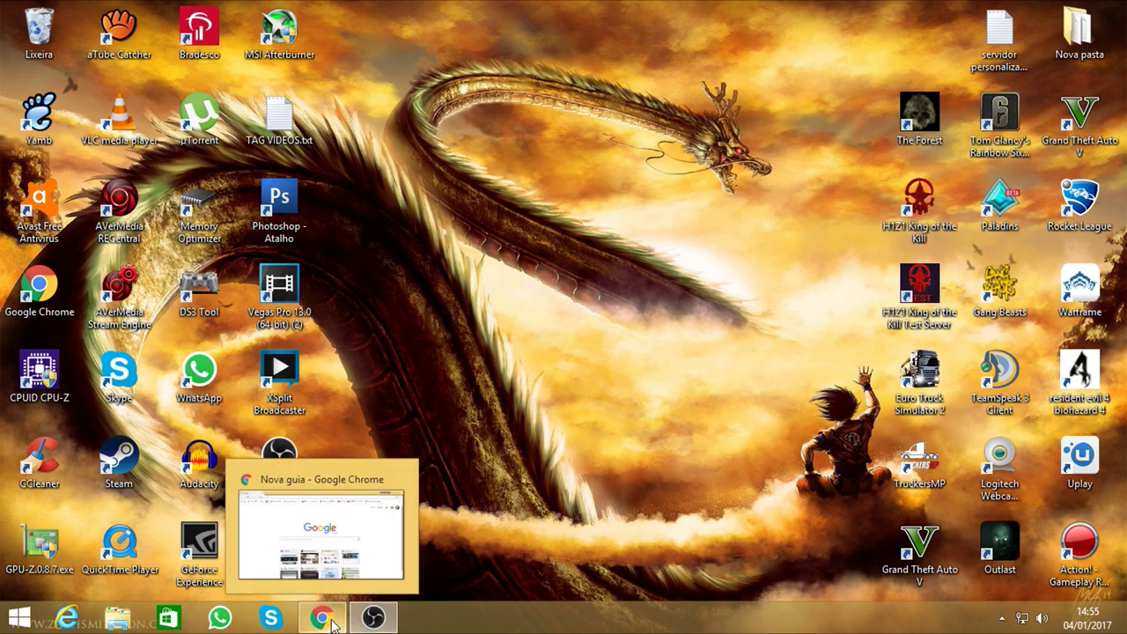
{"action": "left_click", "coordinate": [323, 617]}
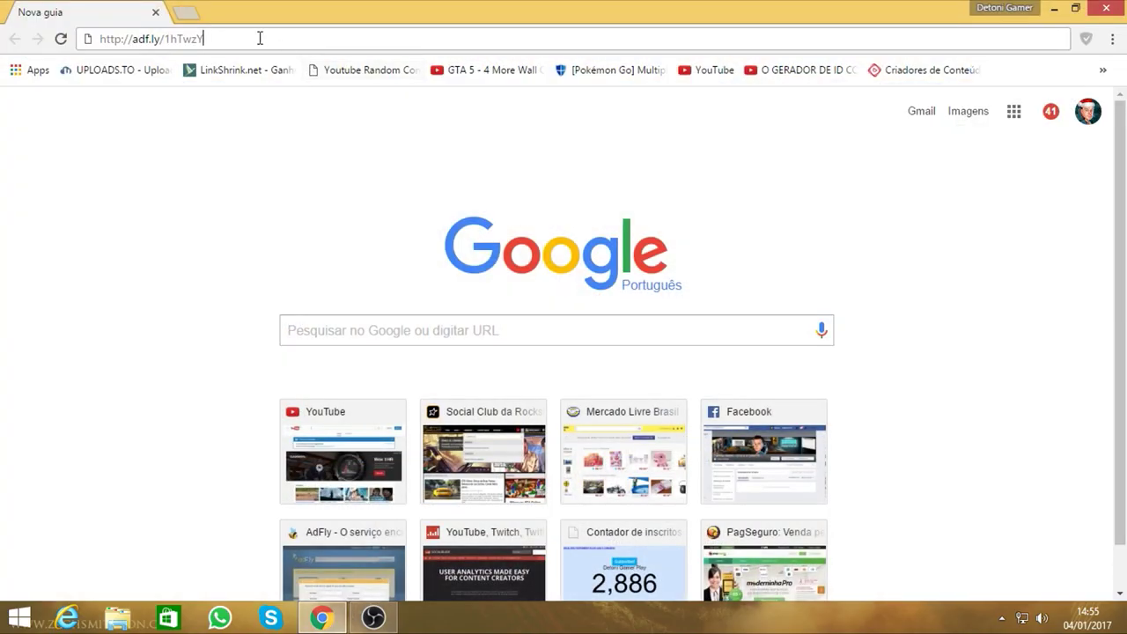
{"action": "triple_click", "coordinate": [231, 44]}
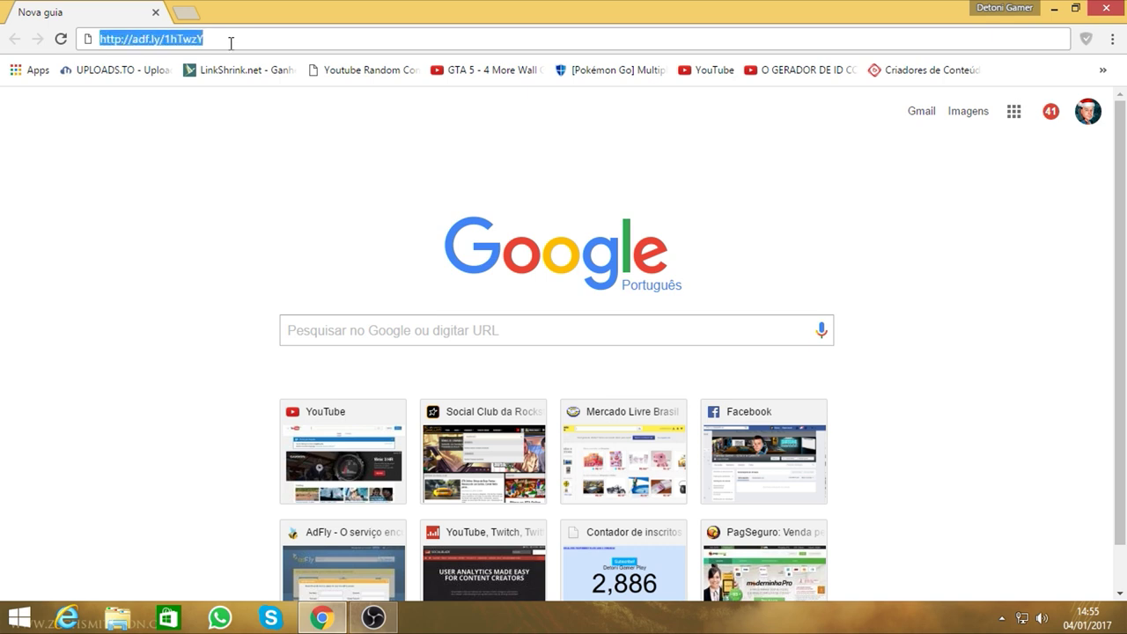
{"action": "key", "text": "Return"}
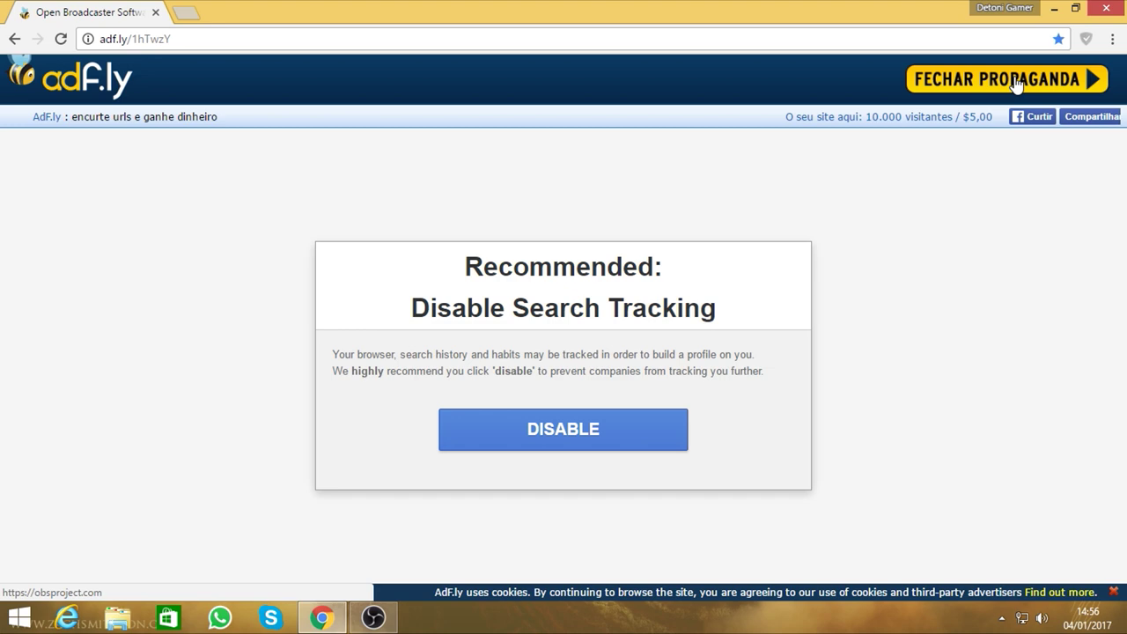
{"action": "left_click", "coordinate": [1017, 82]}
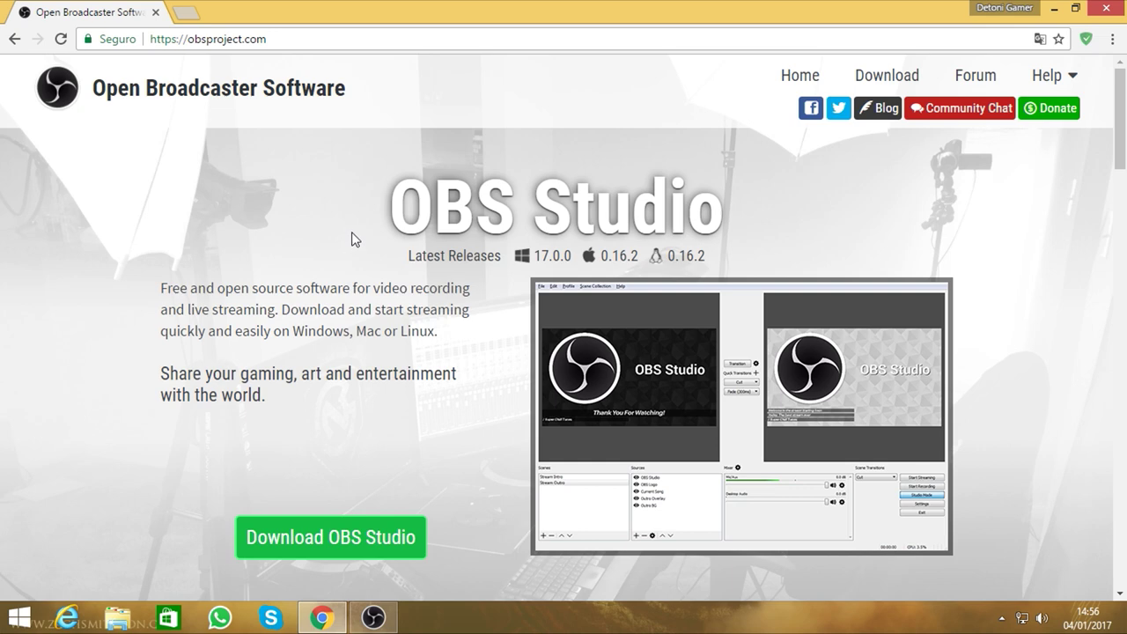
Start downloading the Windows 7+ version of OBS Studio and cancel the download
{"action": "scroll", "coordinate": [356, 246], "scroll_direction": "down", "scroll_amount": 2}
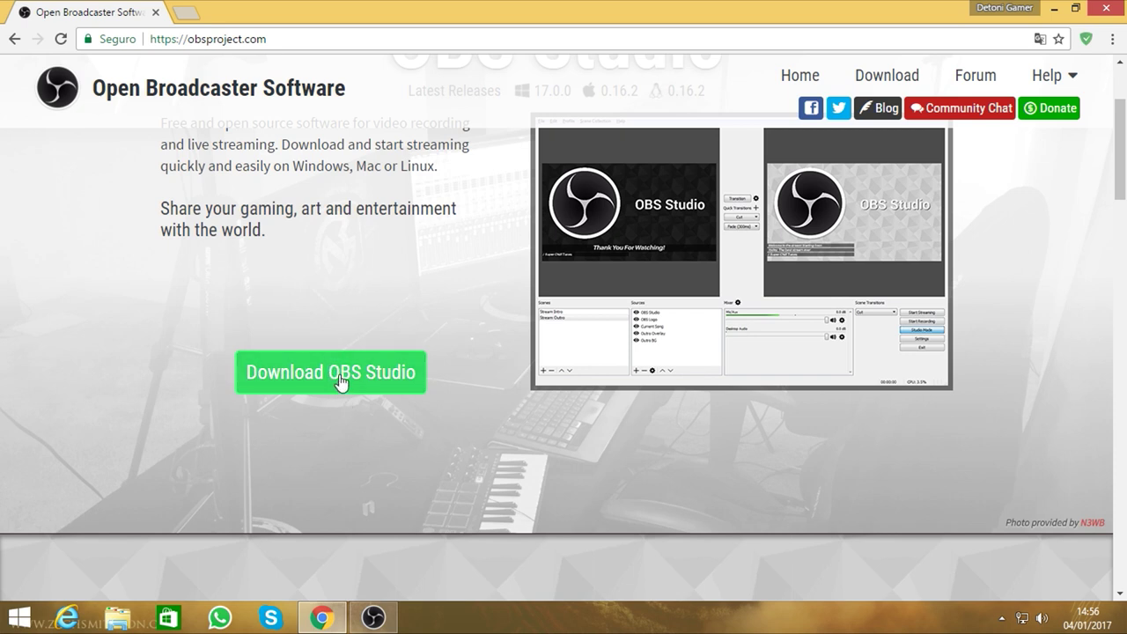
{"action": "left_click", "coordinate": [339, 374]}
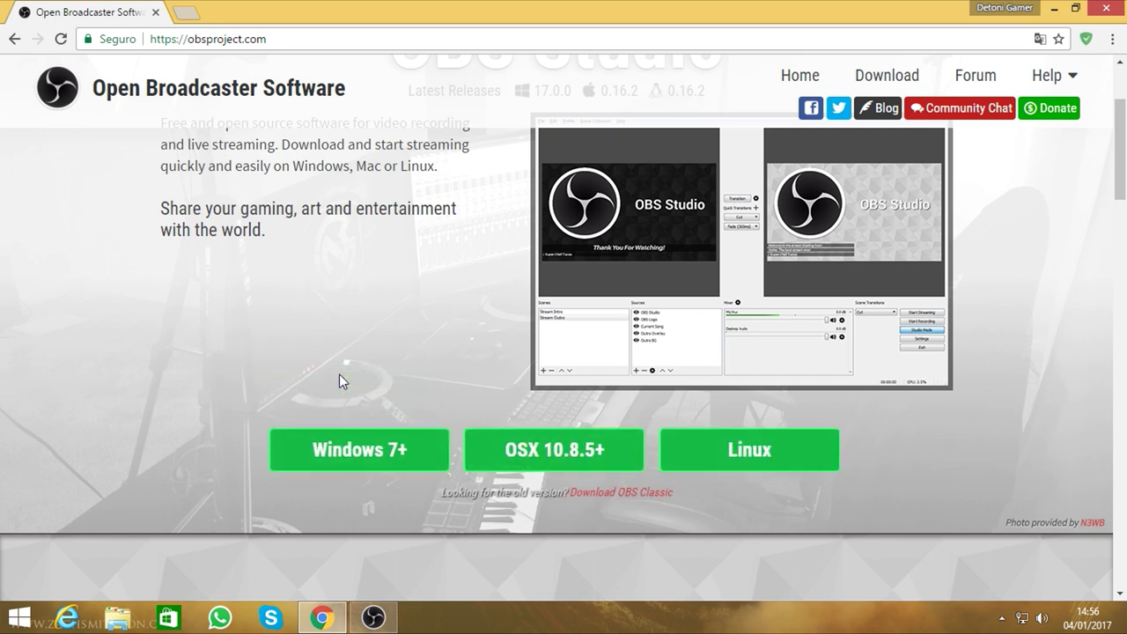
{"action": "left_click", "coordinate": [398, 451]}
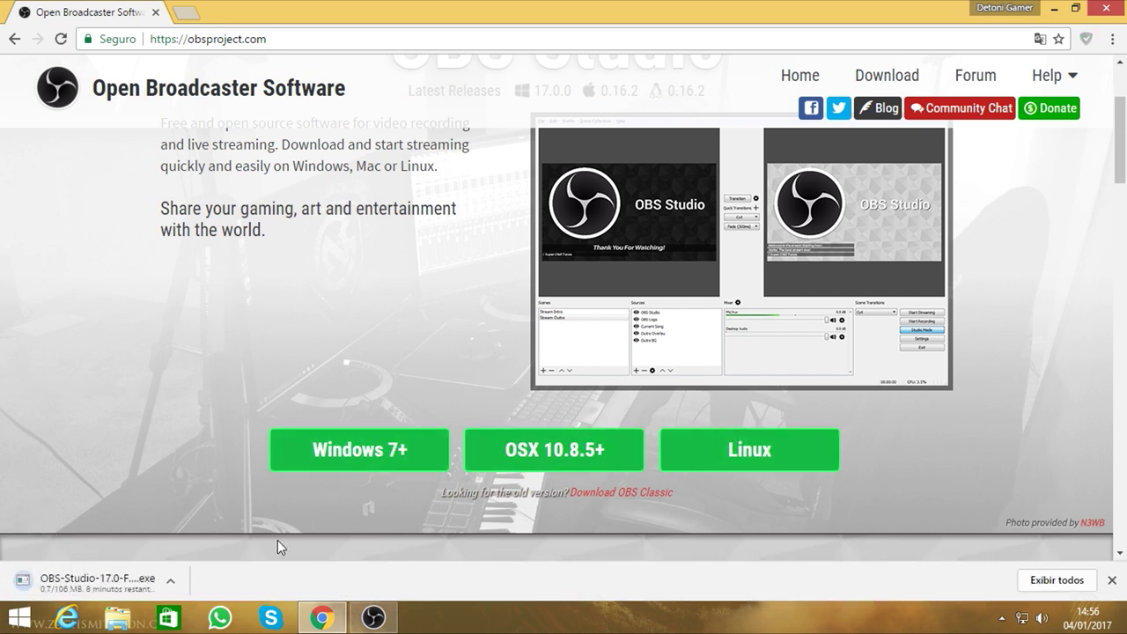
{"action": "left_click", "coordinate": [172, 581]}
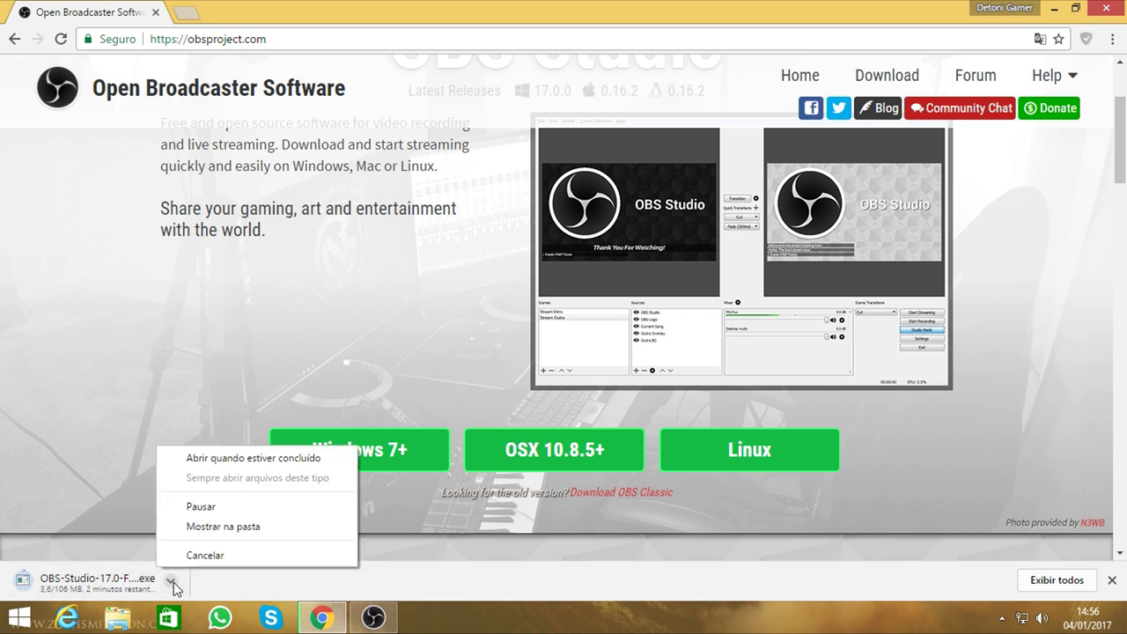
{"action": "left_click", "coordinate": [204, 554]}
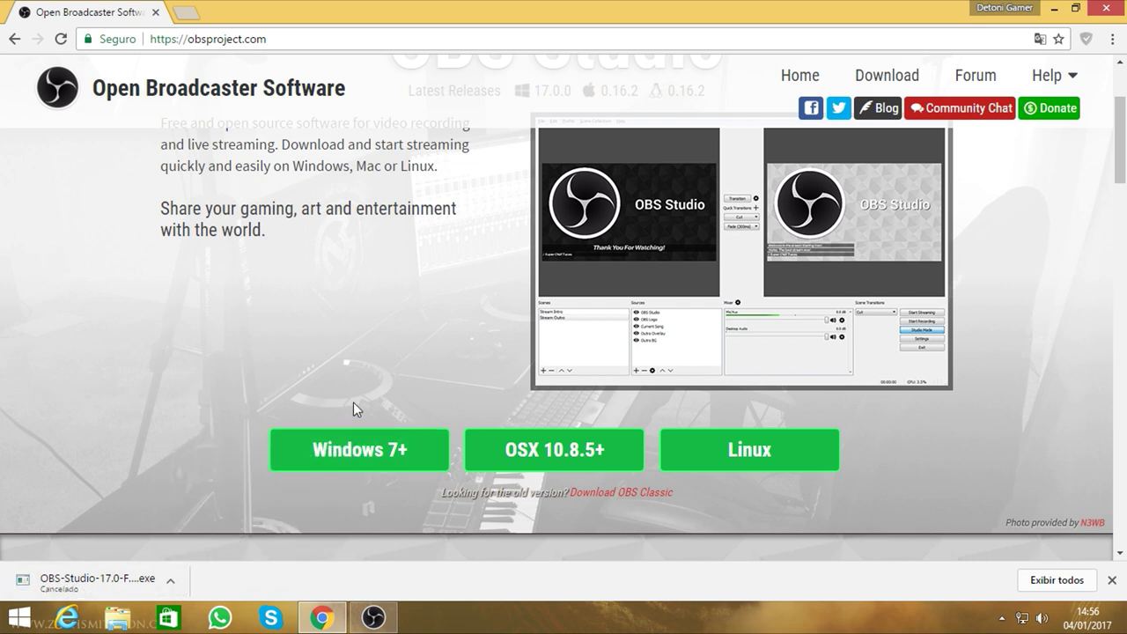
Close the OBS website tab, leaving a new blank tab, and switch to OBS Studio
{"action": "left_click", "coordinate": [1106, 11]}
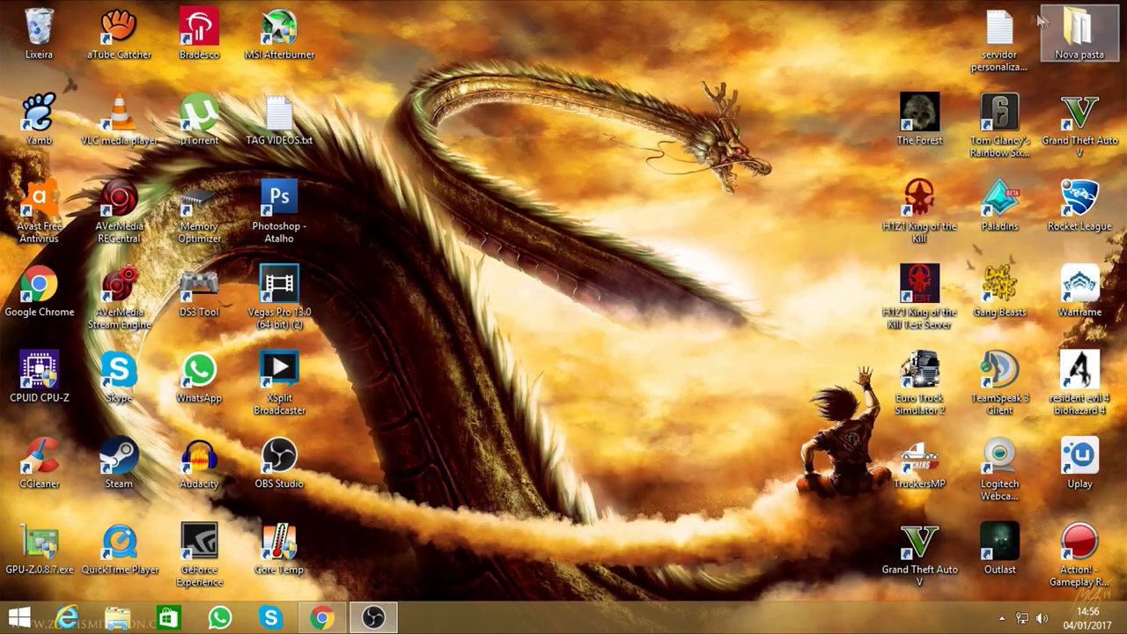
{"action": "left_click", "coordinate": [322, 617]}
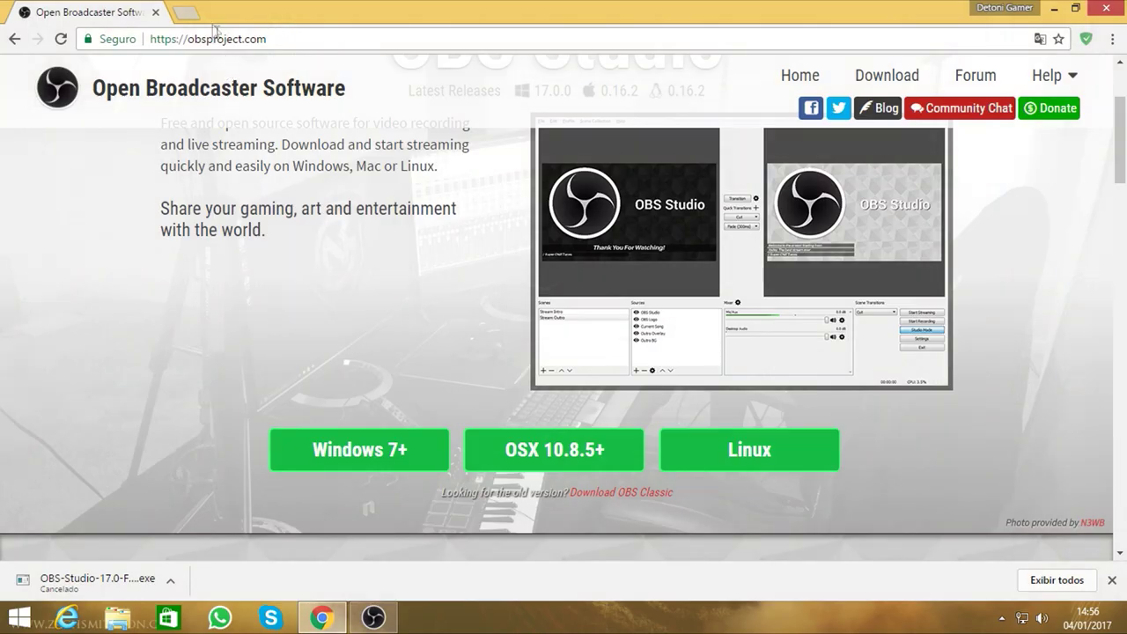
{"action": "left_click", "coordinate": [186, 13]}
{"action": "left_click", "coordinate": [155, 12]}
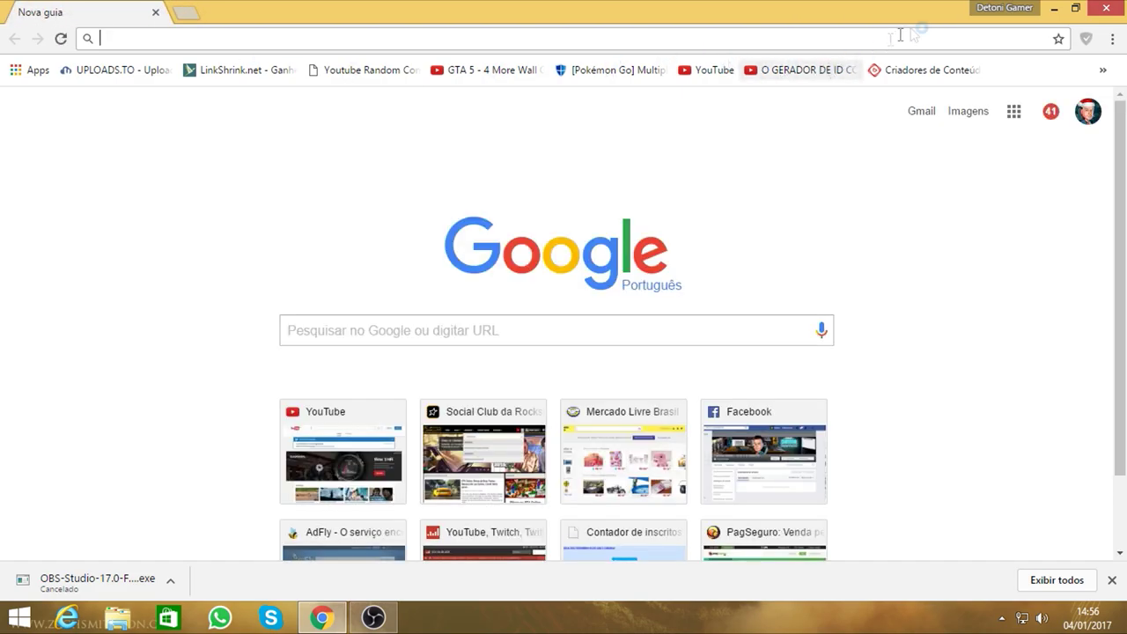
{"action": "left_click", "coordinate": [1107, 8]}
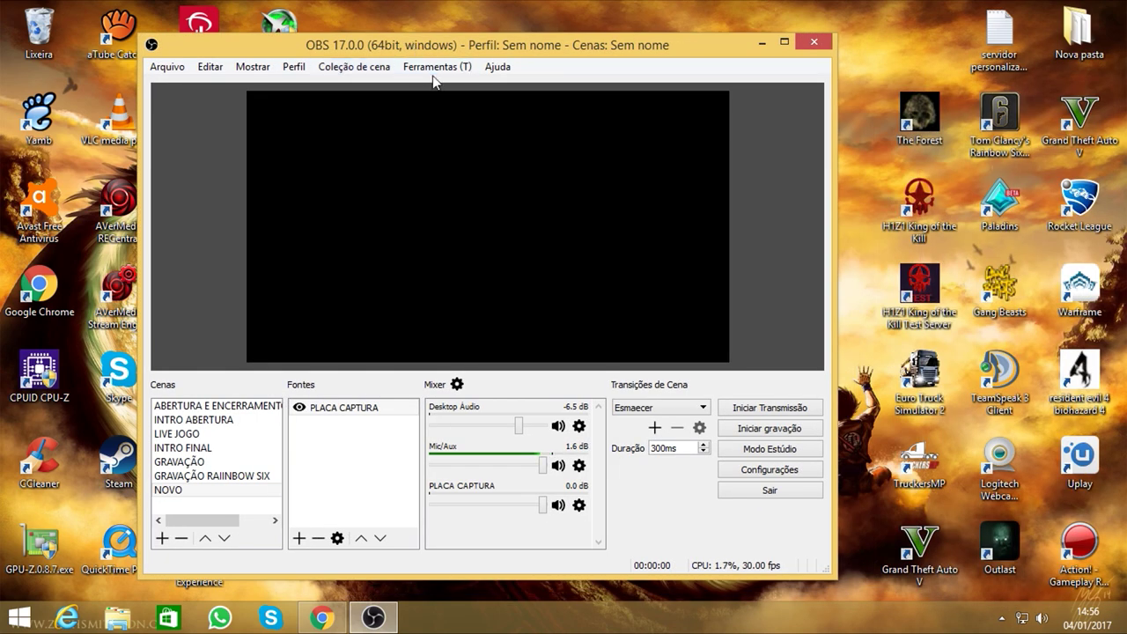
Remove the PLACA CAPTURA source from the NOVO scene and confirm the removal
{"action": "right_click", "coordinate": [327, 406]}
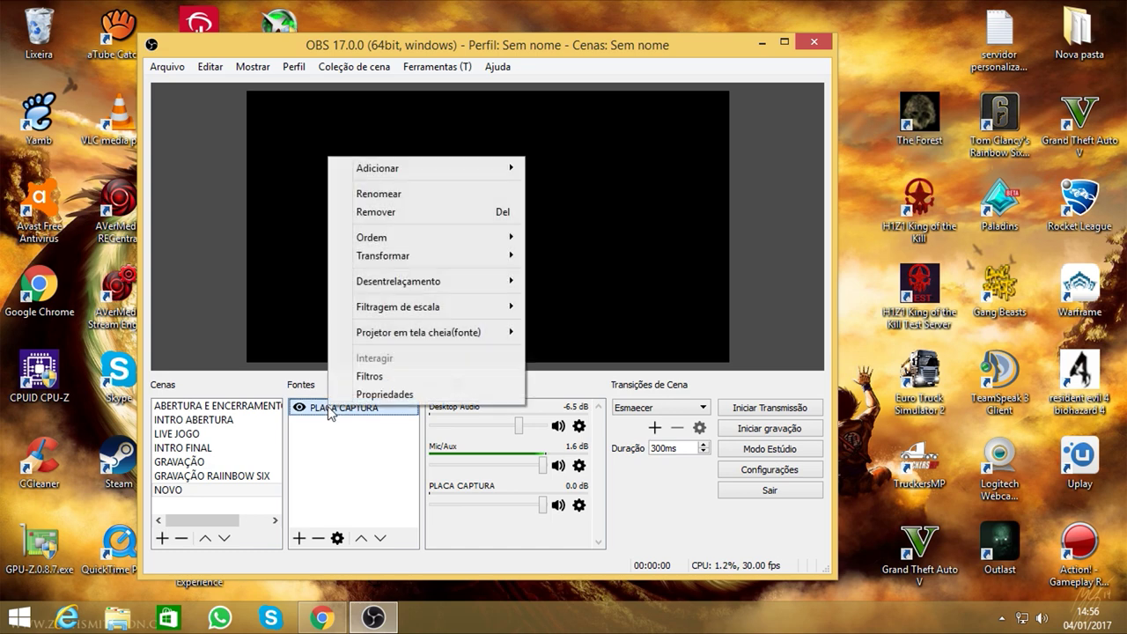
{"action": "left_click", "coordinate": [387, 212]}
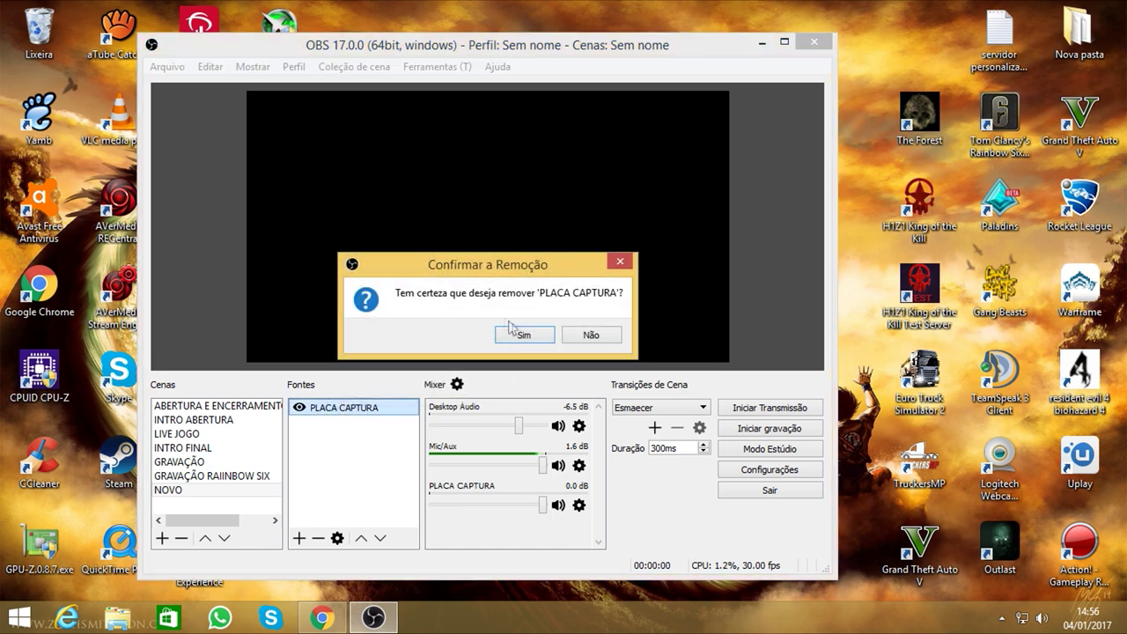
{"action": "left_click", "coordinate": [519, 334]}
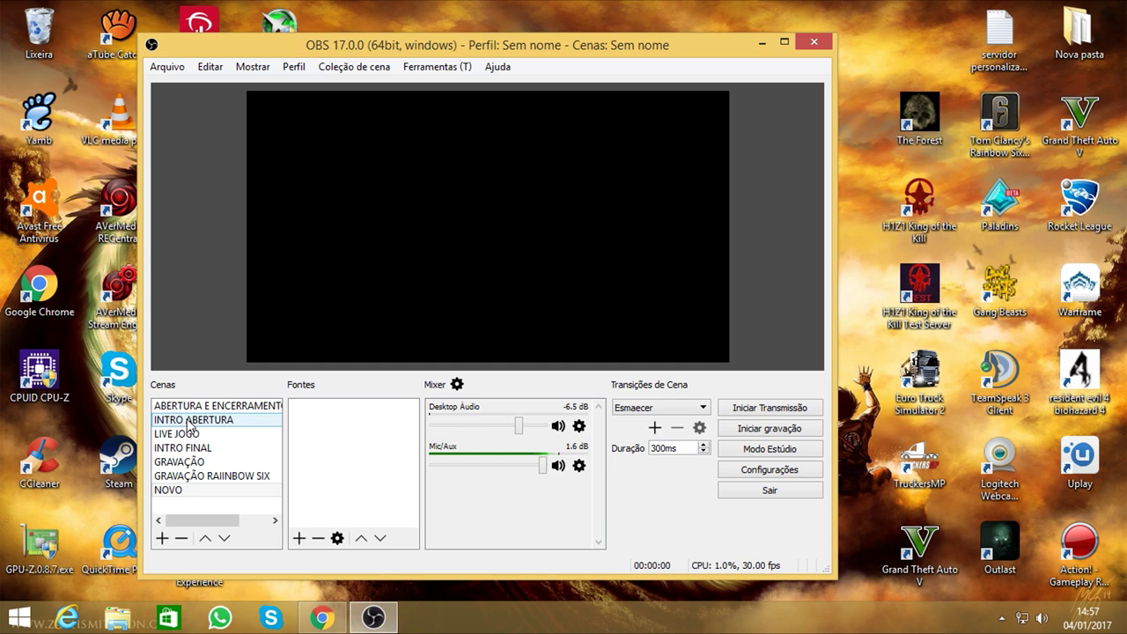
View the ABERTURA E ENCERRAMENTO scene's source and preview, and return to the empty NOVO scene
{"action": "left_click", "coordinate": [179, 491]}
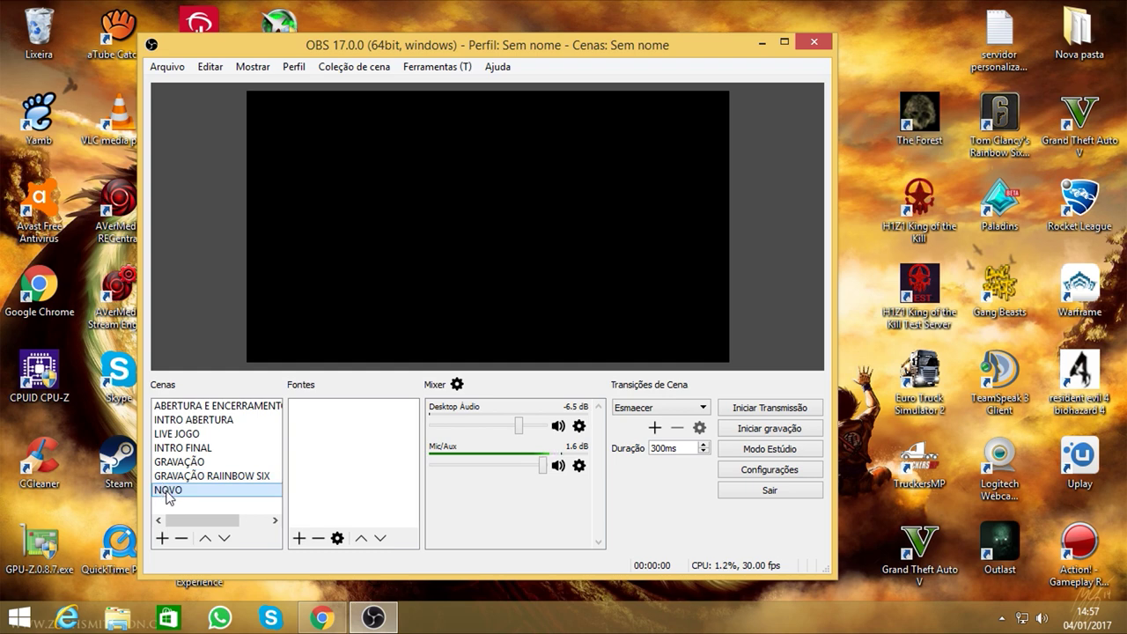
{"action": "left_click", "coordinate": [175, 407]}
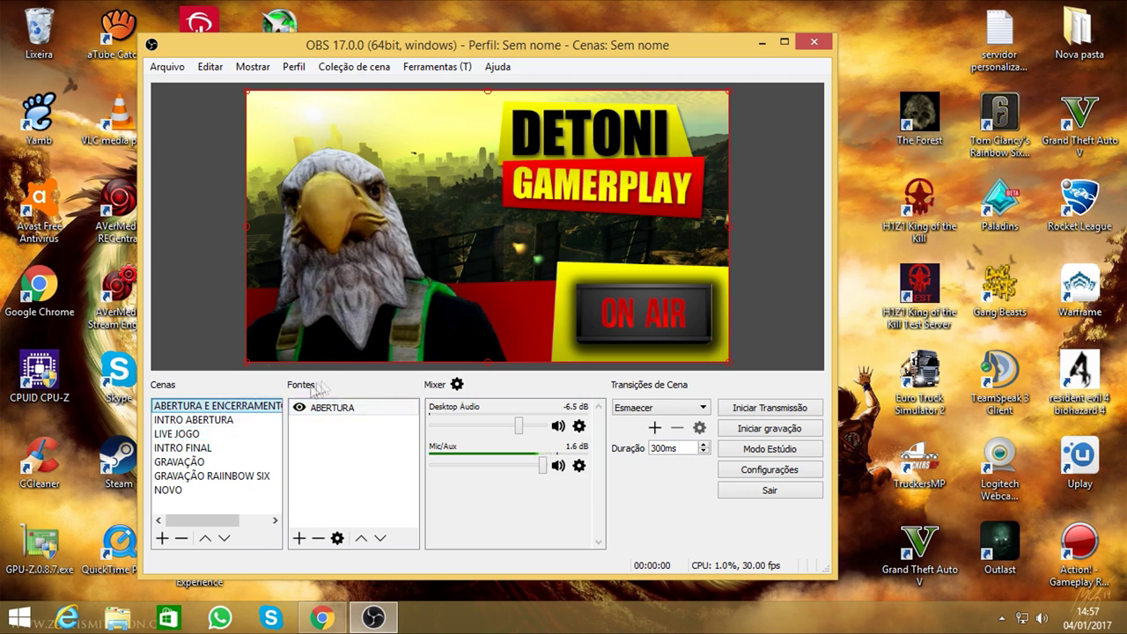
{"action": "left_click", "coordinate": [173, 493]}
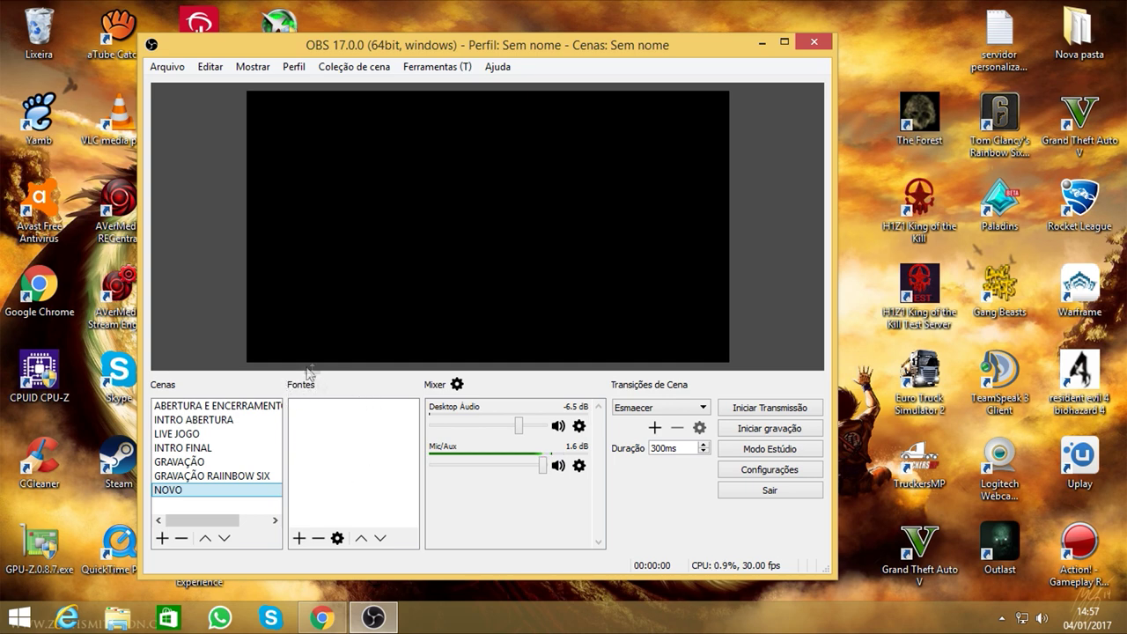
{"action": "left_click", "coordinate": [299, 538]}
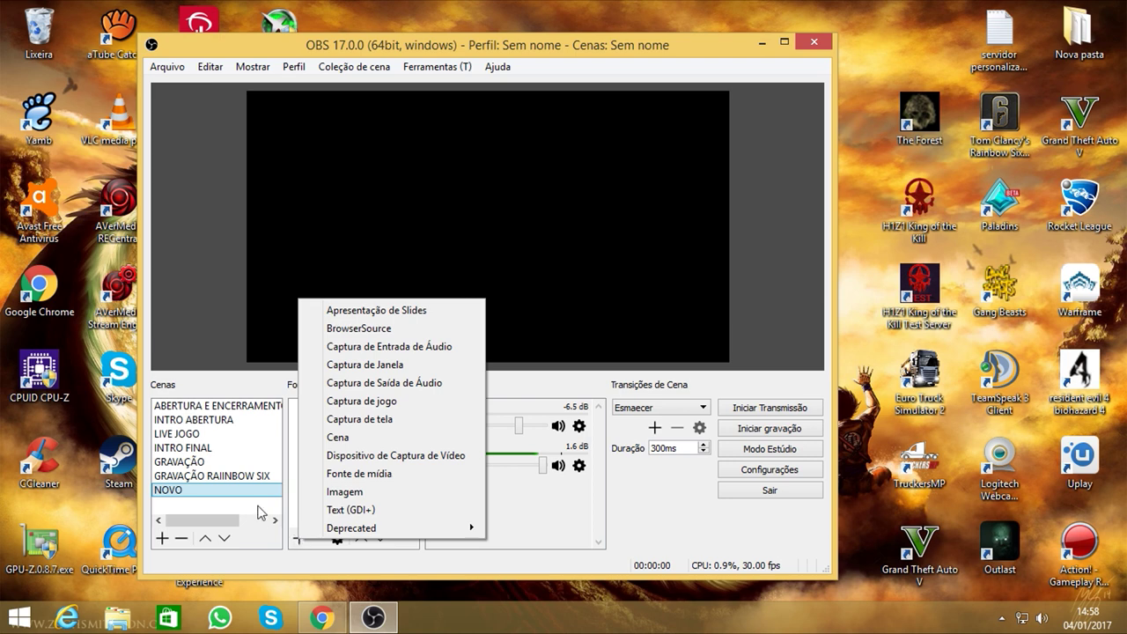
{"action": "left_click", "coordinate": [425, 457]}
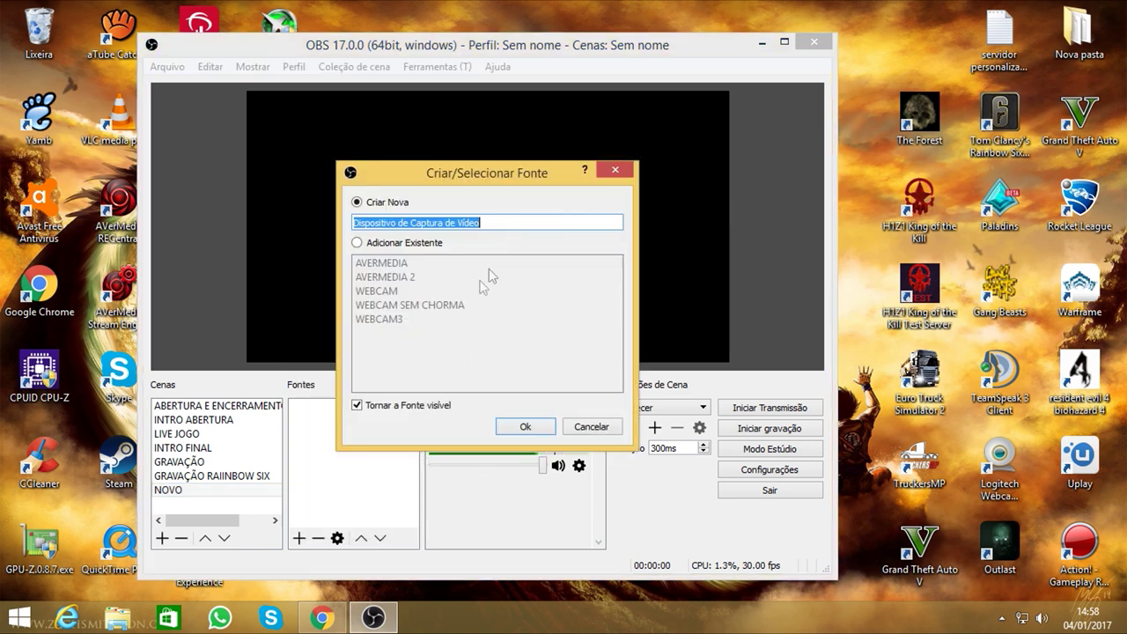
{"action": "left_click", "coordinate": [590, 427]}
Add a new video capture device source named PLACA DE CAPTURA to the NOVO scene
{"action": "left_click", "coordinate": [300, 538]}
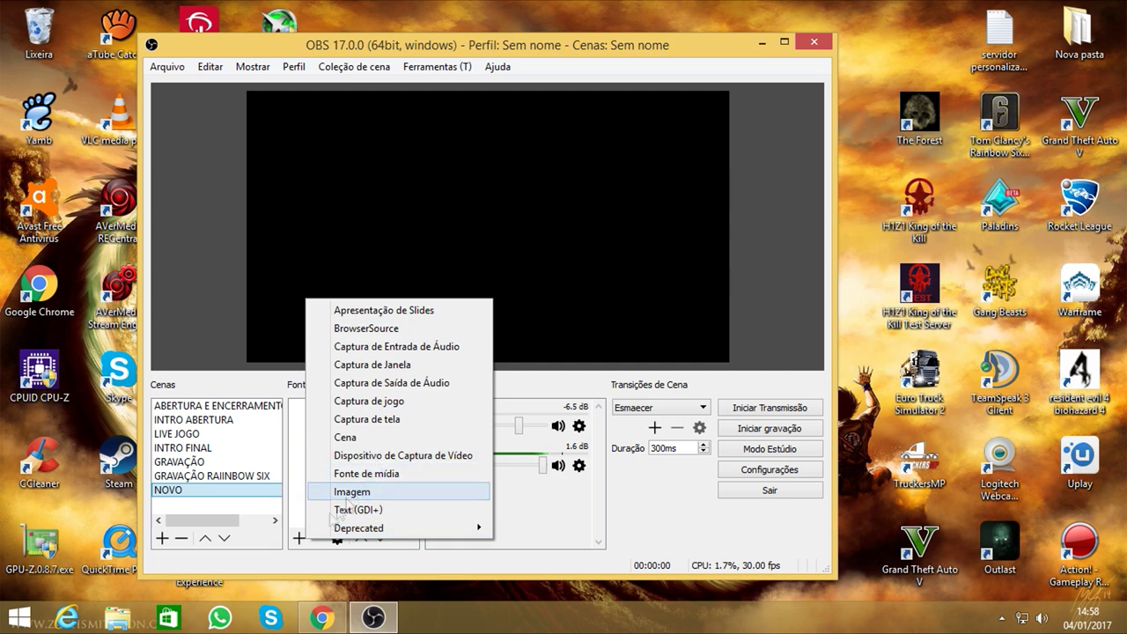
{"action": "left_click", "coordinate": [387, 455]}
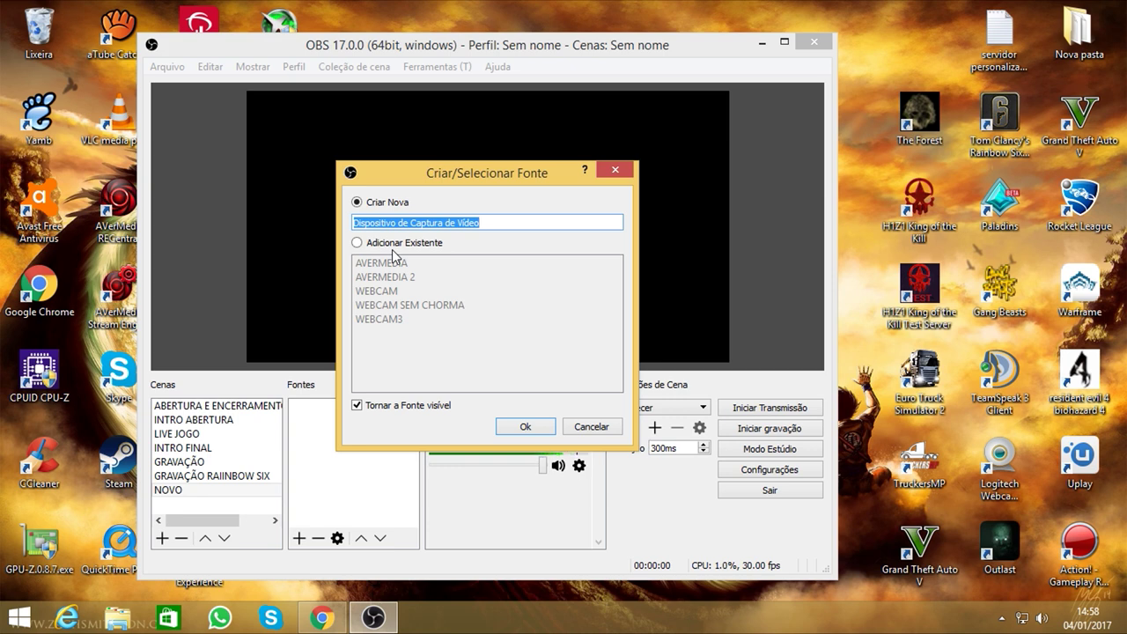
{"action": "type", "text": "PLACA DE CAPTURA"}
{"action": "left_click", "coordinate": [523, 427]}
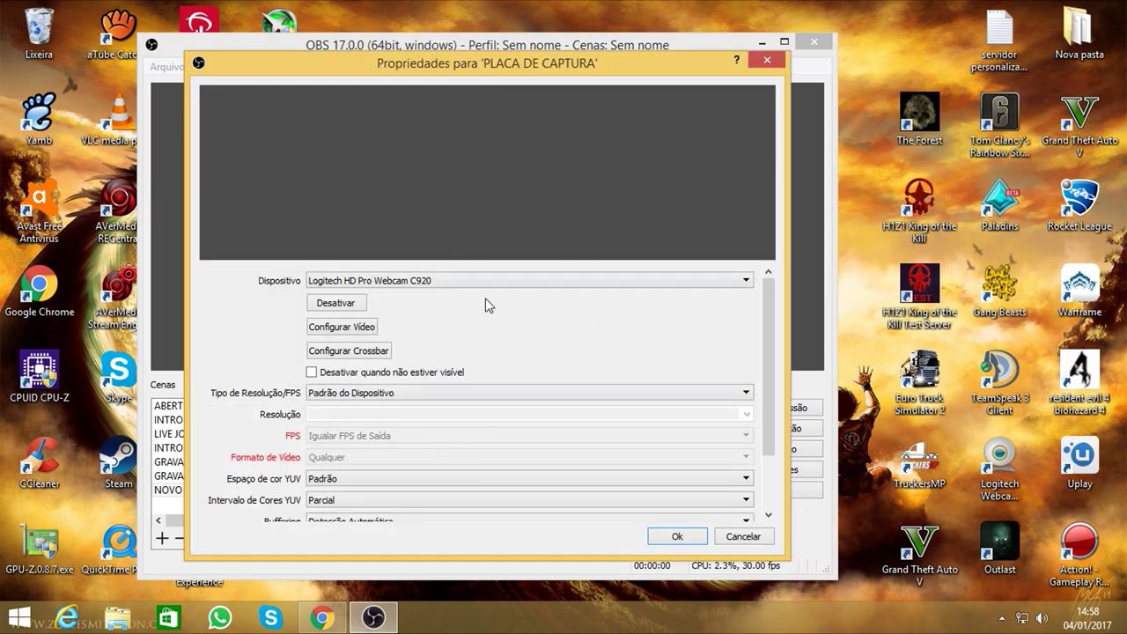
Choose AVerMedia C835 Capture as the device for the PLACA DE CAPTURA source
{"action": "left_click", "coordinate": [439, 282]}
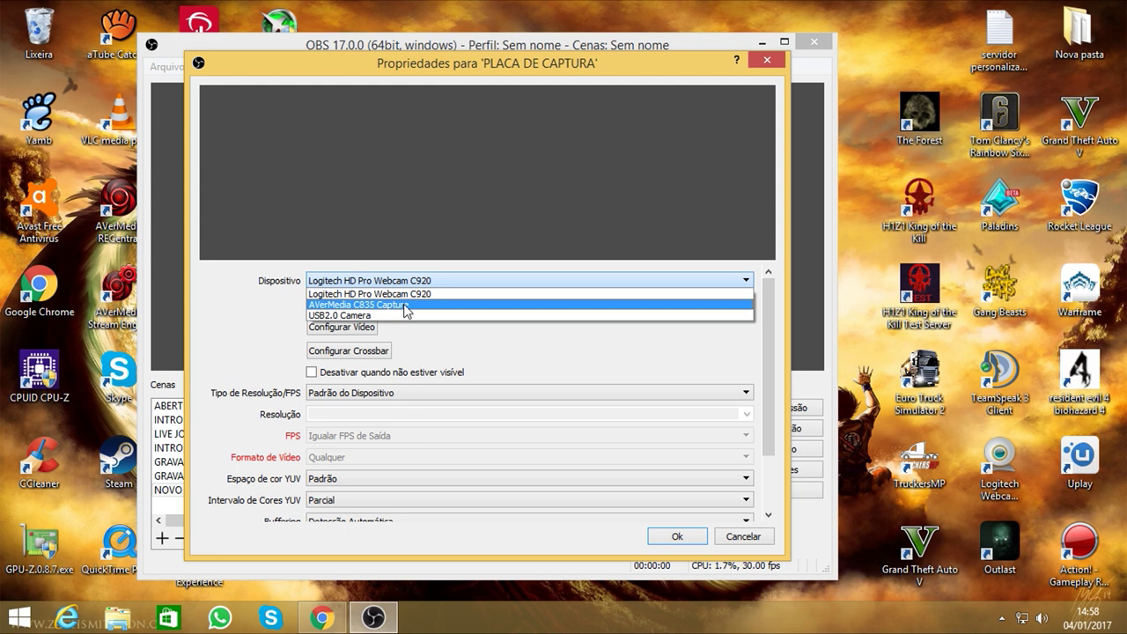
{"action": "left_click", "coordinate": [405, 305]}
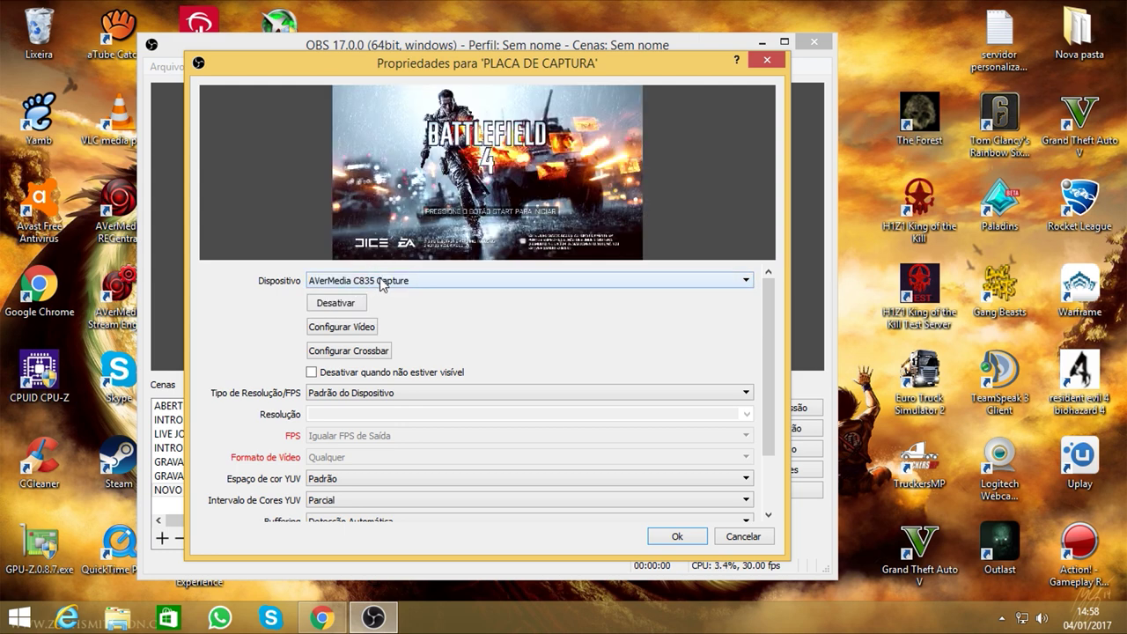
{"action": "left_click", "coordinate": [380, 282]}
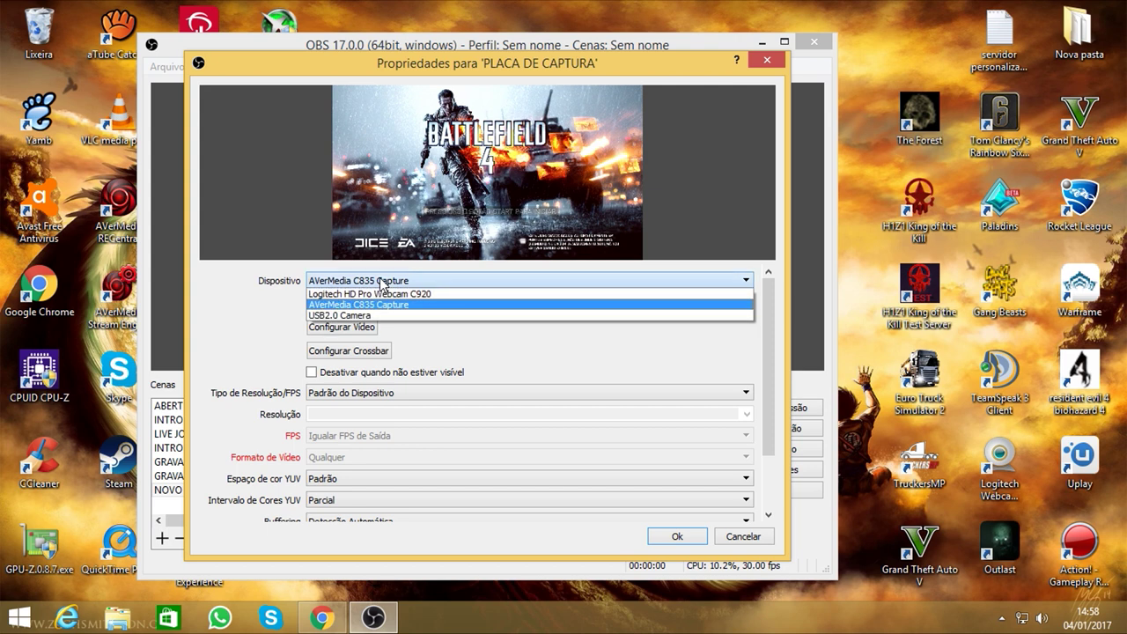
{"action": "left_click", "coordinate": [381, 282]}
{"action": "left_click", "coordinate": [380, 282]}
{"action": "left_click", "coordinate": [374, 309]}
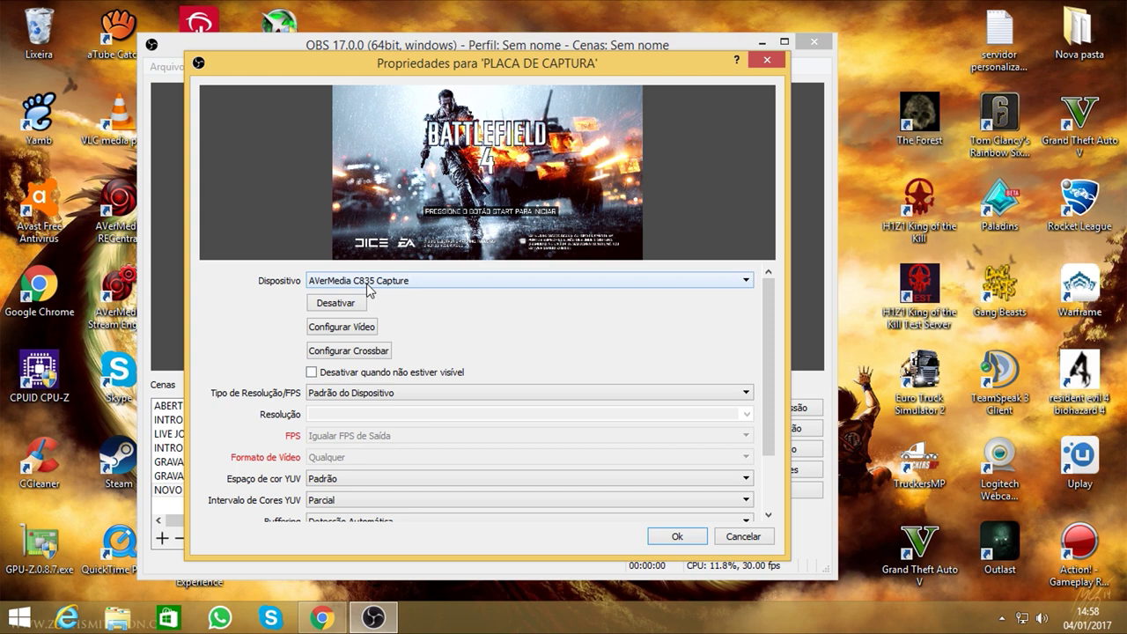
Try the Personalizado resolution/FPS type and set it back to Padrão do Dispositivo
{"action": "scroll", "coordinate": [404, 359], "scroll_direction": "down", "scroll_amount": 3}
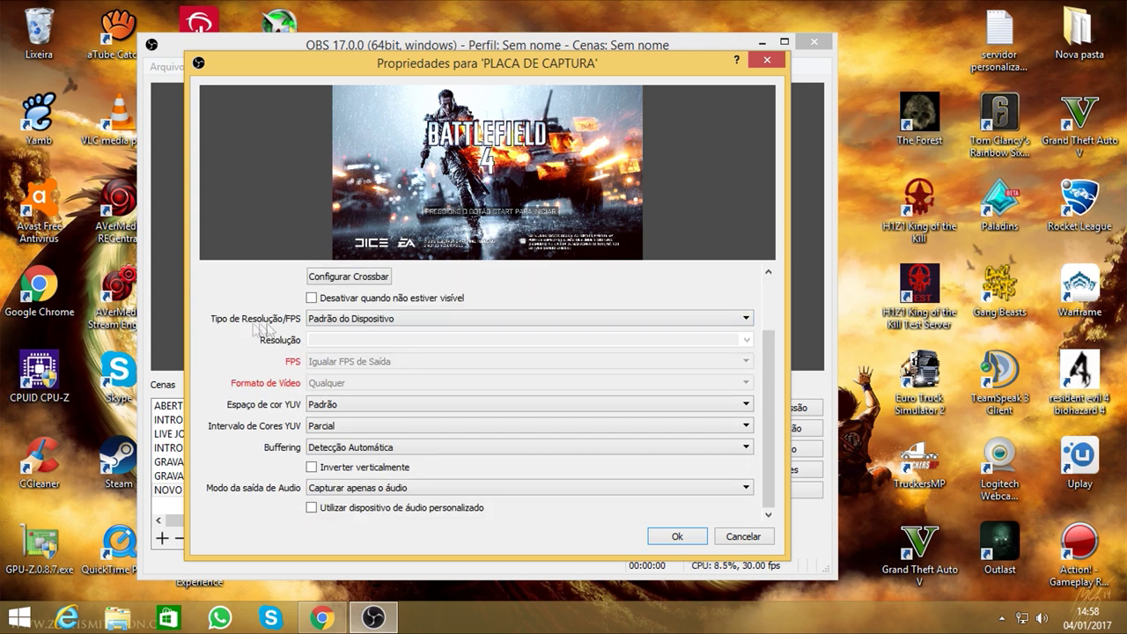
{"action": "scroll", "coordinate": [355, 307], "scroll_direction": "up", "scroll_amount": 2}
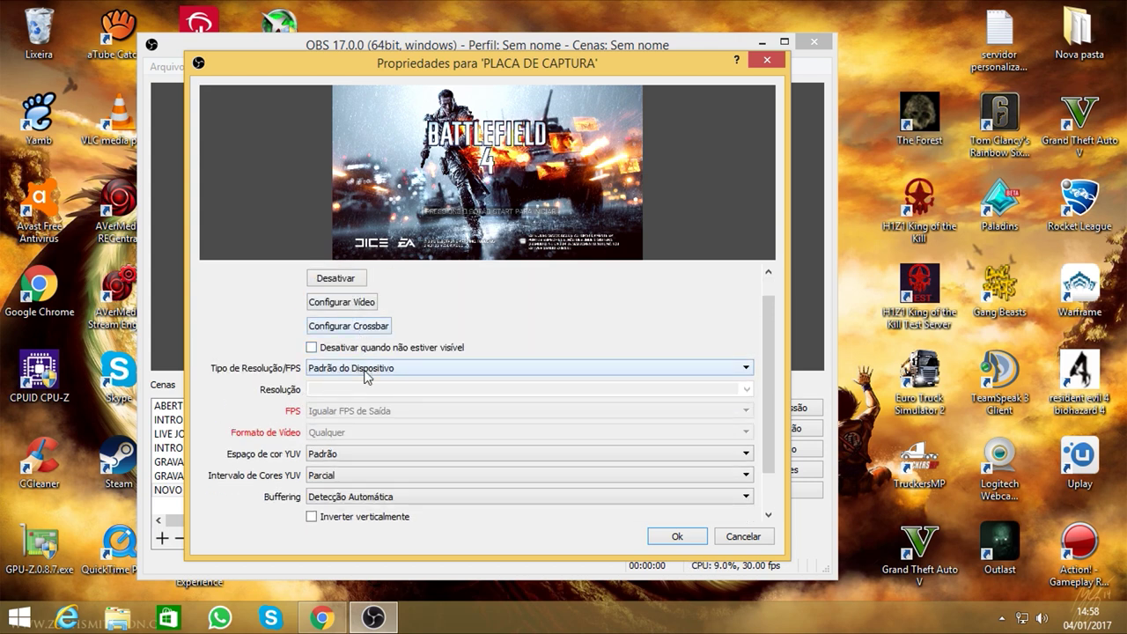
{"action": "left_click", "coordinate": [364, 370]}
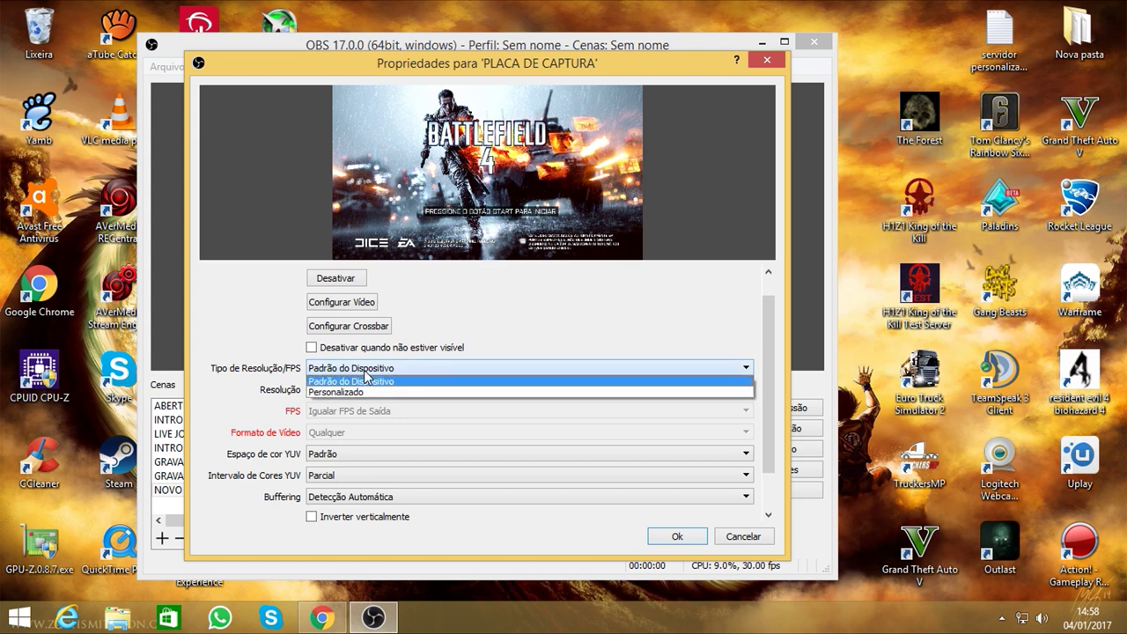
{"action": "left_click", "coordinate": [359, 389]}
{"action": "left_click", "coordinate": [368, 368]}
{"action": "left_click", "coordinate": [362, 379]}
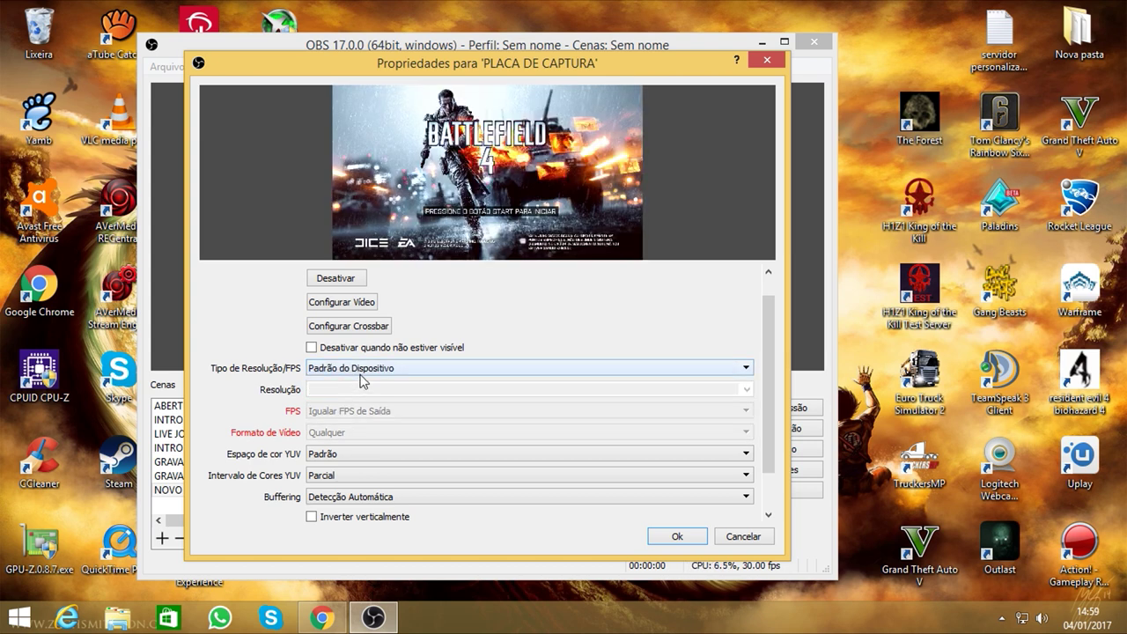
Set the capture source's YUV color range to Completo and its buffering to Desativado
{"action": "scroll", "coordinate": [262, 421], "scroll_direction": "down", "scroll_amount": 1}
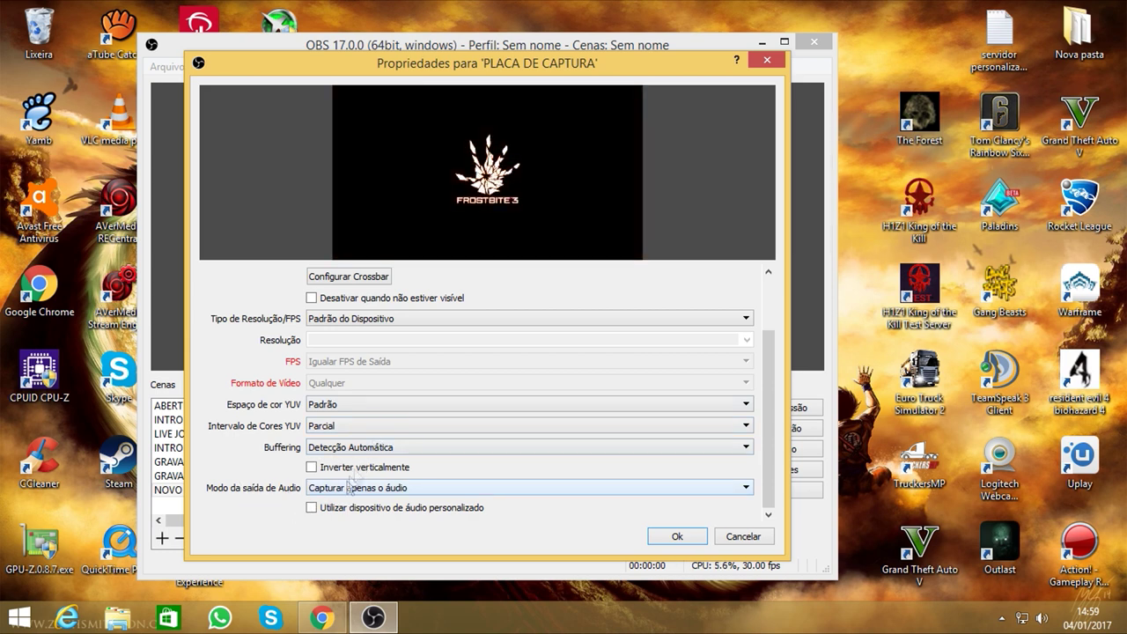
{"action": "left_click", "coordinate": [376, 448]}
{"action": "left_click", "coordinate": [377, 464]}
{"action": "scroll", "coordinate": [409, 487], "scroll_direction": "up", "scroll_amount": 3}
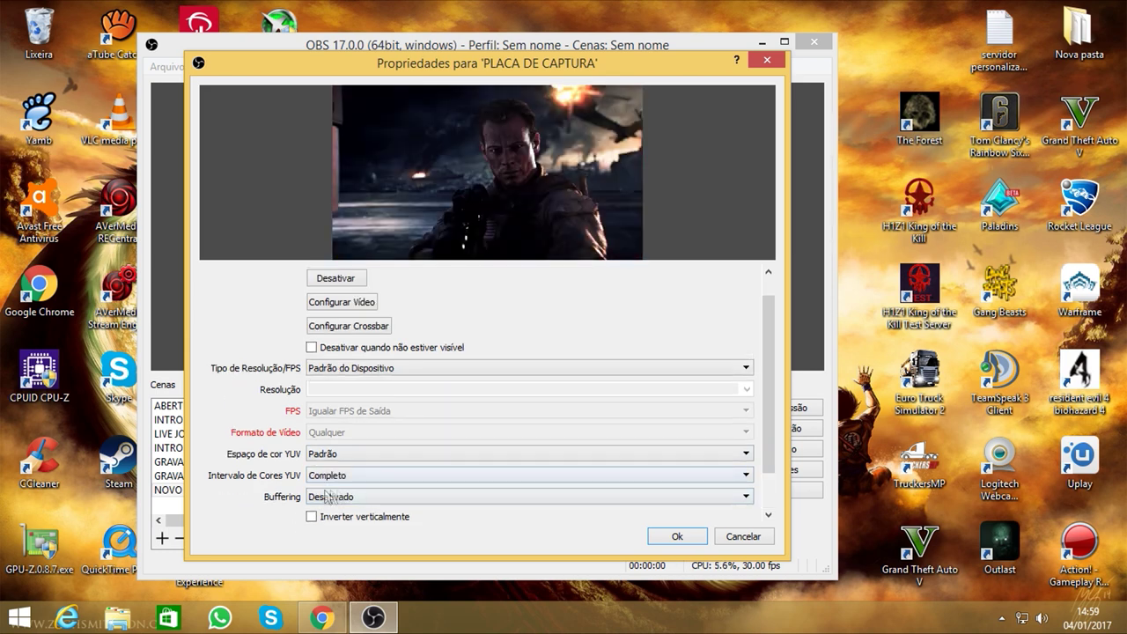
Try the Parcial YUV color range, set it back to Completo, and confirm the PLACA DE CAPTURA properties
{"action": "scroll", "coordinate": [313, 489], "scroll_direction": "down", "scroll_amount": 2}
{"action": "left_click", "coordinate": [328, 426]}
{"action": "left_click", "coordinate": [327, 438]}
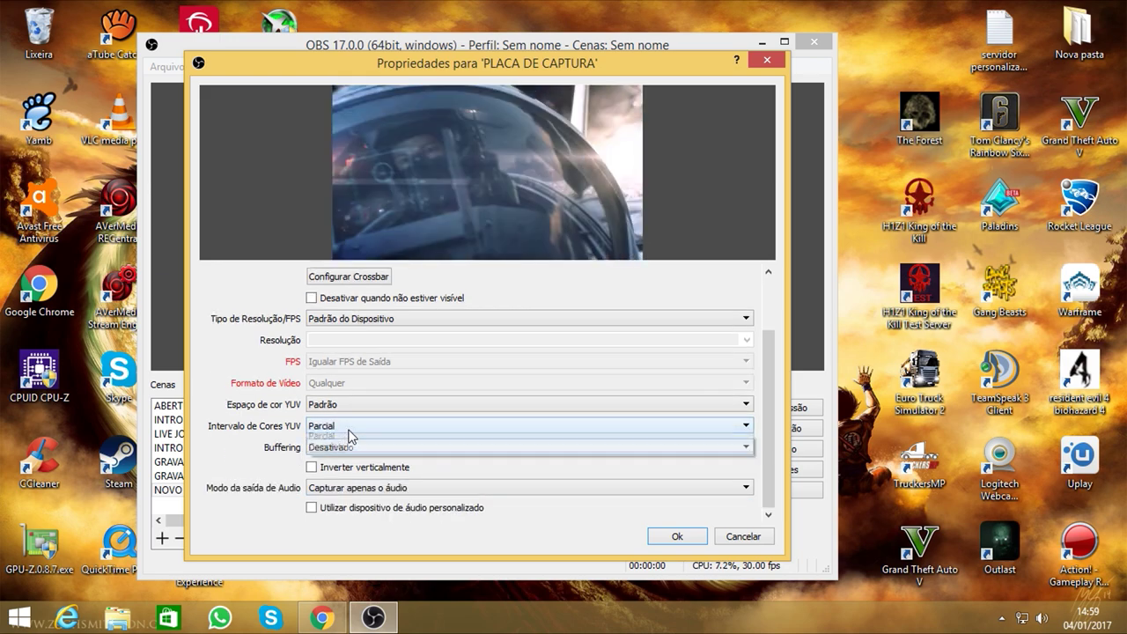
{"action": "left_click", "coordinate": [339, 426]}
{"action": "left_click", "coordinate": [341, 449]}
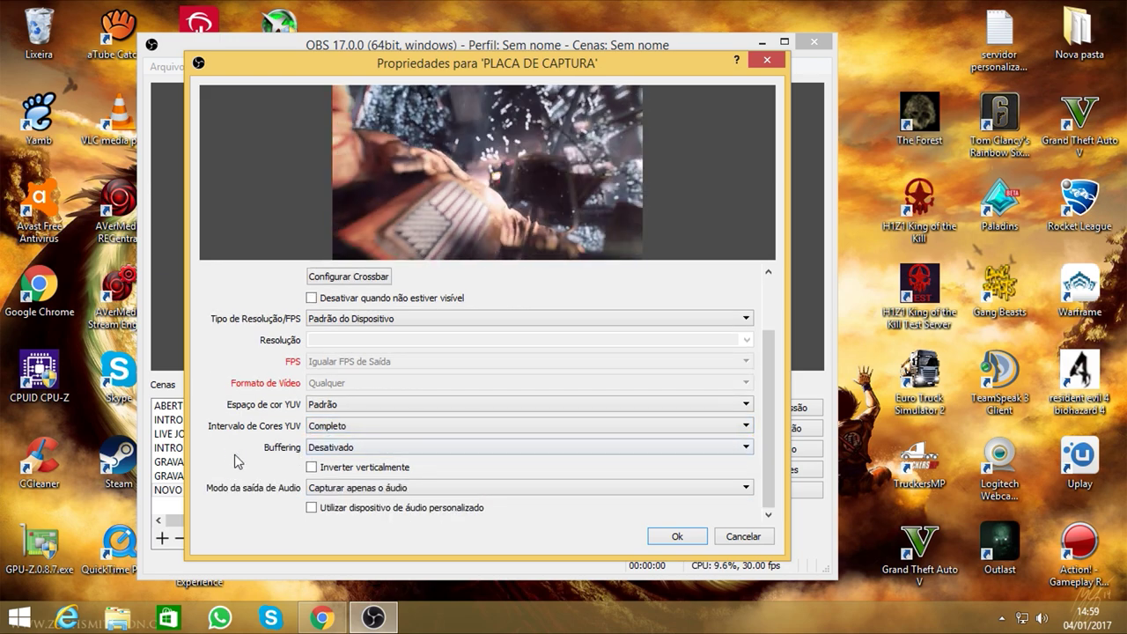
{"action": "left_click", "coordinate": [676, 536]}
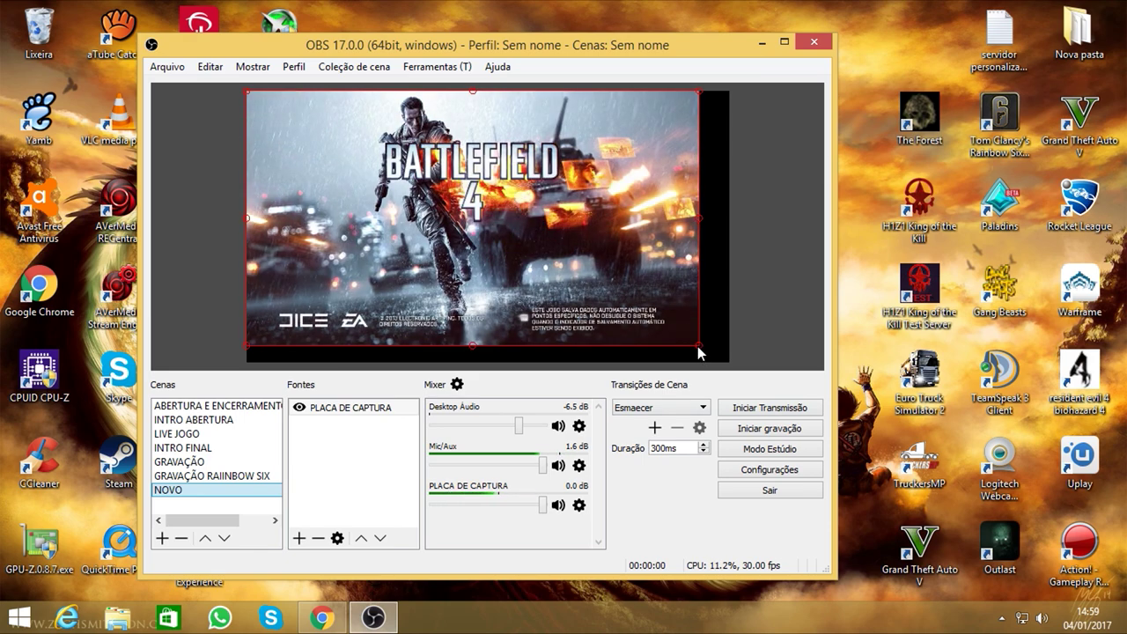
Try resizing the PLACA DE CAPTURA source freehand, and fit it to the canvas with the Ajustar à Tela transform
{"action": "left_click_drag", "start_coordinate": [697, 350], "coordinate": [728, 340]}
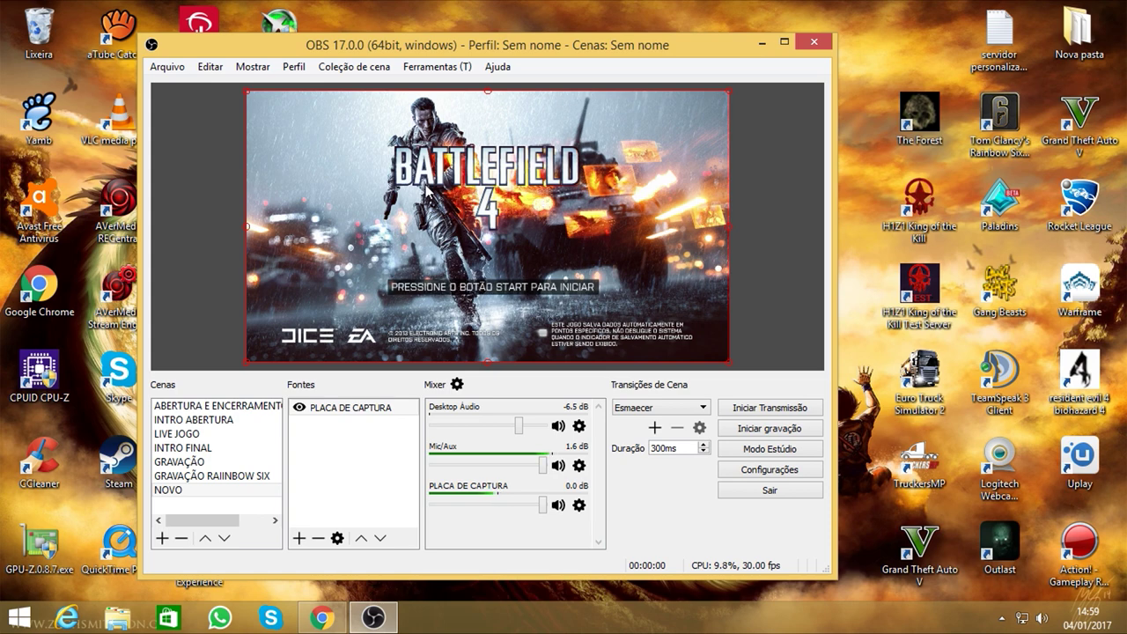
{"action": "left_click_drag", "start_coordinate": [729, 362], "coordinate": [481, 221]}
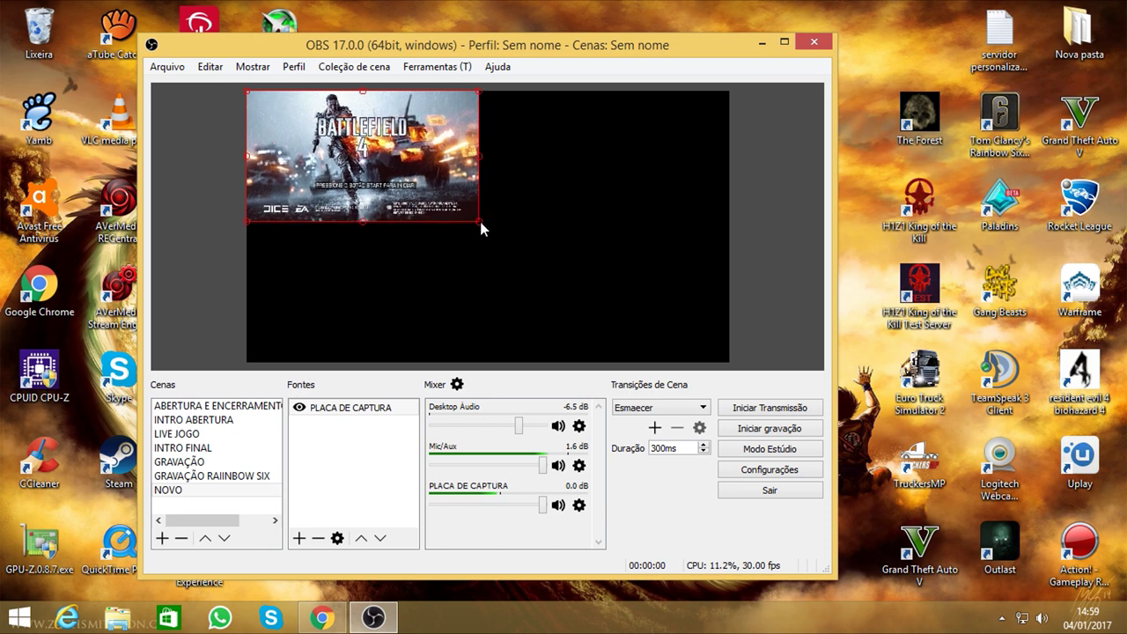
{"action": "right_click", "coordinate": [407, 182]}
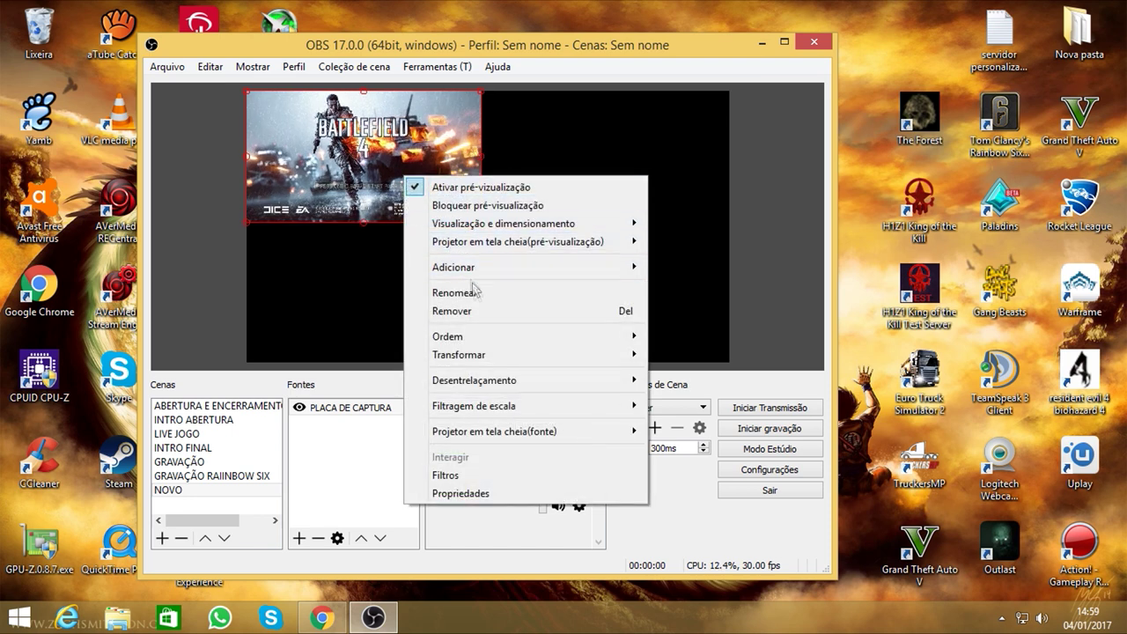
{"action": "mouse_move", "coordinate": [525, 361]}
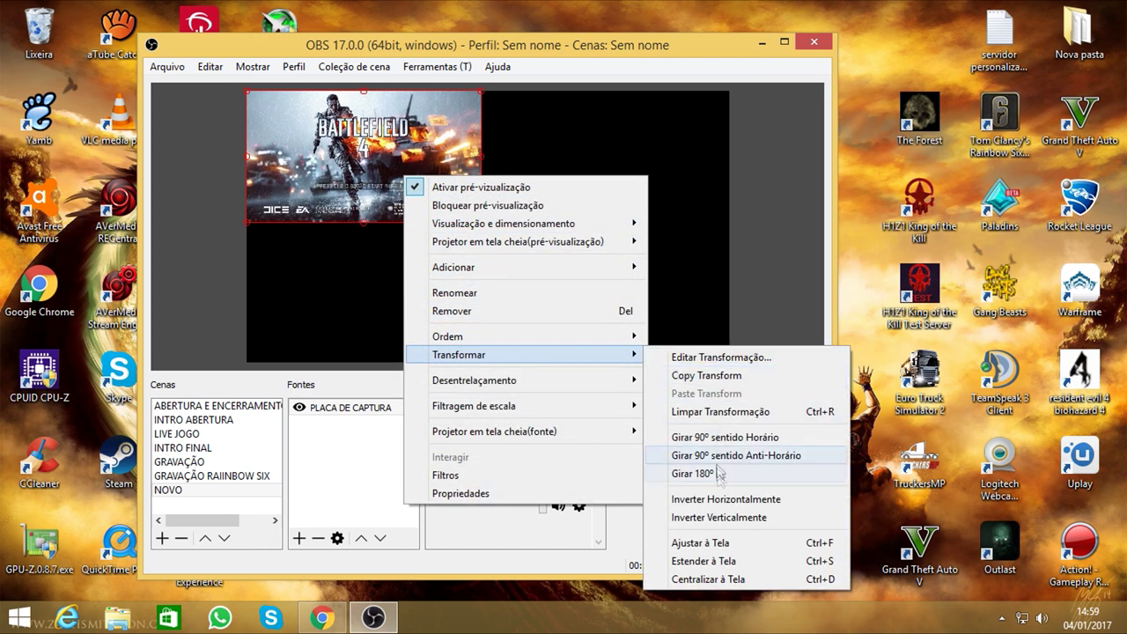
{"action": "left_click", "coordinate": [704, 543]}
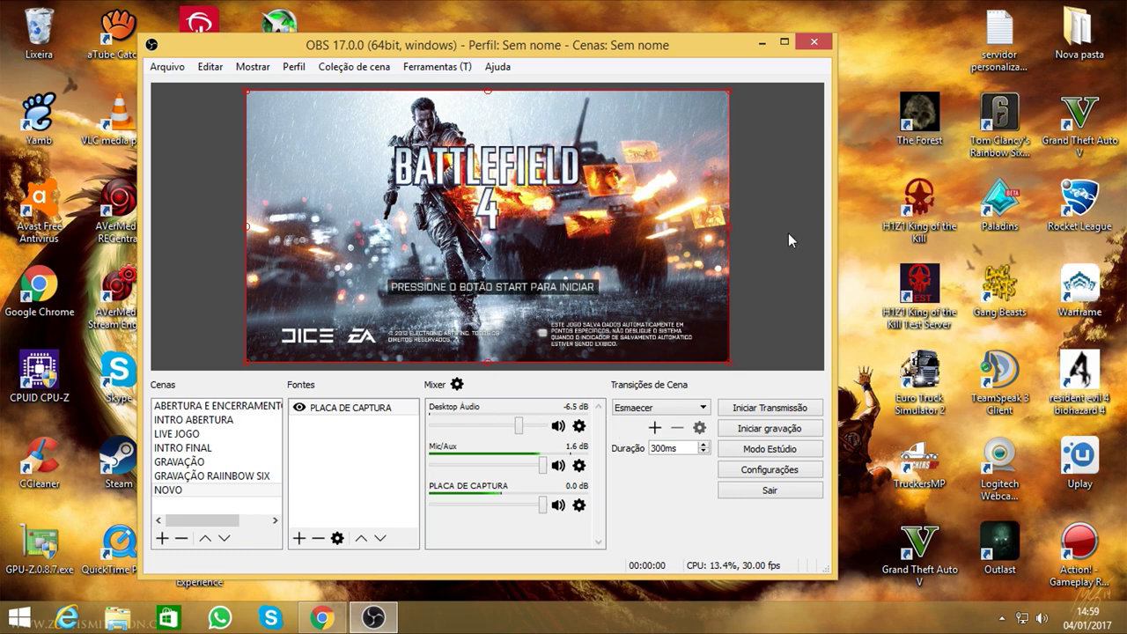
Toggle the PLACA DE CAPTURA source's visibility off and on twice, leaving it visible
{"action": "left_click", "coordinate": [299, 408]}
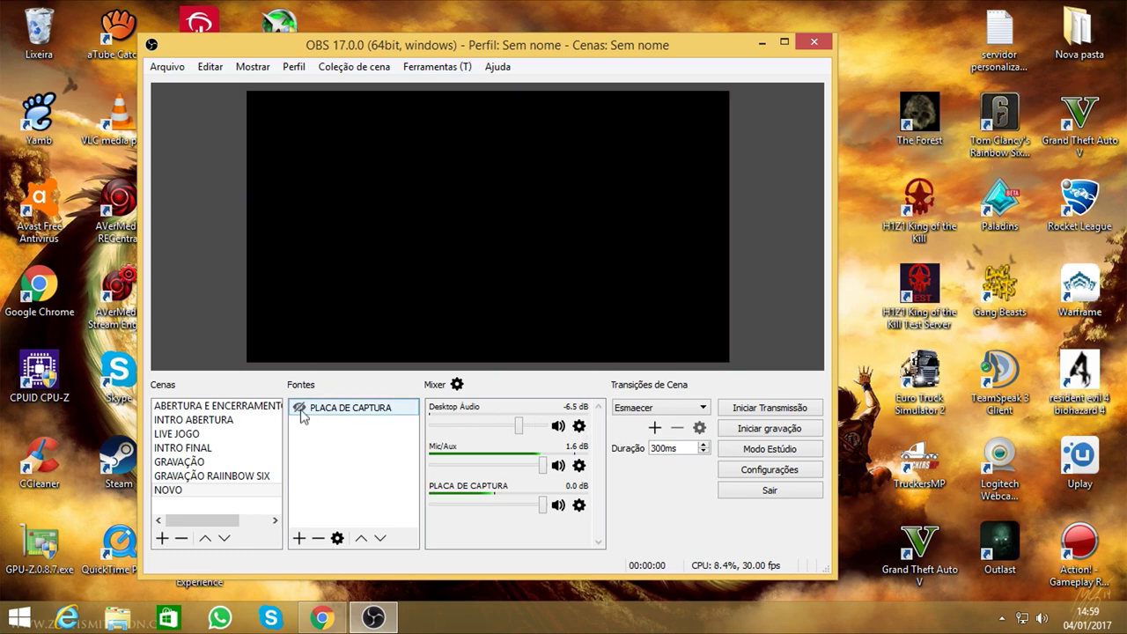
{"action": "left_click", "coordinate": [299, 408]}
{"action": "left_click", "coordinate": [299, 407]}
{"action": "left_click", "coordinate": [299, 408]}
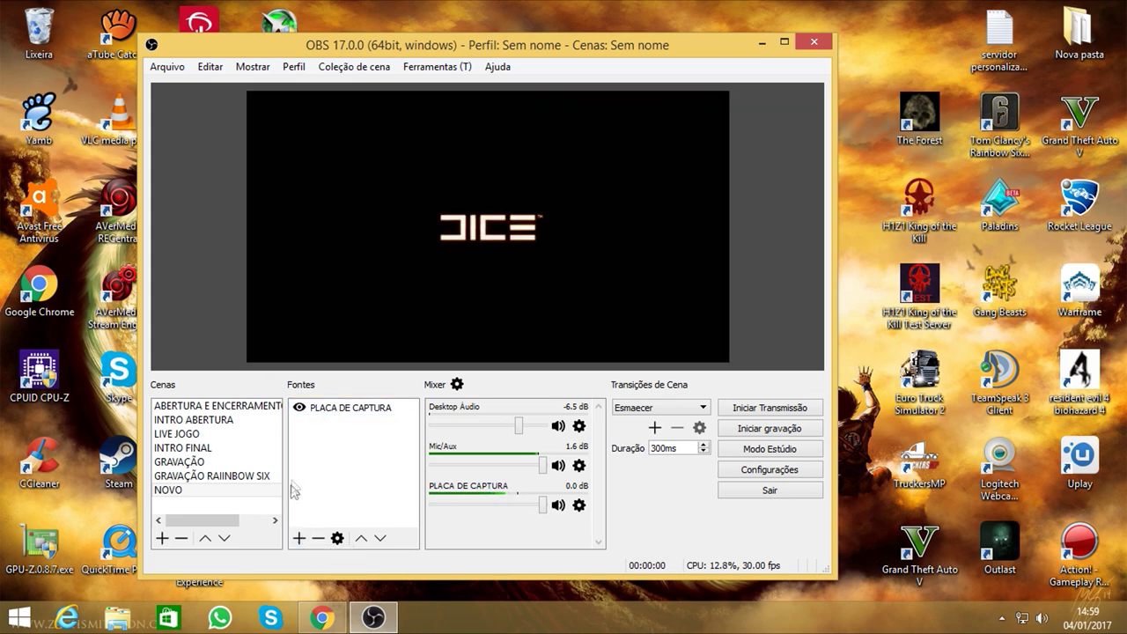
Add a new video capture device source named FACECAM to the NOVO scene
{"action": "left_click", "coordinate": [300, 538]}
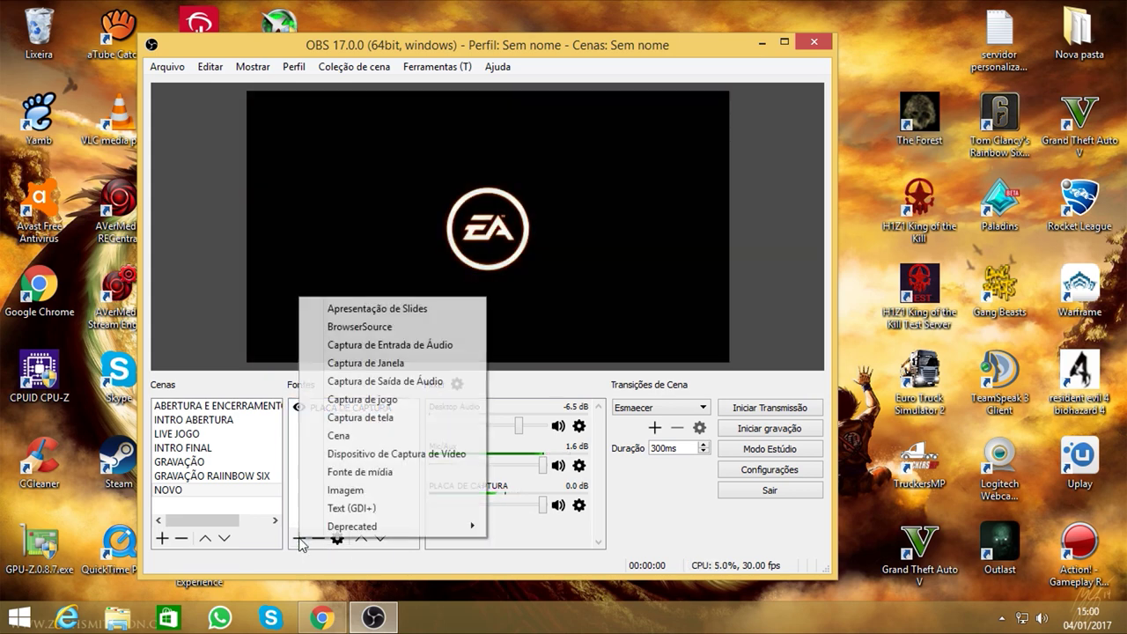
{"action": "mouse_move", "coordinate": [304, 532]}
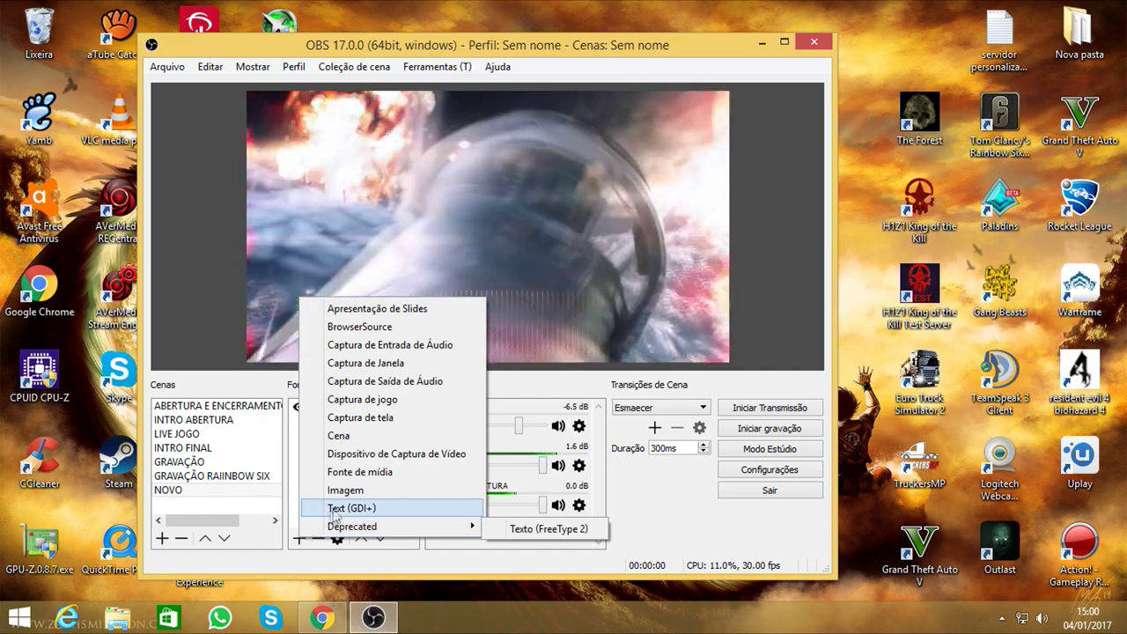
{"action": "left_click", "coordinate": [387, 453]}
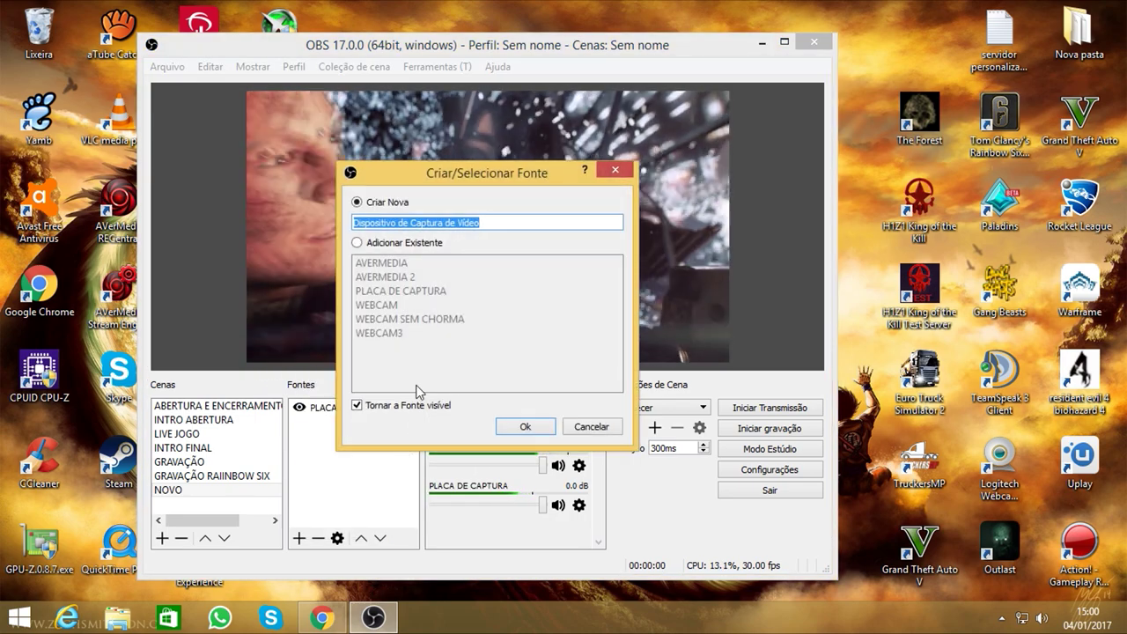
{"action": "type", "text": "WEB"}
{"action": "key", "text": "BackSpace"}
{"action": "key", "text": "BackSpace"}
{"action": "key", "text": "BackSpace"}
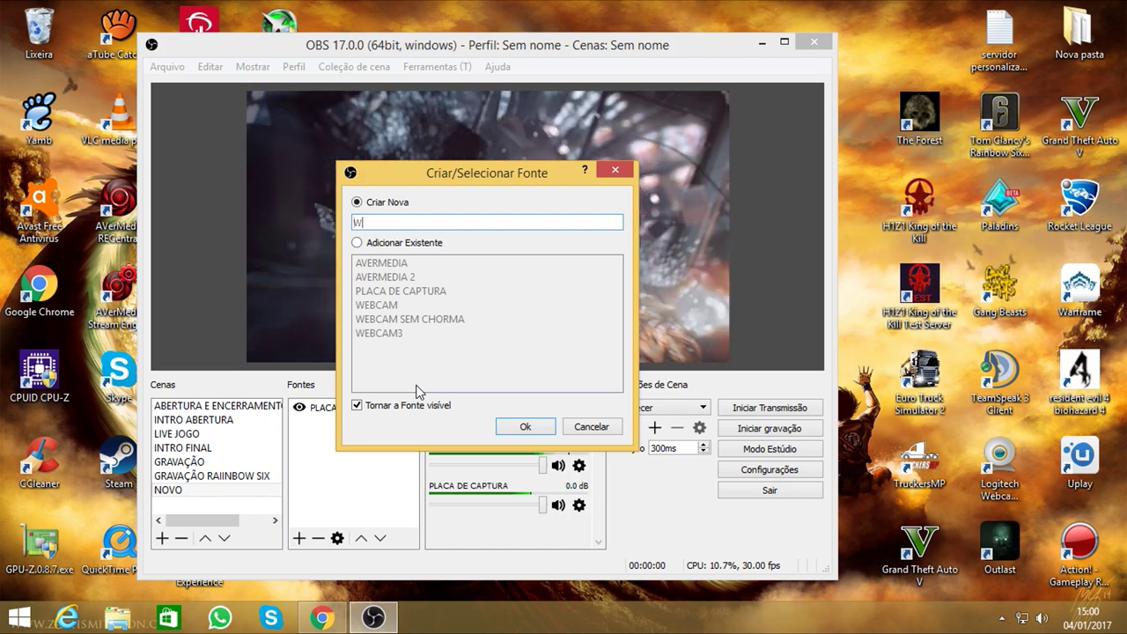
{"action": "type", "text": "FACE"}
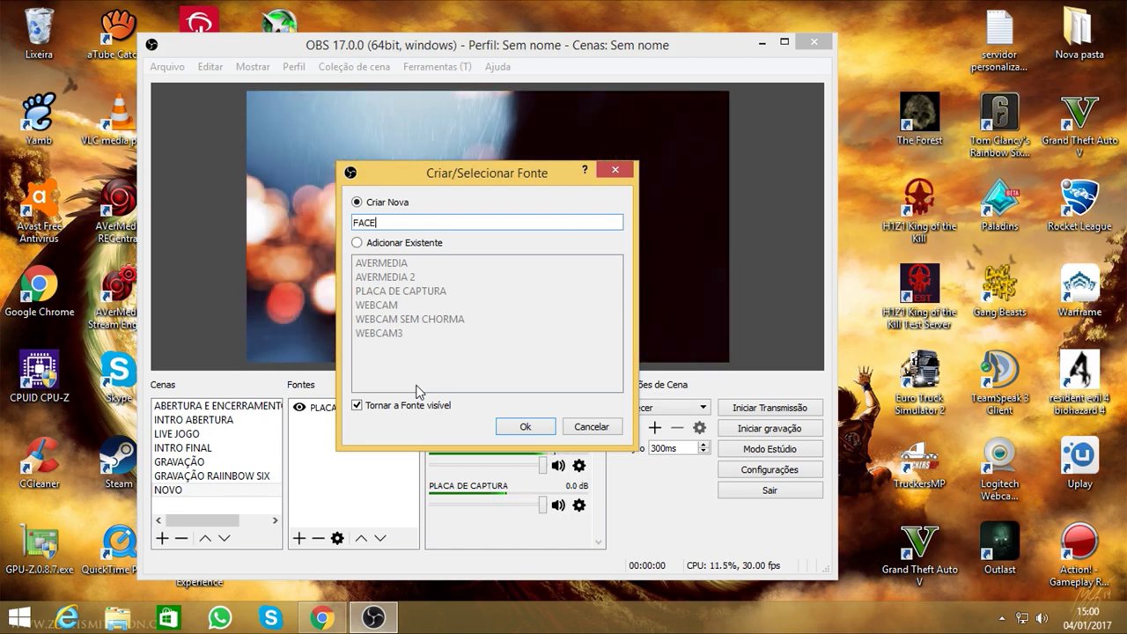
{"action": "type", "text": "CAM"}
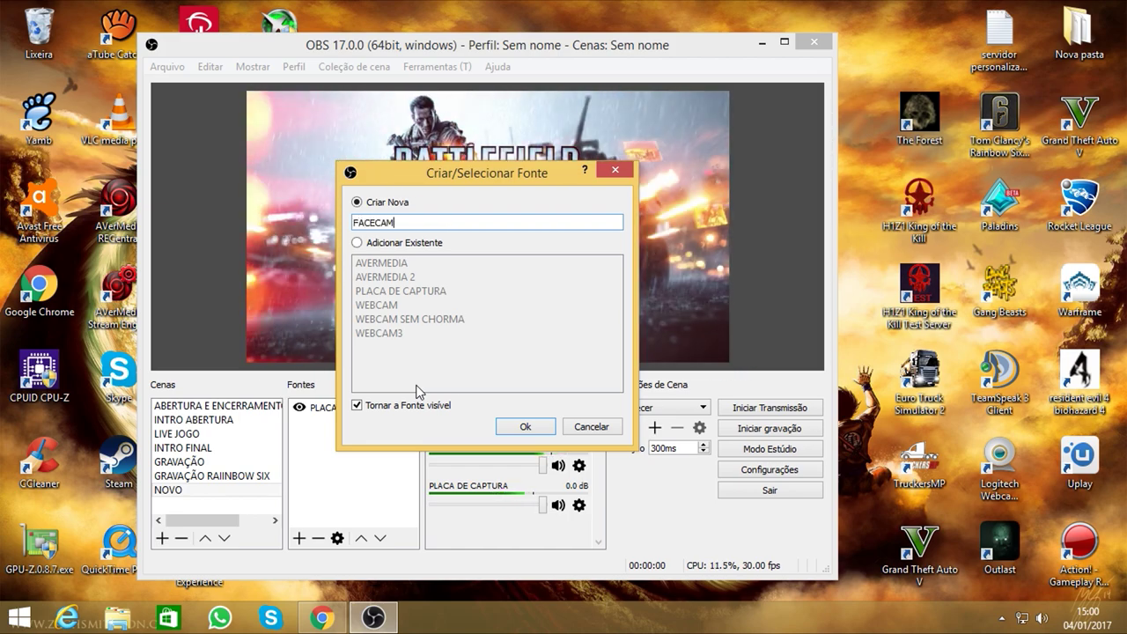
{"action": "left_click", "coordinate": [519, 427]}
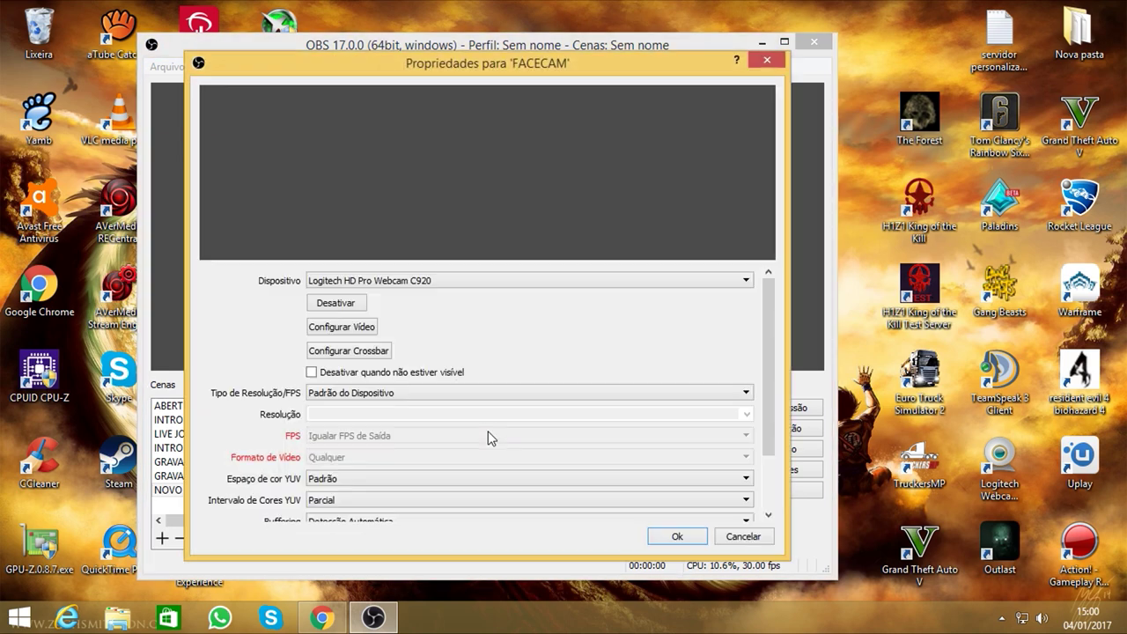
Choose USB2.0 Camera as the FACECAM device, also trying Logitech HD Pro Webcam C920, and confirm the properties
{"action": "left_click", "coordinate": [419, 282]}
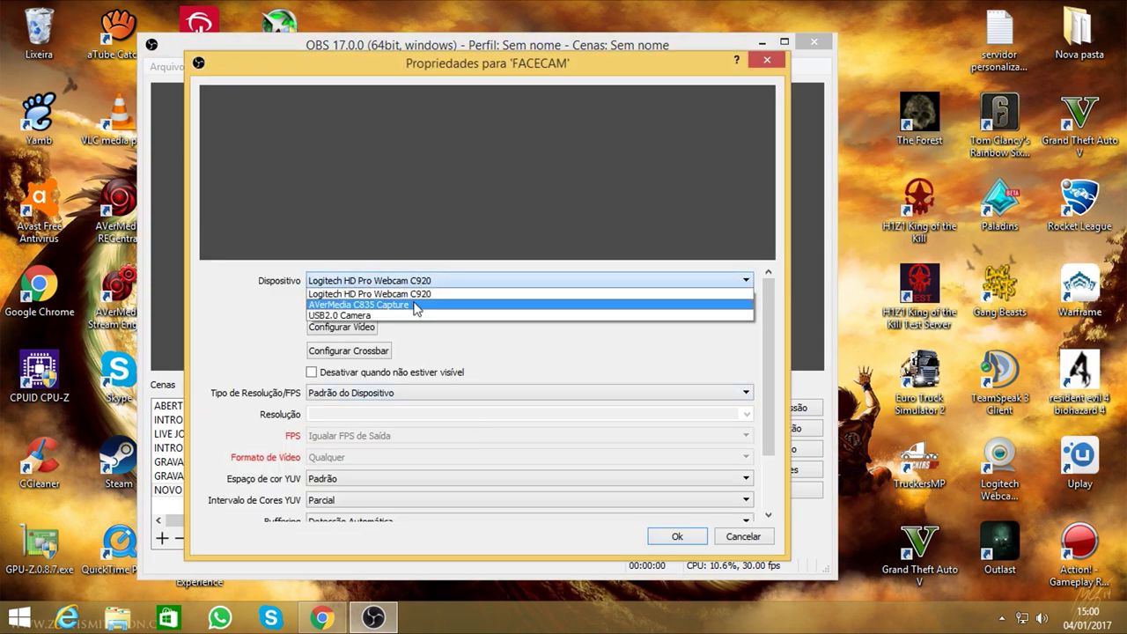
{"action": "left_click", "coordinate": [373, 315]}
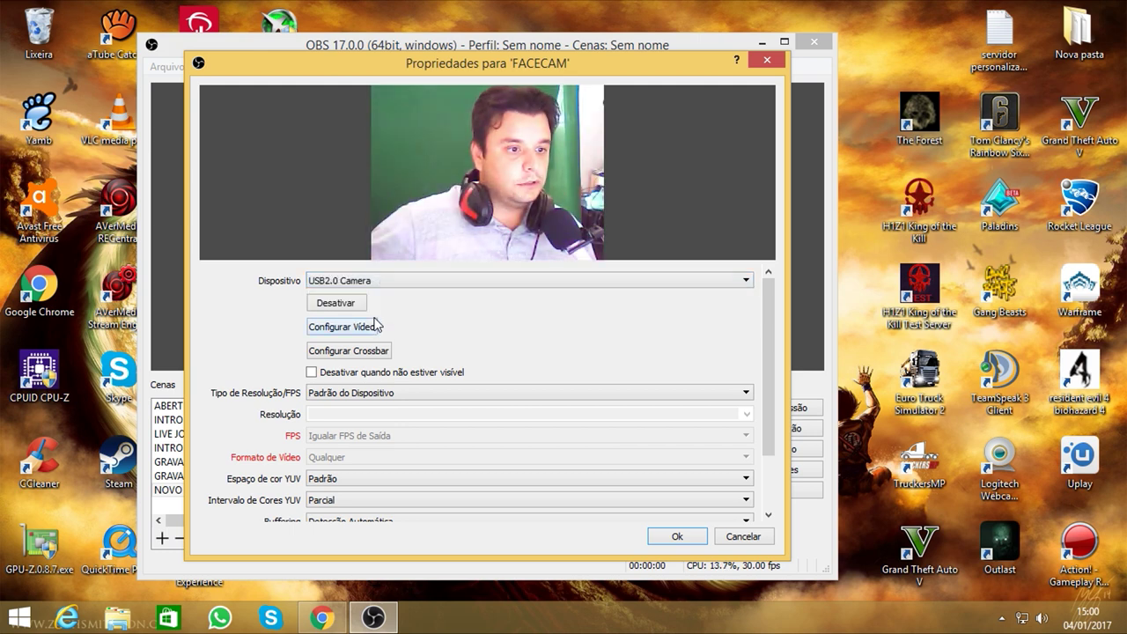
{"action": "left_click", "coordinate": [379, 284]}
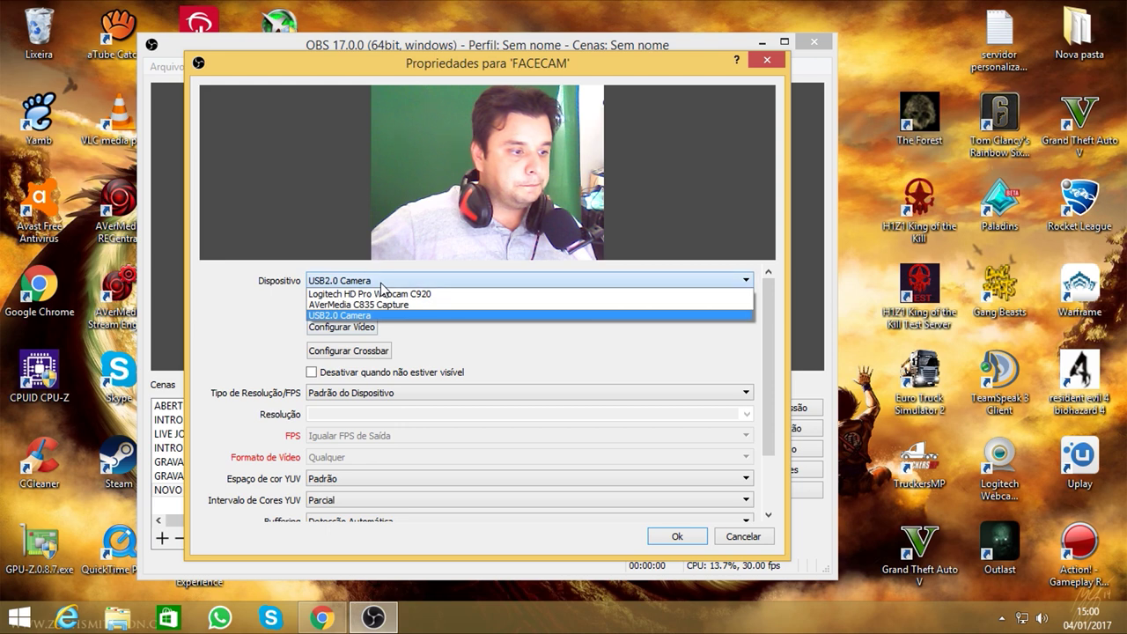
{"action": "left_click", "coordinate": [382, 298]}
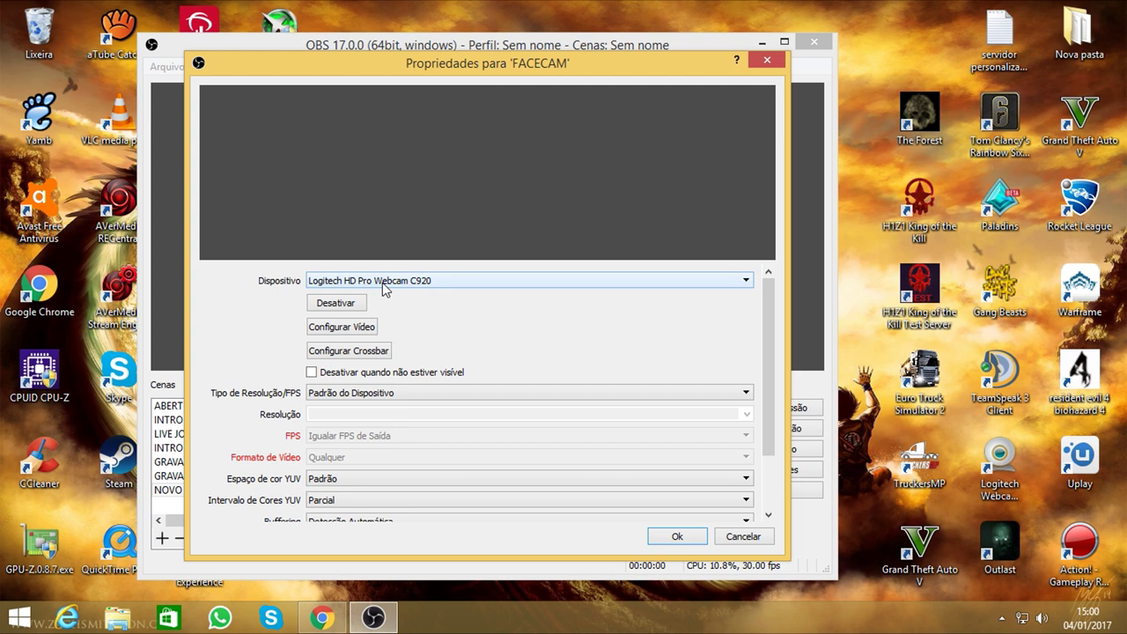
{"action": "left_click", "coordinate": [383, 284]}
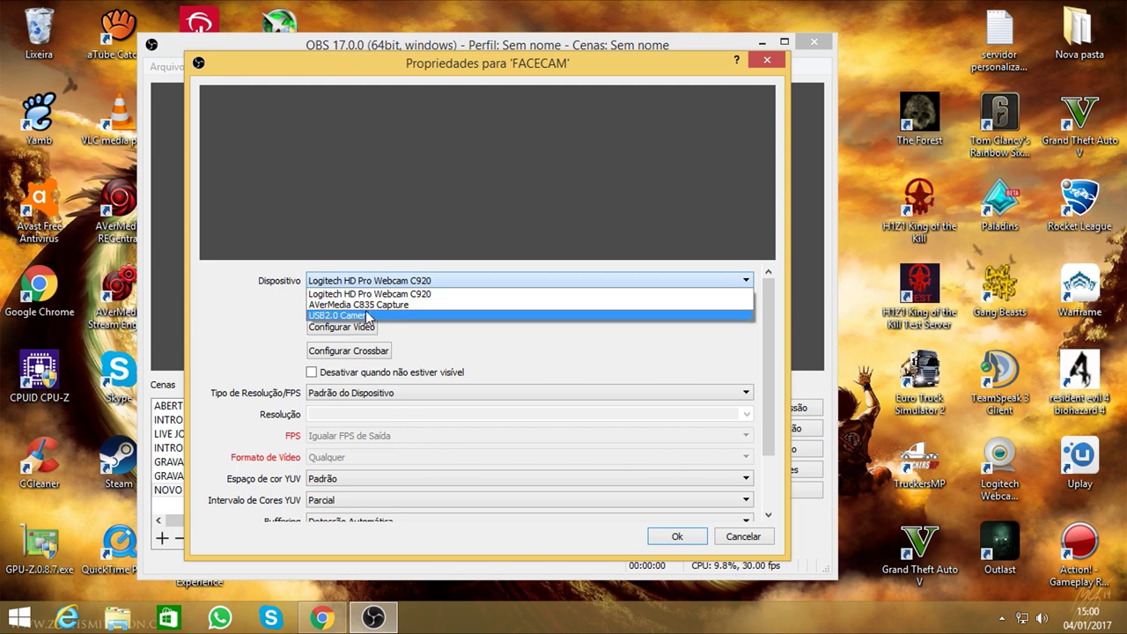
{"action": "left_click", "coordinate": [367, 315]}
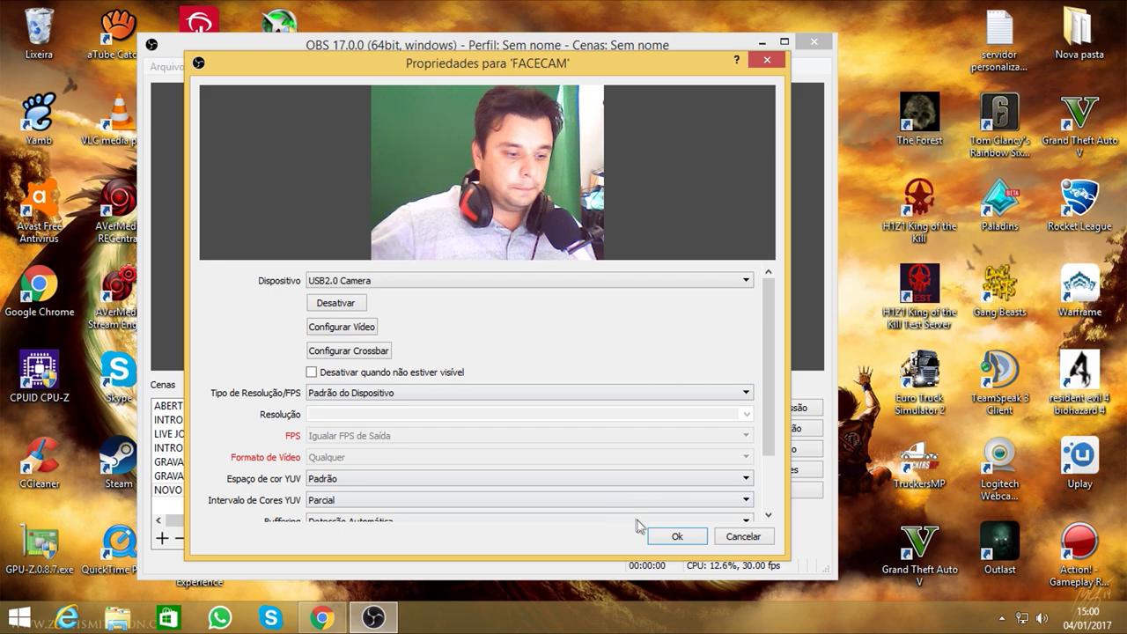
{"action": "left_click_drag", "start_coordinate": [770, 450], "coordinate": [777, 507]}
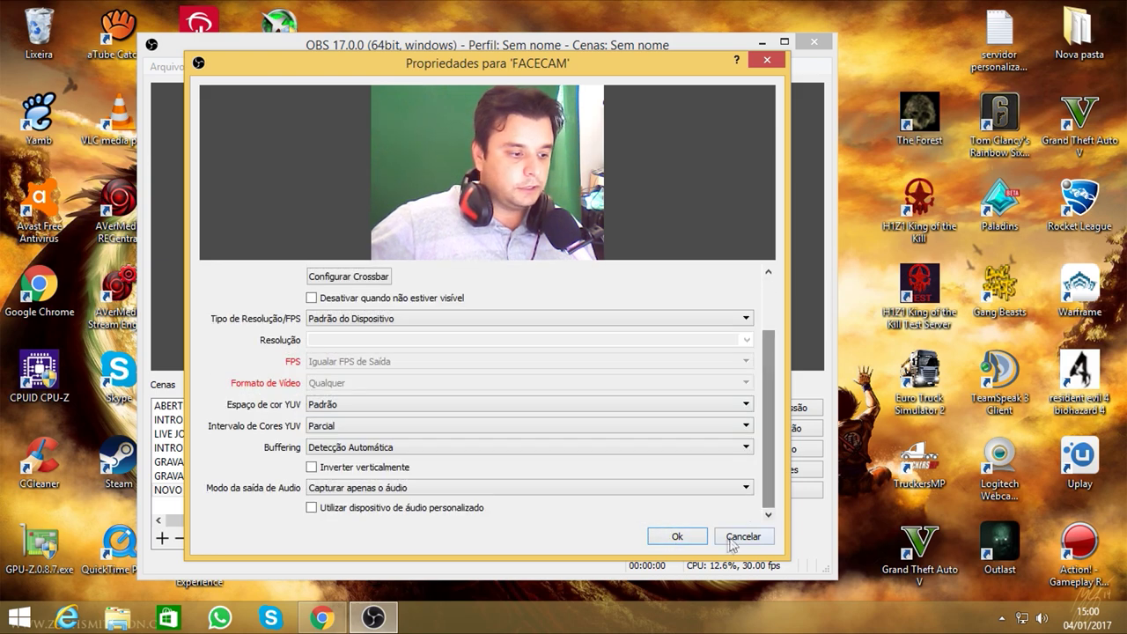
{"action": "left_click", "coordinate": [675, 537]}
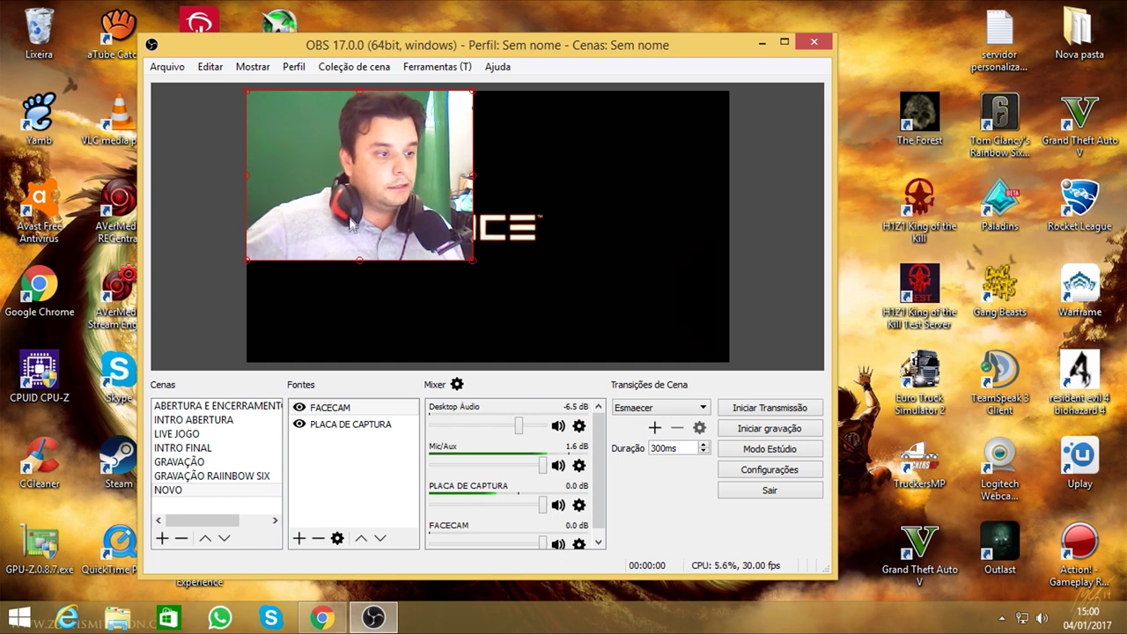
Open the FACECAM source's transform settings and crop it by 100 on the left and 80 on the right
{"action": "right_click", "coordinate": [347, 179]}
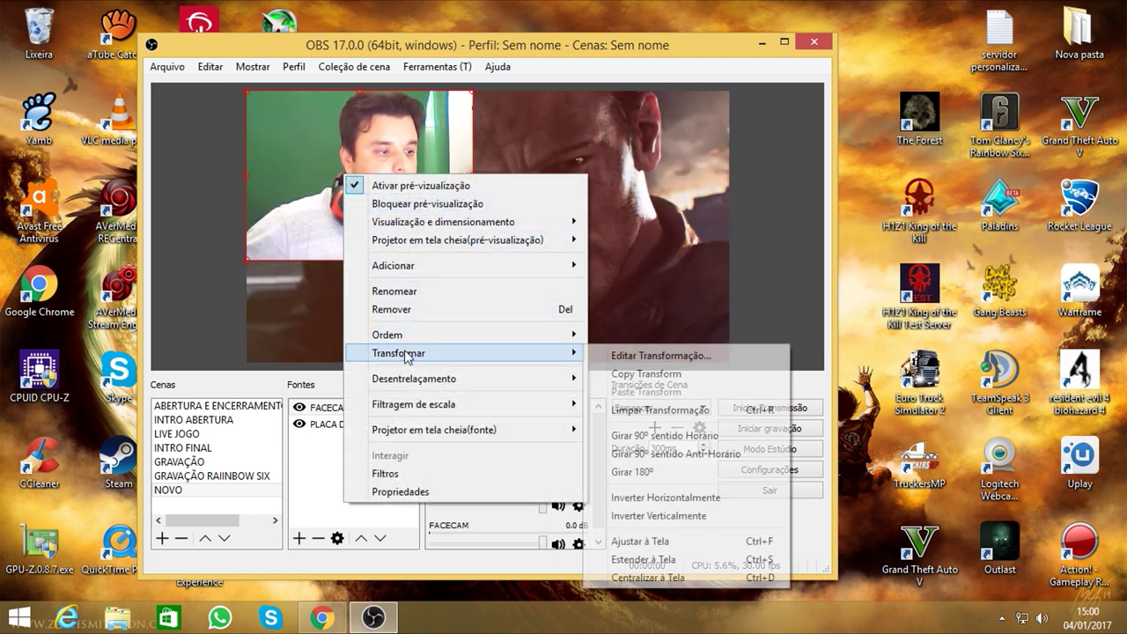
{"action": "right_click", "coordinate": [324, 185]}
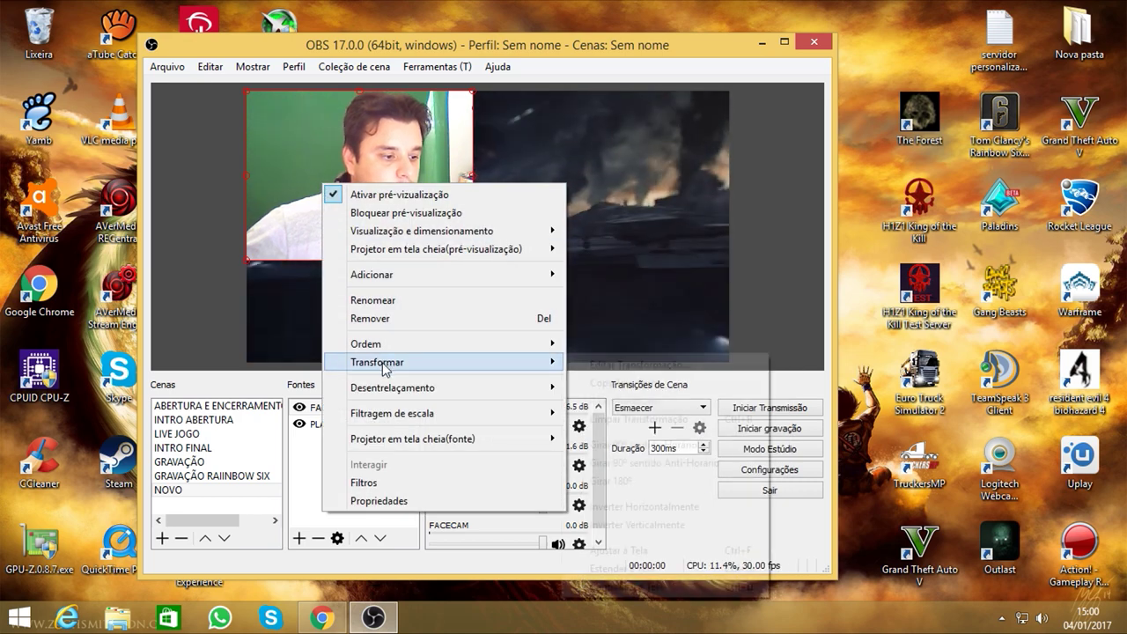
{"action": "mouse_move", "coordinate": [380, 362]}
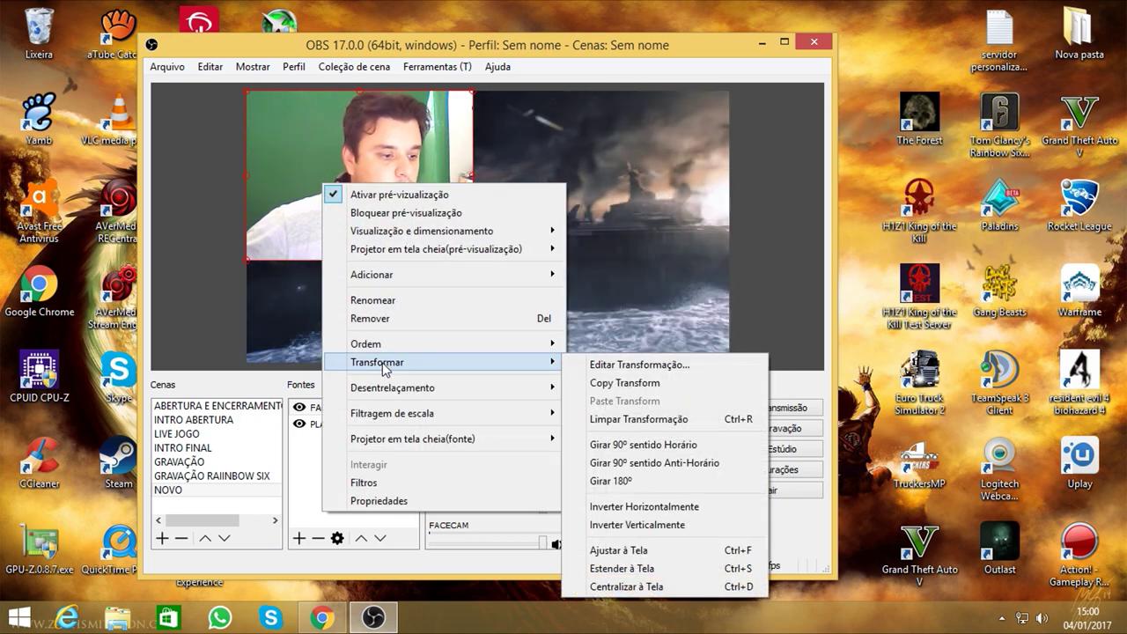
{"action": "left_click", "coordinate": [620, 370]}
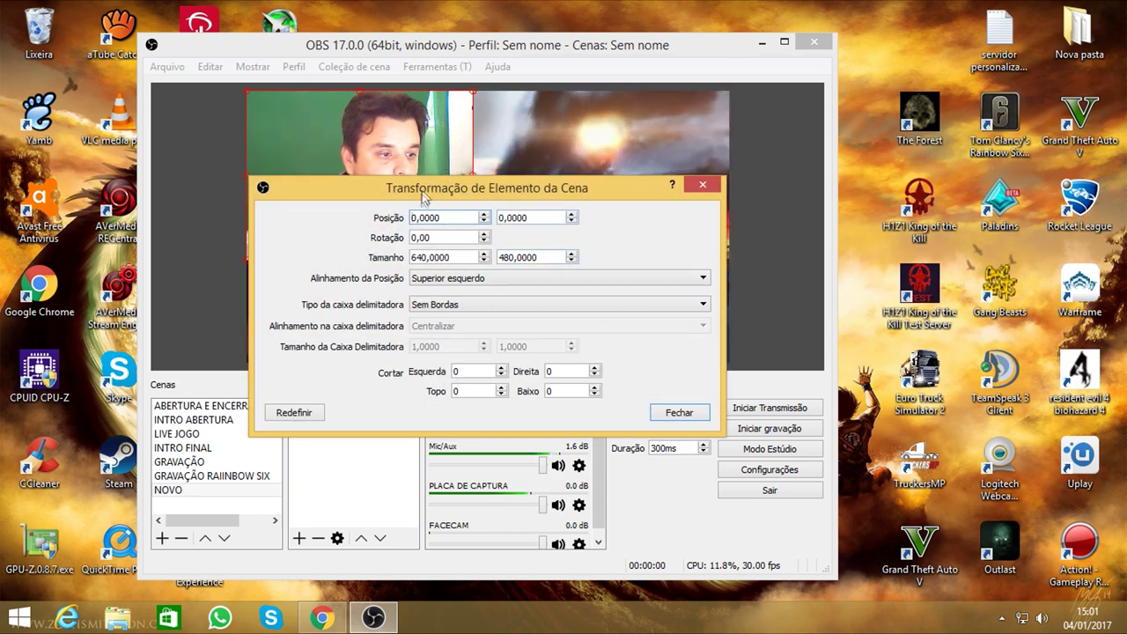
{"action": "left_click_drag", "start_coordinate": [647, 195], "coordinate": [808, 150]}
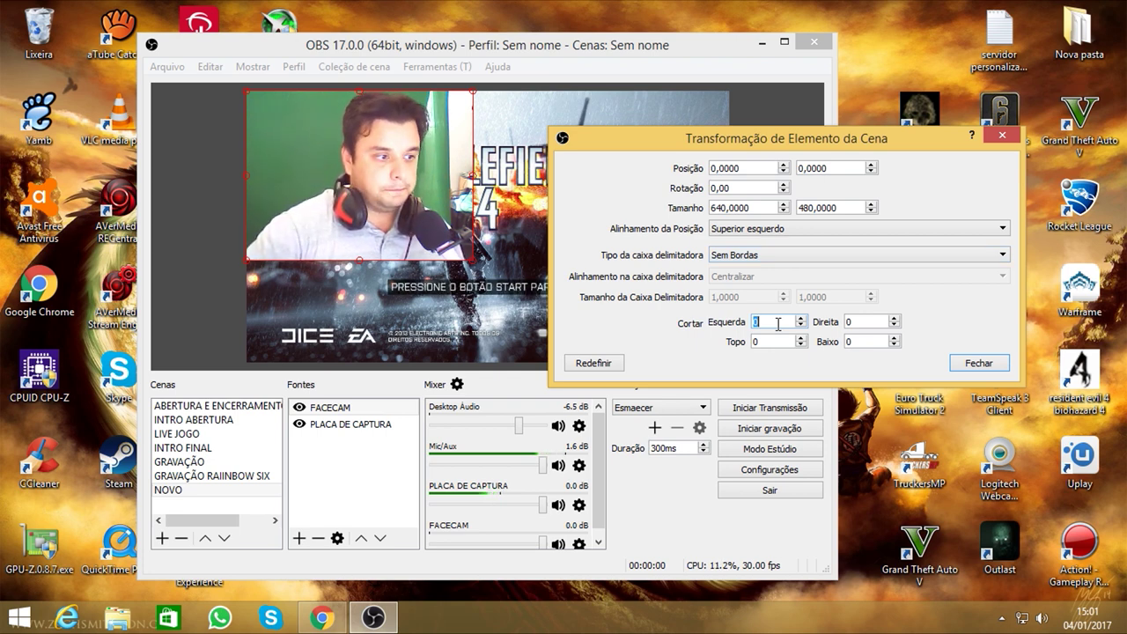
{"action": "type", "text": "100"}
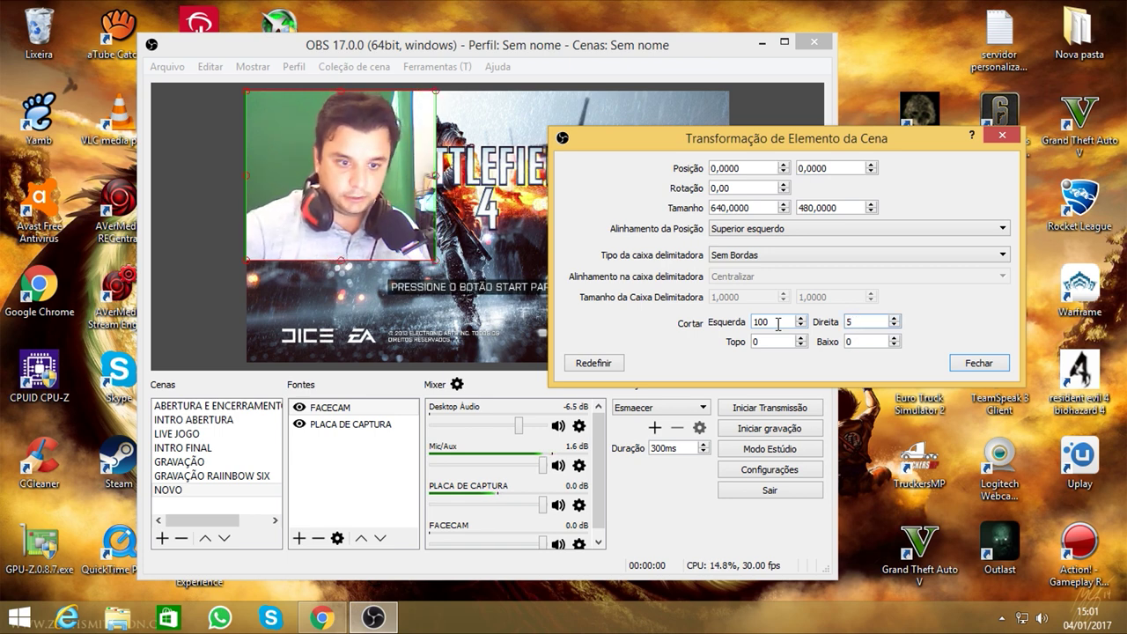
{"action": "type", "text": "800"}
{"action": "key", "text": "BackSpace"}
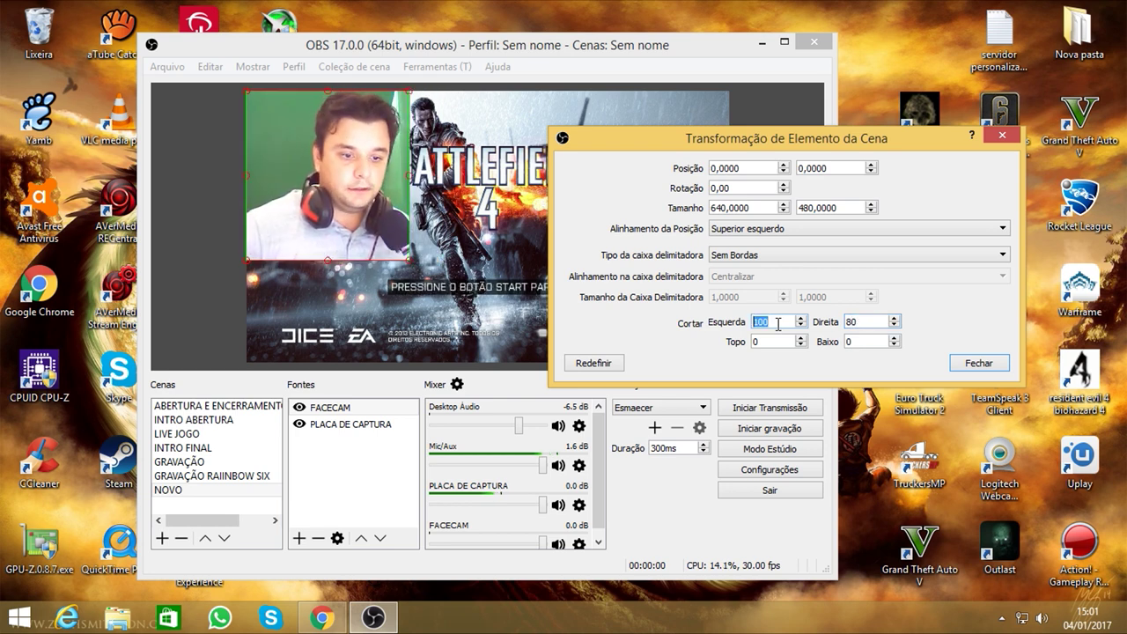
Set the FACECAM crop to 190 on the left and 70 at the bottom, trying 50 for the bottom first, and close the transform settings
{"action": "type", "text": "20"}
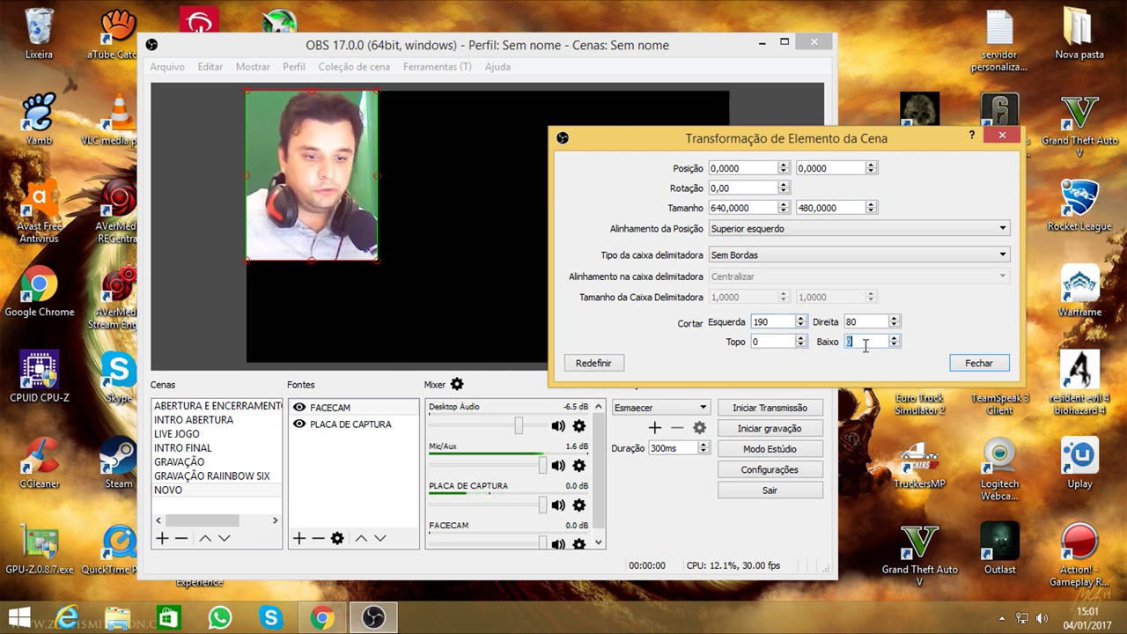
{"action": "type", "text": "50"}
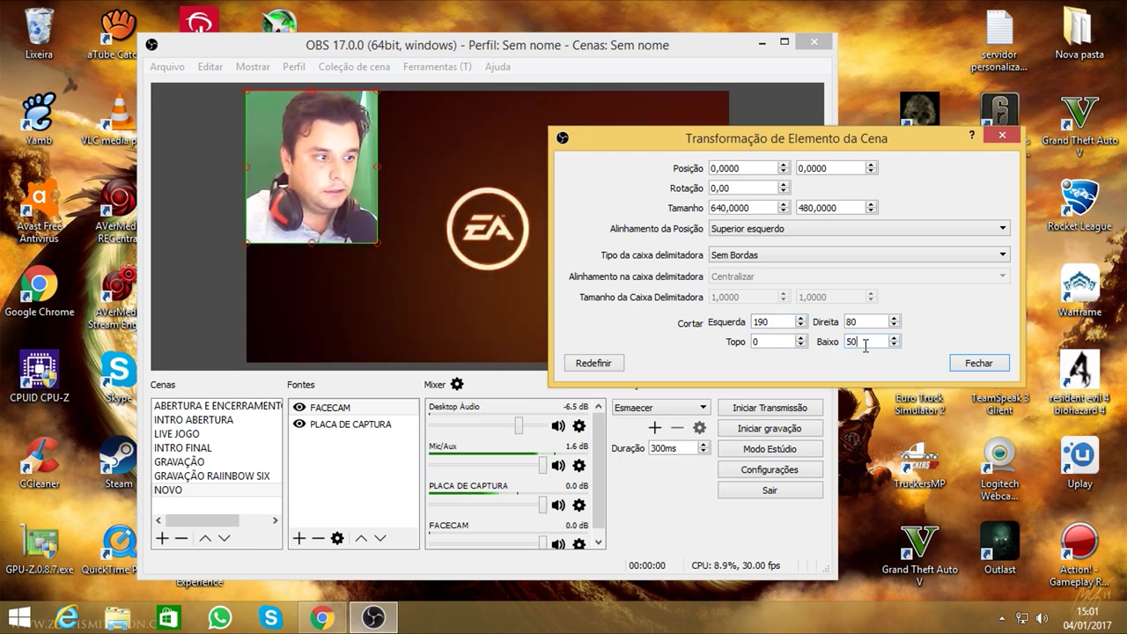
{"action": "key", "text": "BackSpace"}
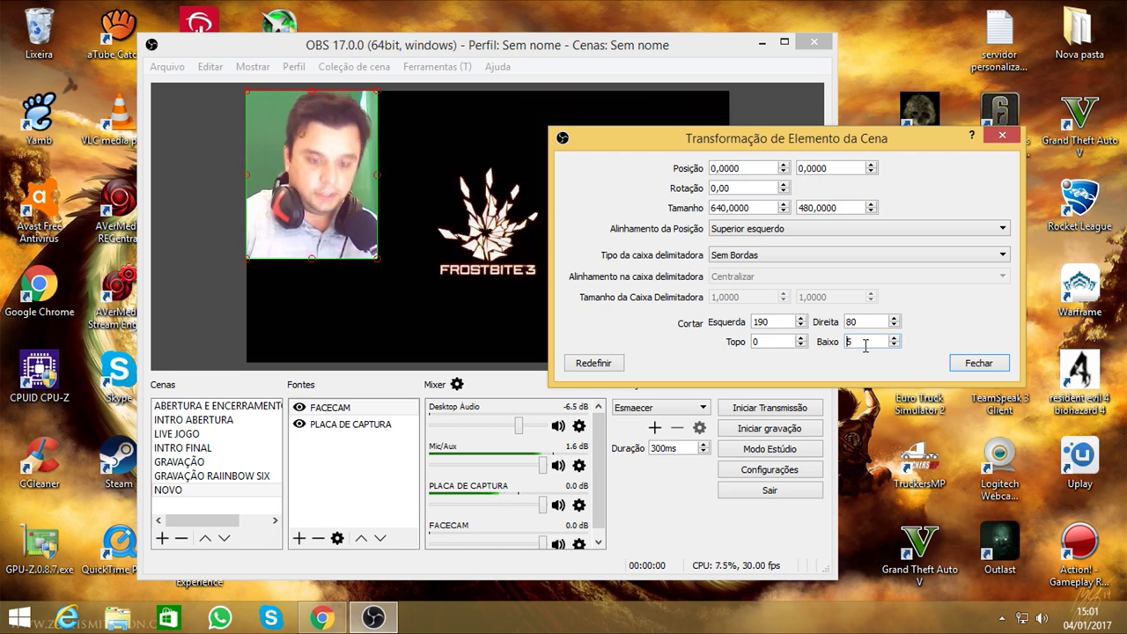
{"action": "key", "text": "BackSpace"}
{"action": "type", "text": "70"}
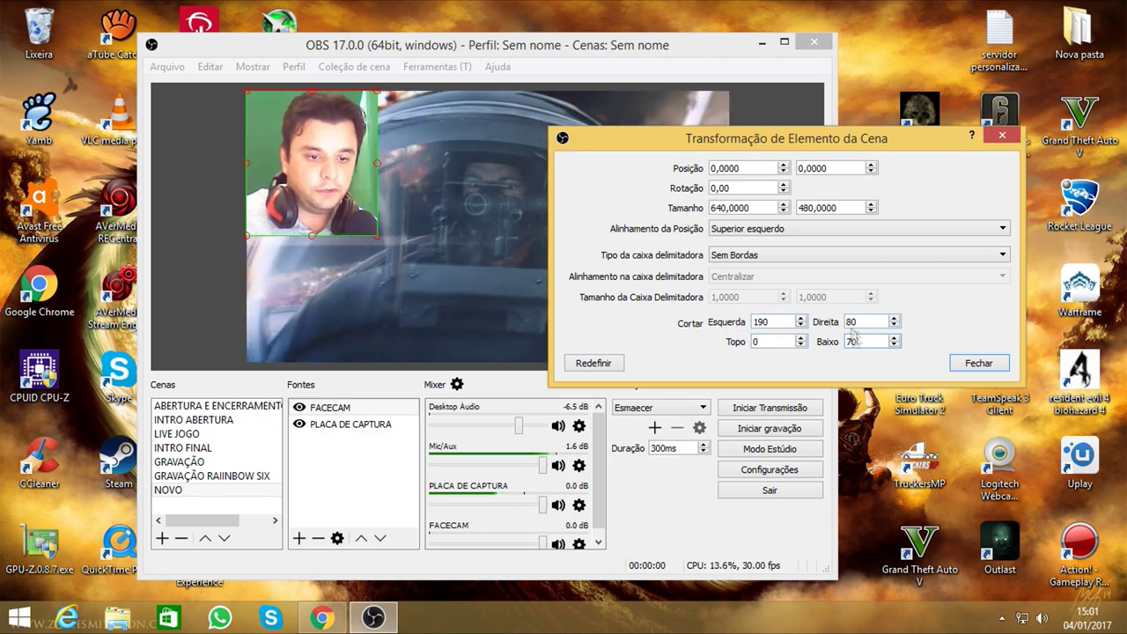
{"action": "left_click", "coordinate": [978, 363]}
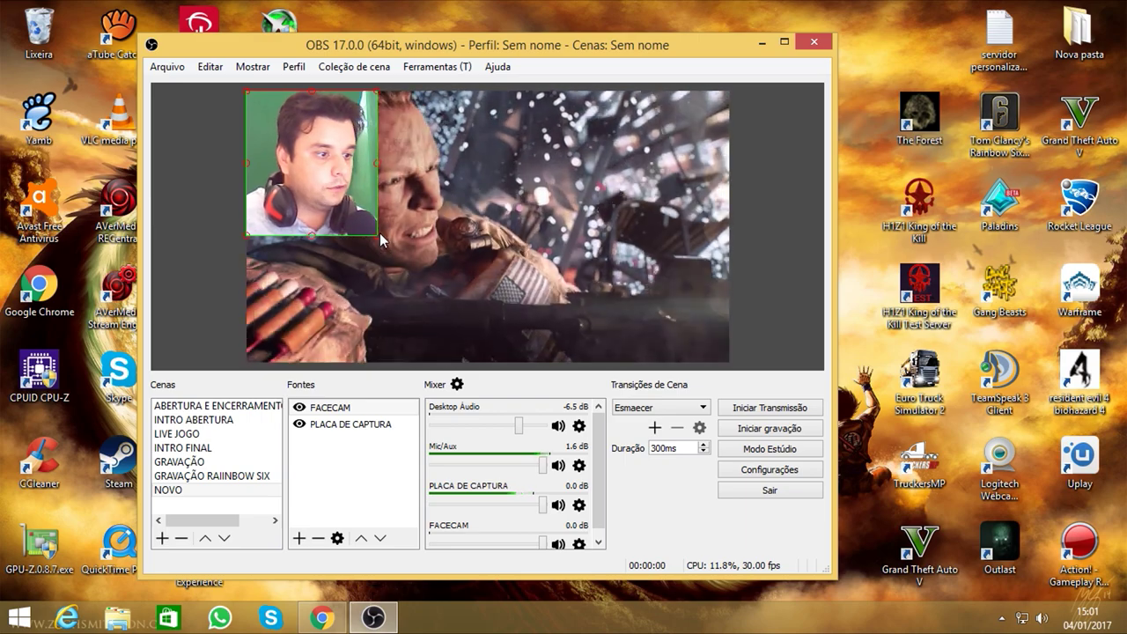
Shrink the FACECAM image, place it in the preview's upper-right corner, and flip it horizontally
{"action": "left_click_drag", "start_coordinate": [378, 235], "coordinate": [640, 192]}
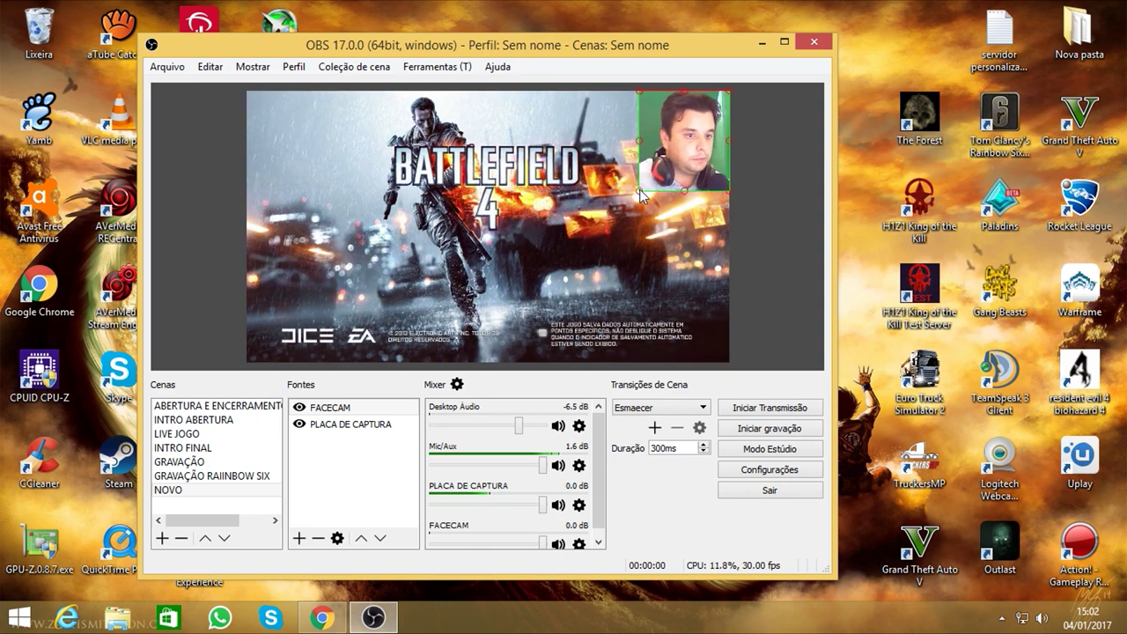
{"action": "right_click", "coordinate": [670, 156]}
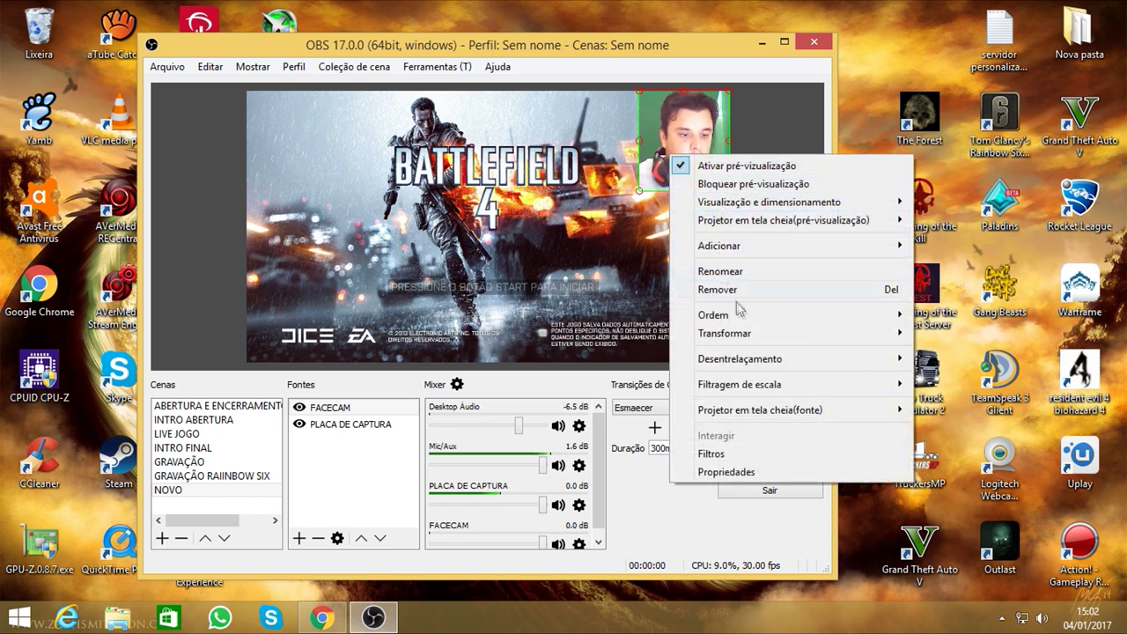
{"action": "mouse_move", "coordinate": [775, 336]}
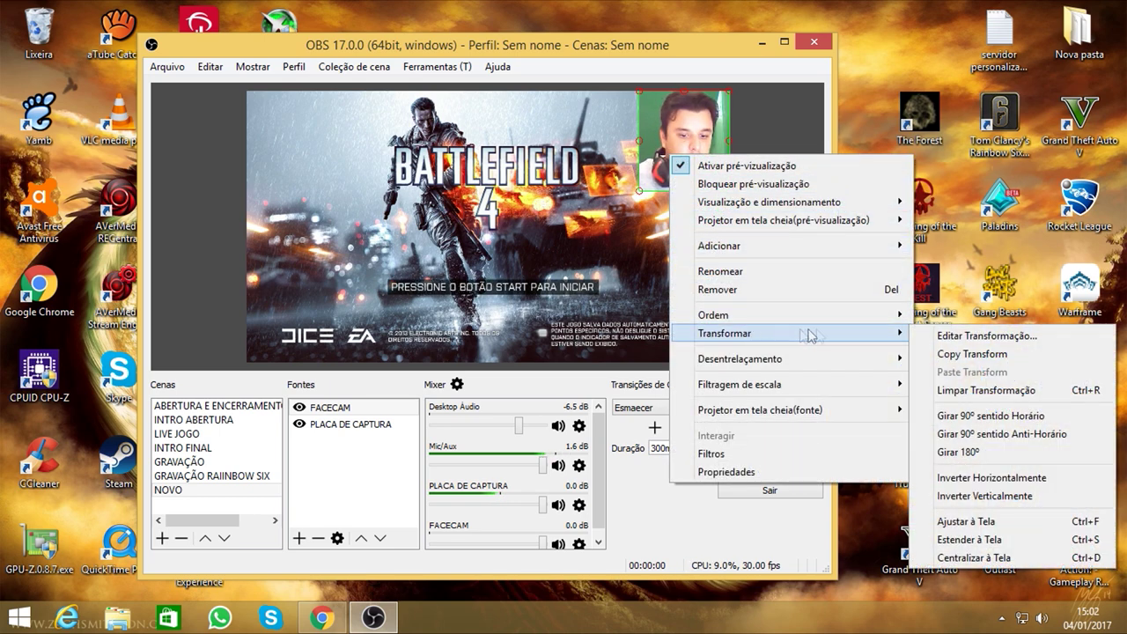
{"action": "left_click", "coordinate": [986, 477]}
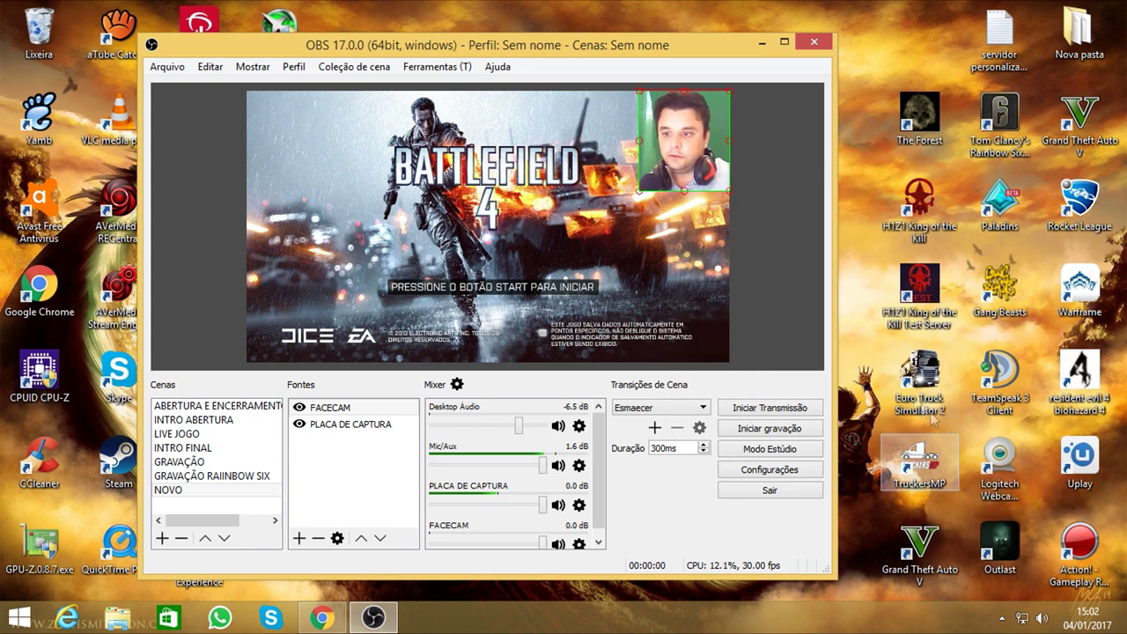
{"action": "left_click", "coordinate": [754, 261]}
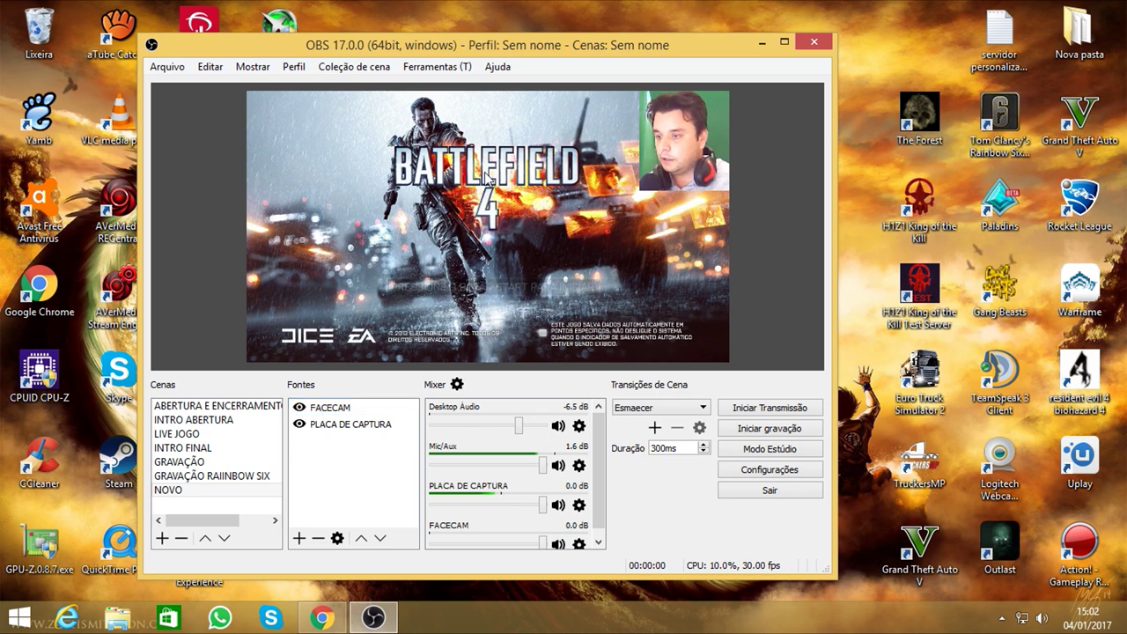
{"action": "mouse_move", "coordinate": [337, 431]}
{"action": "left_mouse_down"}
{"action": "mouse_move", "coordinate": [338, 409]}
{"action": "mouse_move", "coordinate": [338, 437]}
{"action": "left_mouse_up"}
{"action": "left_click_drag", "start_coordinate": [357, 478], "coordinate": [344, 490]}
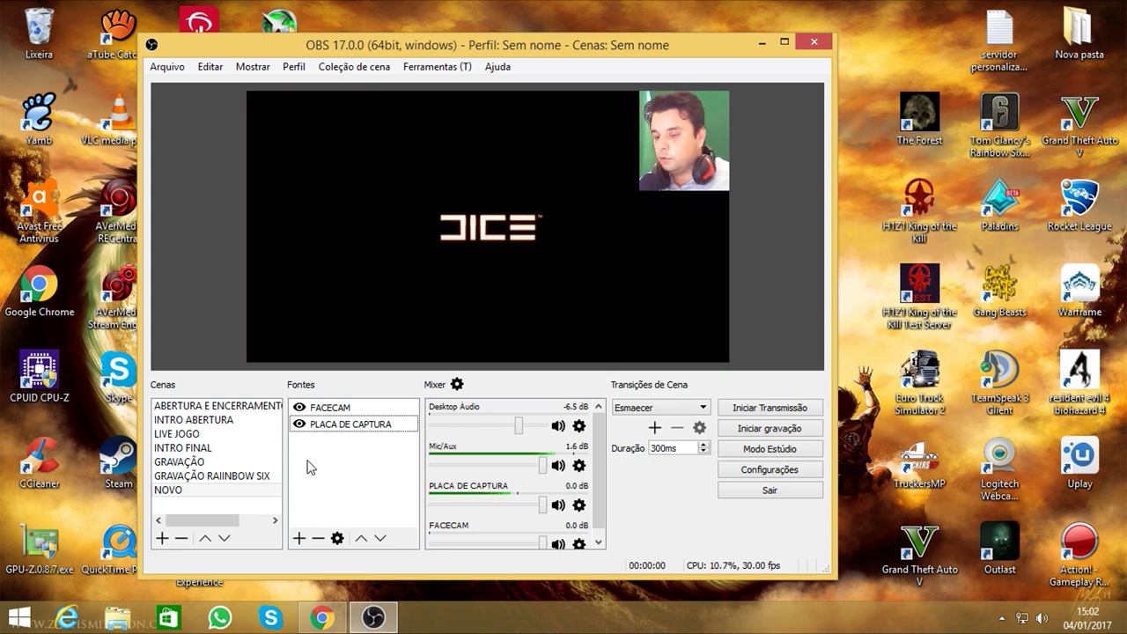
{"action": "left_click", "coordinate": [299, 539]}
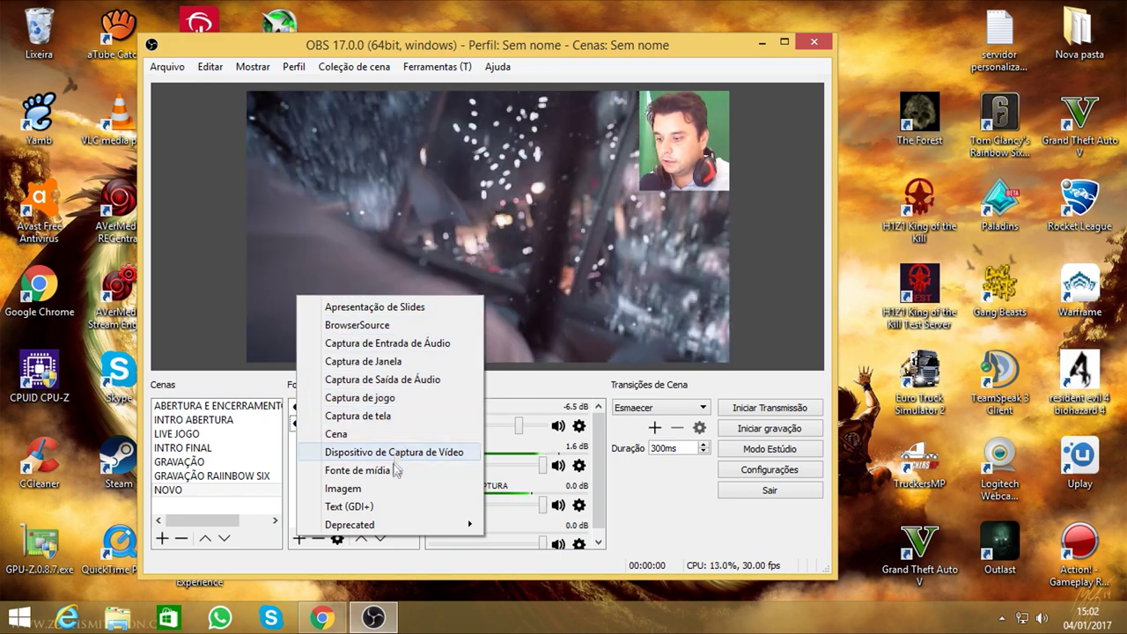
{"action": "left_click", "coordinate": [382, 472]}
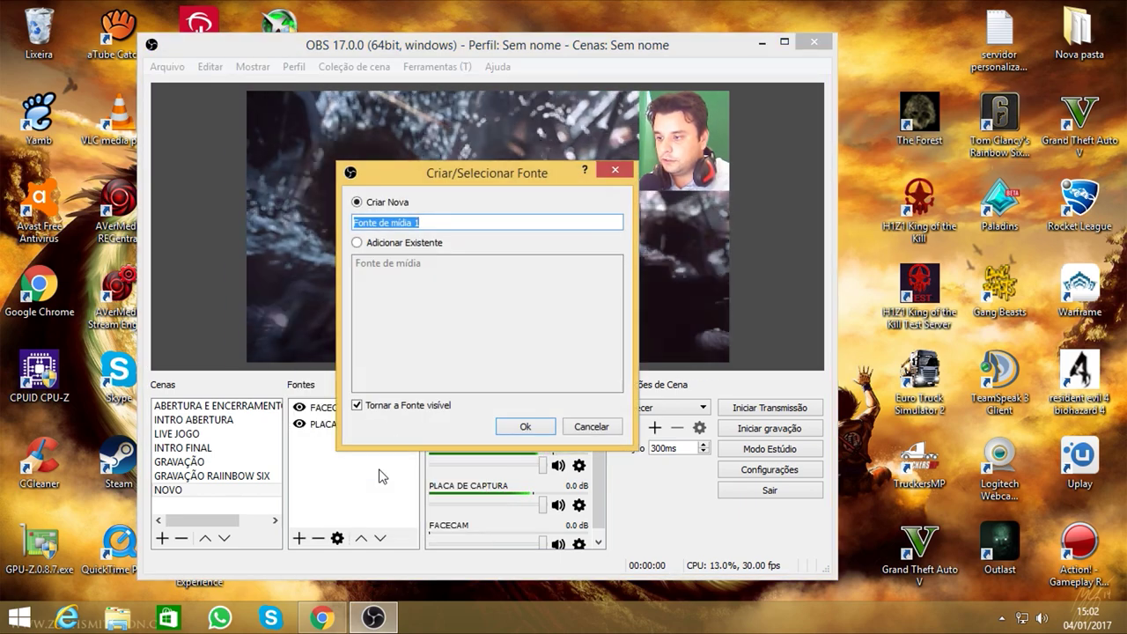
{"action": "type", "text": "TE"}
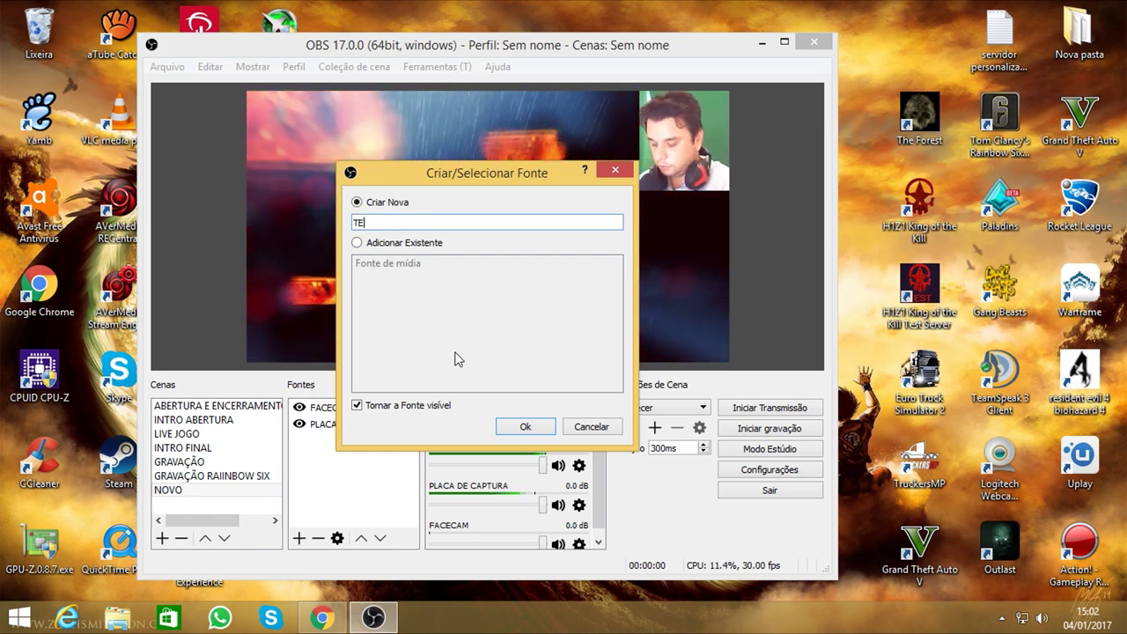
{"action": "type", "text": "XTE"}
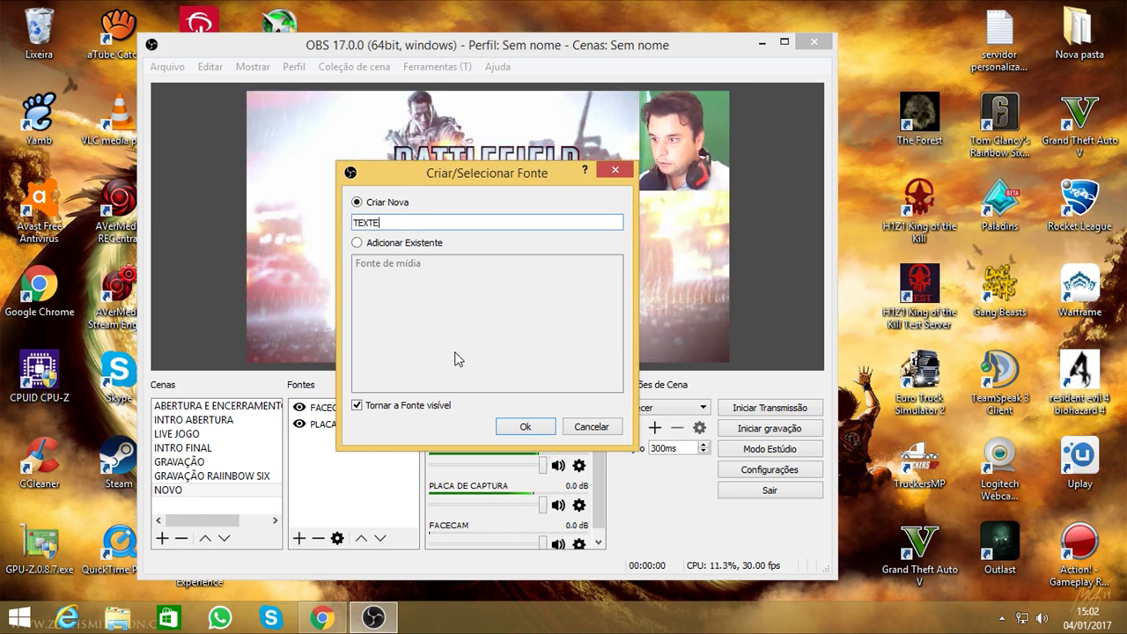
{"action": "key", "text": "BackSpace"}
{"action": "type", "text": "O"}
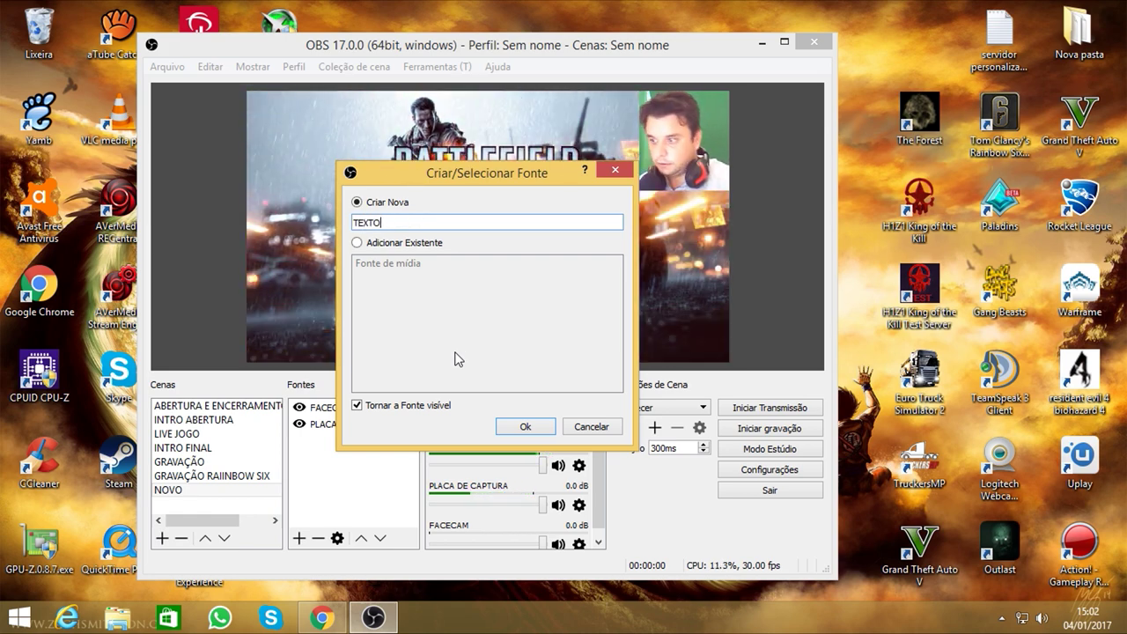
{"action": "left_click", "coordinate": [524, 427]}
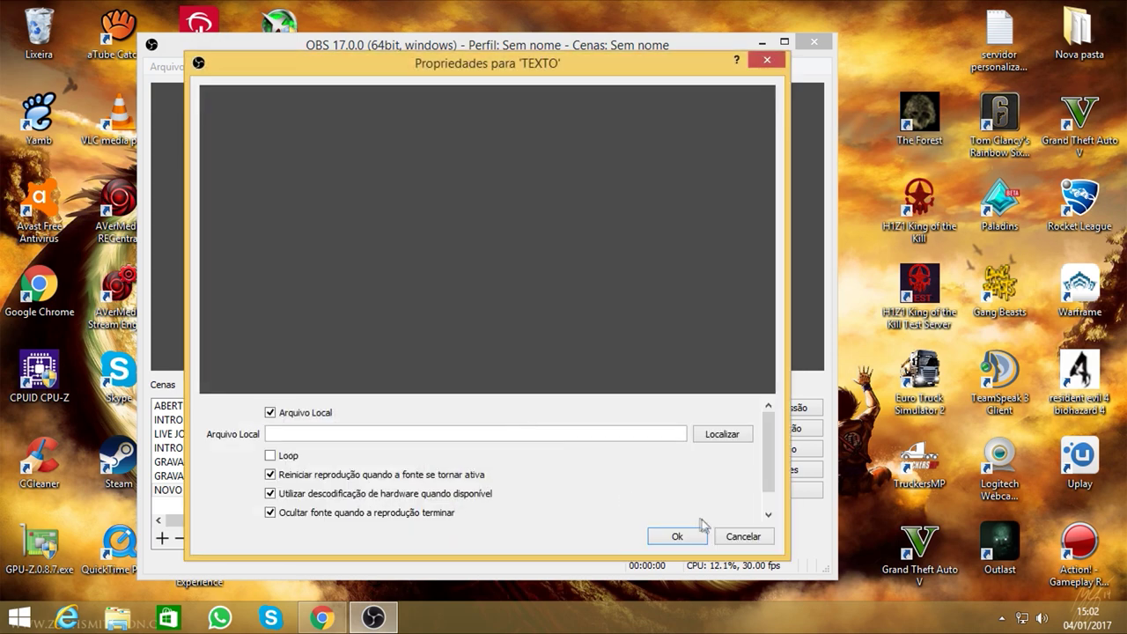
{"action": "left_click", "coordinate": [733, 542]}
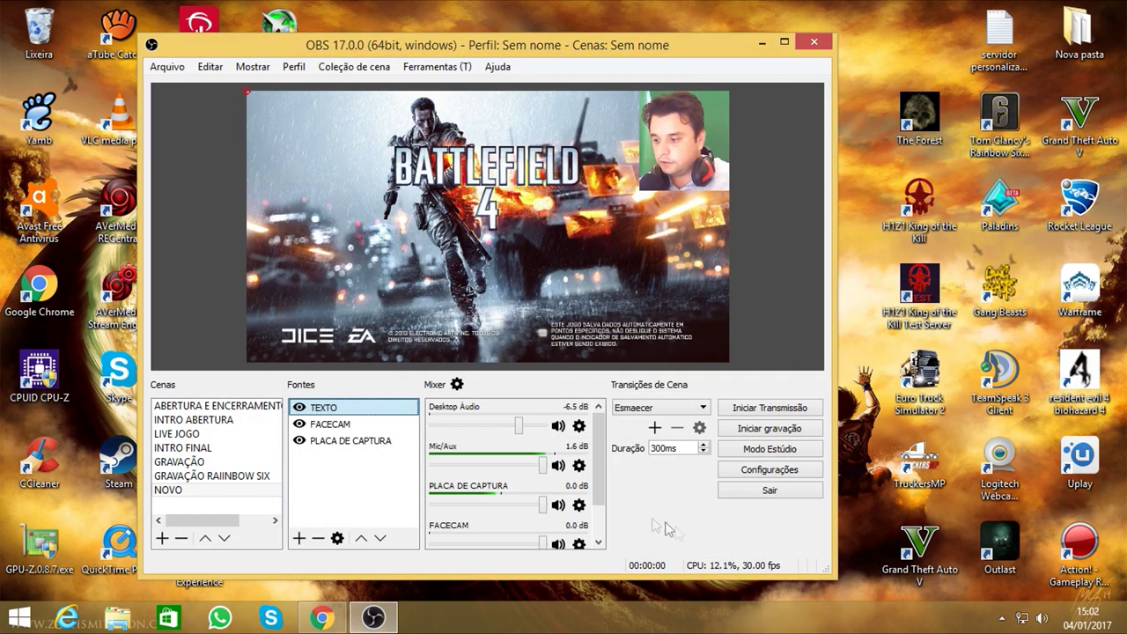
{"action": "right_click", "coordinate": [321, 409]}
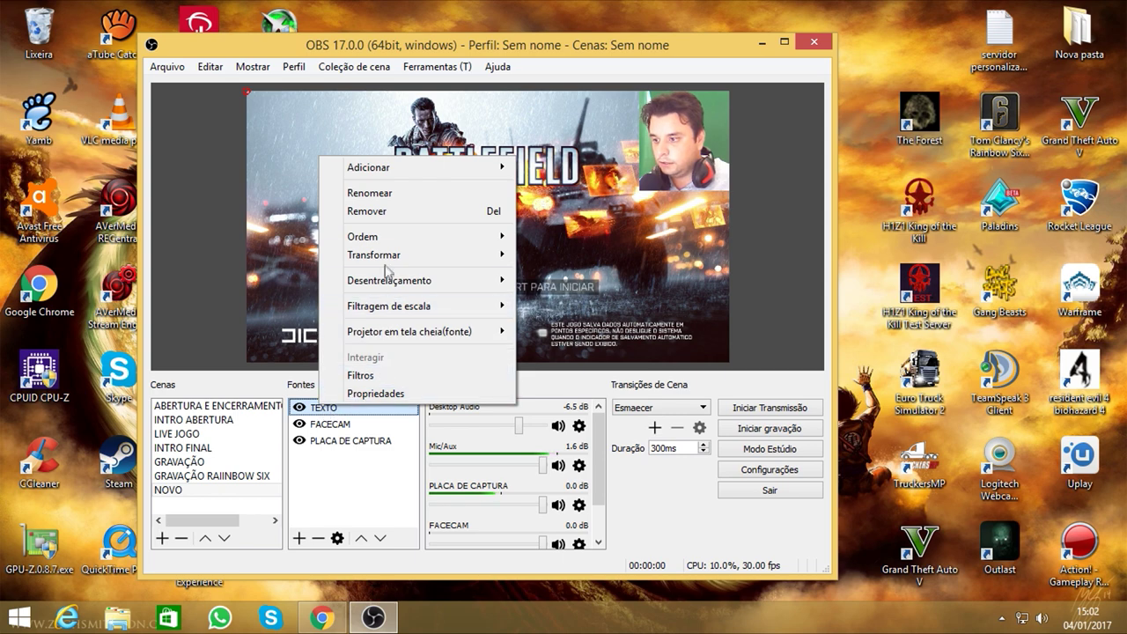
{"action": "left_click", "coordinate": [367, 211]}
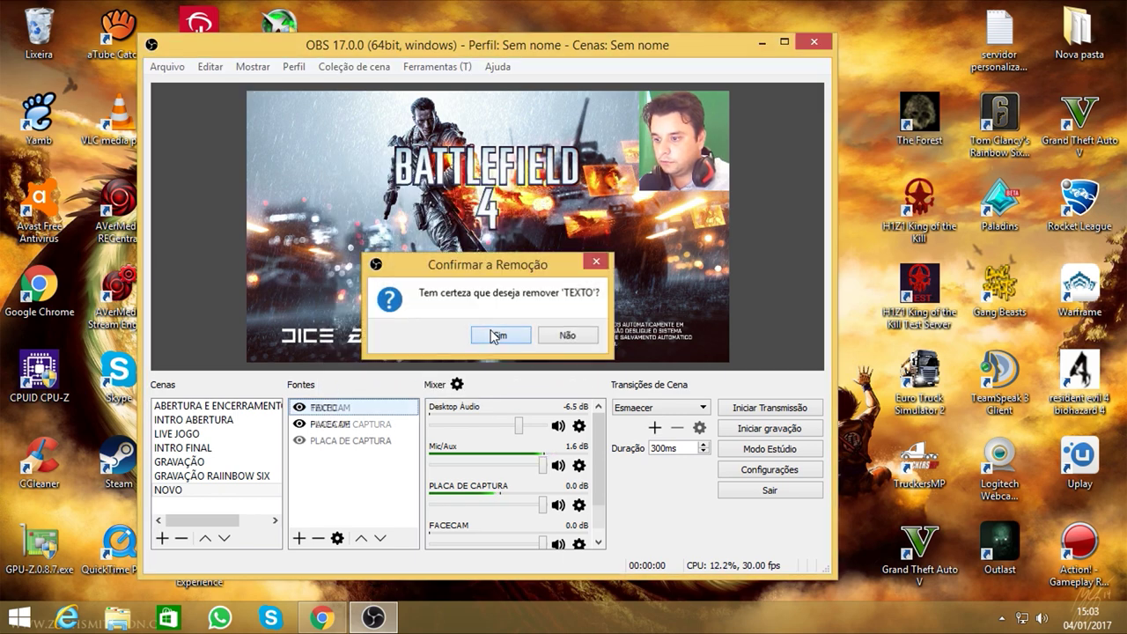
{"action": "left_click", "coordinate": [428, 329]}
Add a new Text (GDI+) source with its default name to the NOVO scene, leaving its properties unedited
{"action": "left_click", "coordinate": [305, 540]}
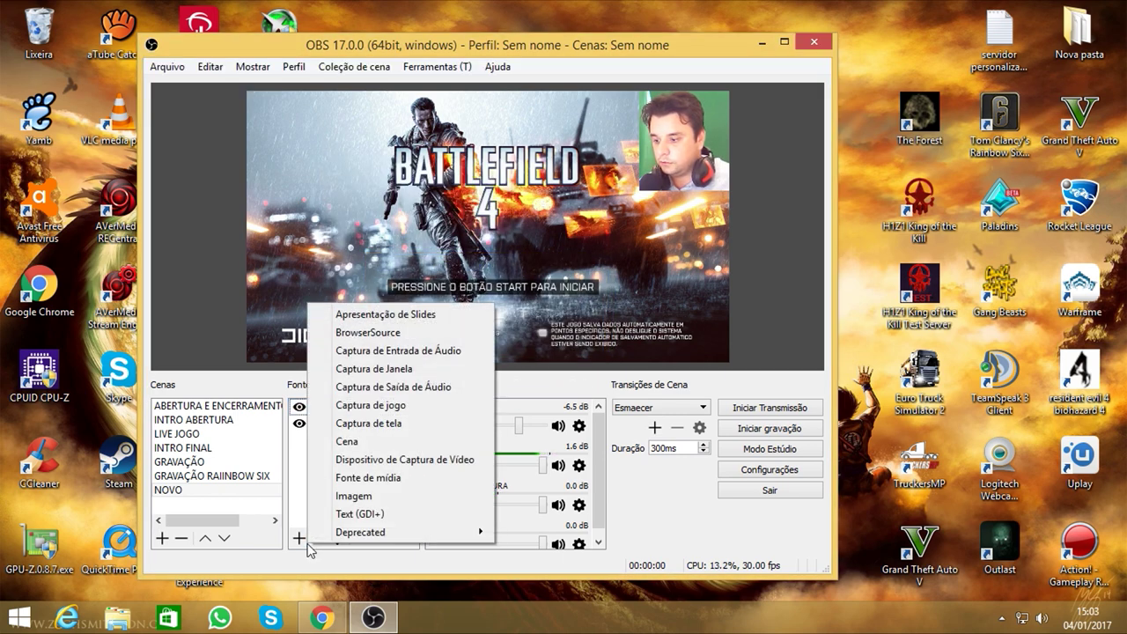
{"action": "left_click", "coordinate": [363, 514]}
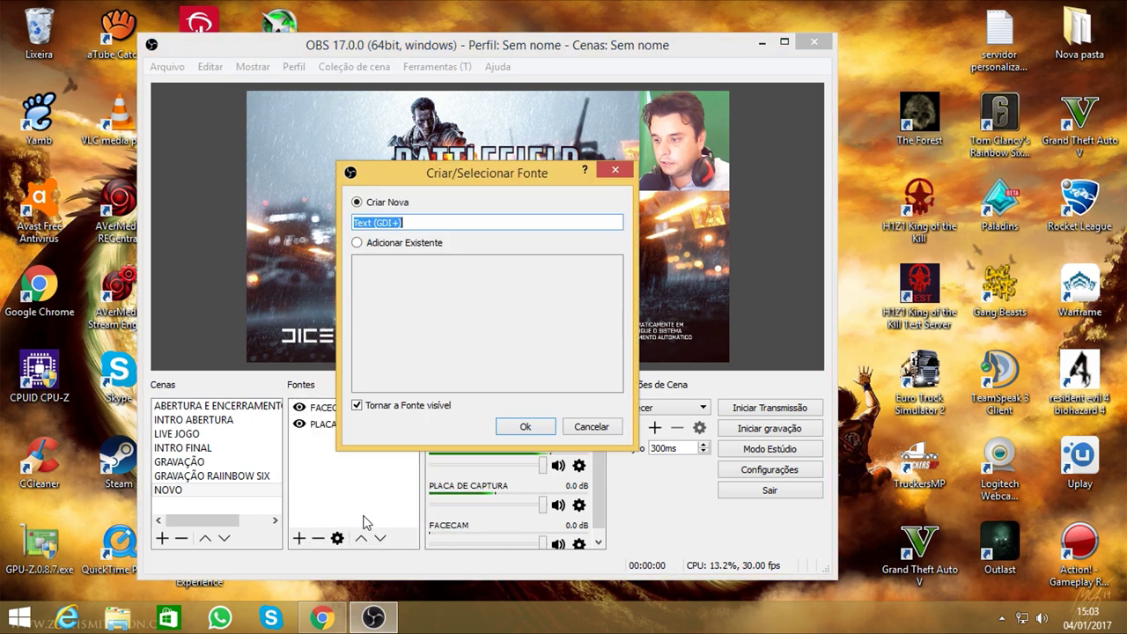
{"action": "left_click", "coordinate": [525, 426]}
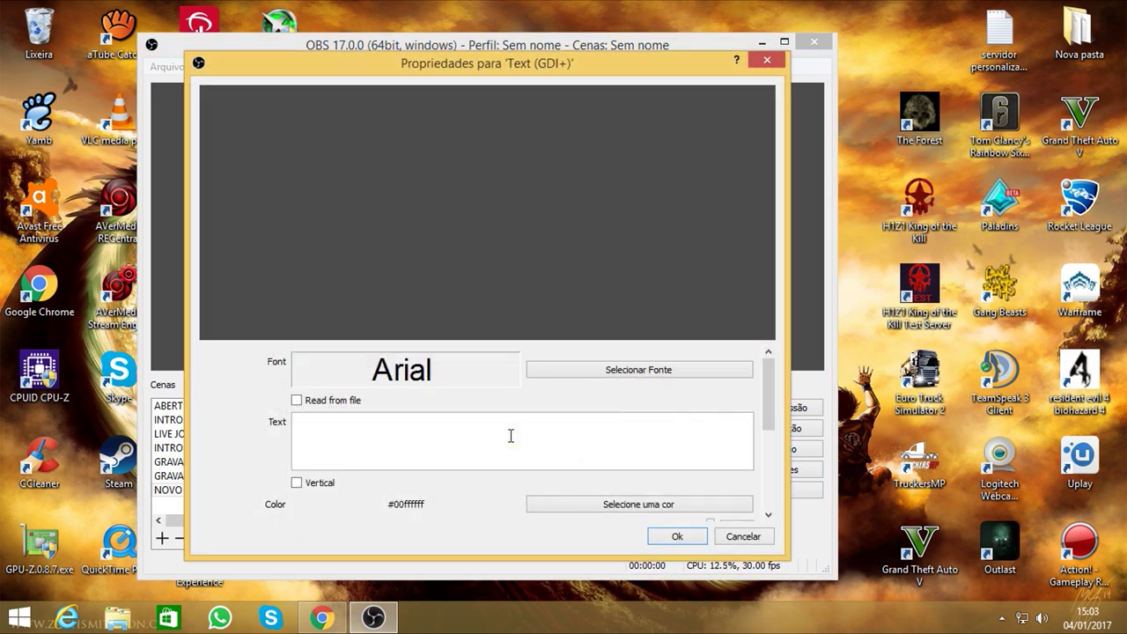
{"action": "left_click", "coordinate": [730, 537]}
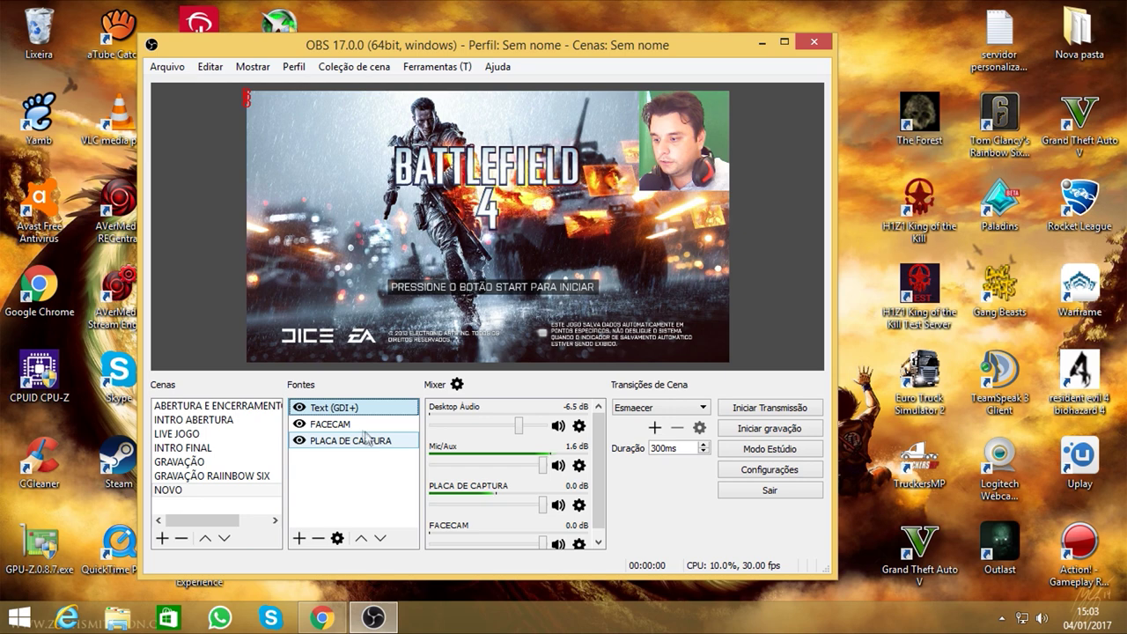
{"action": "left_click", "coordinate": [299, 539]}
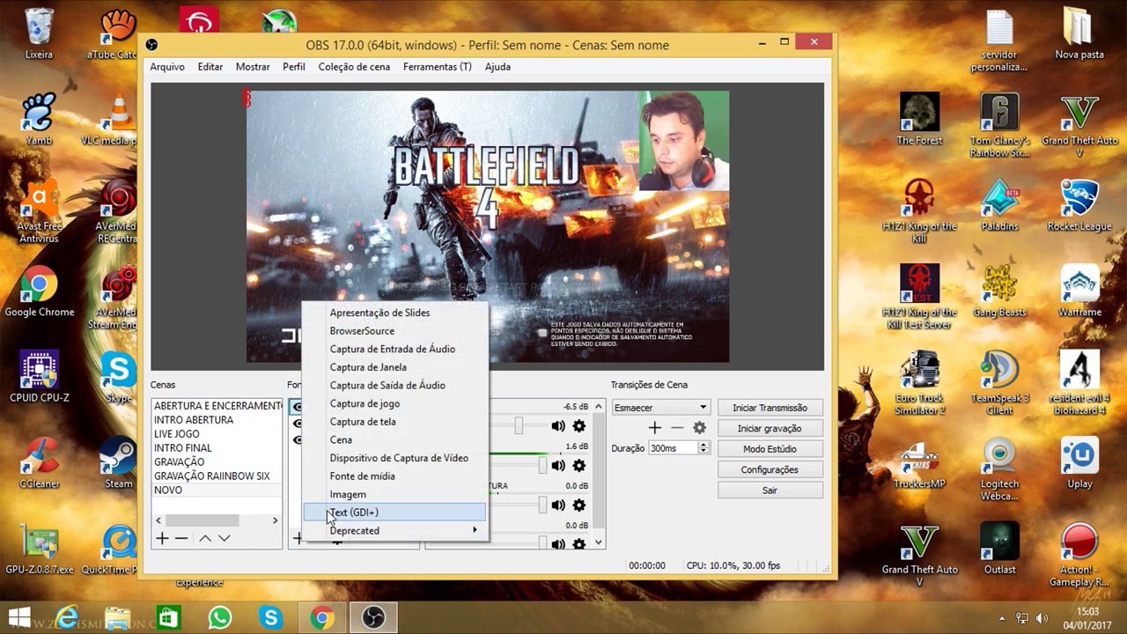
{"action": "left_click", "coordinate": [322, 406]}
Open the Text (GDI+) source's properties, try the text "teste", and replace it with "INSCREVA-SE NO CANAL!"
{"action": "right_click", "coordinate": [321, 410]}
{"action": "left_click", "coordinate": [370, 401]}
{"action": "left_click", "coordinate": [384, 437]}
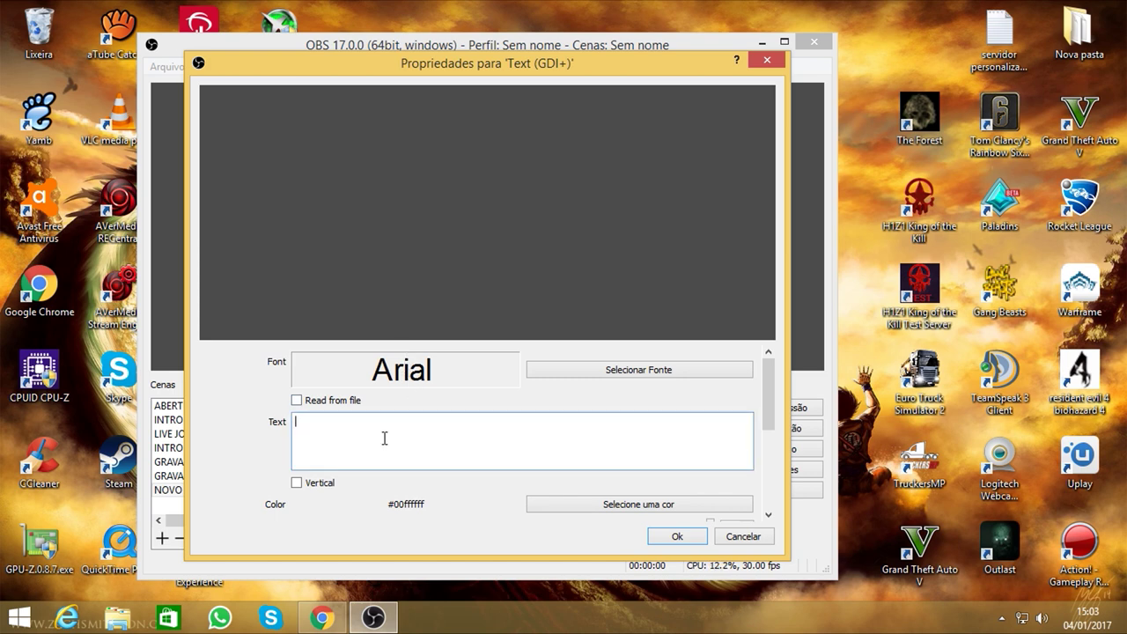
{"action": "type", "text": "teste"}
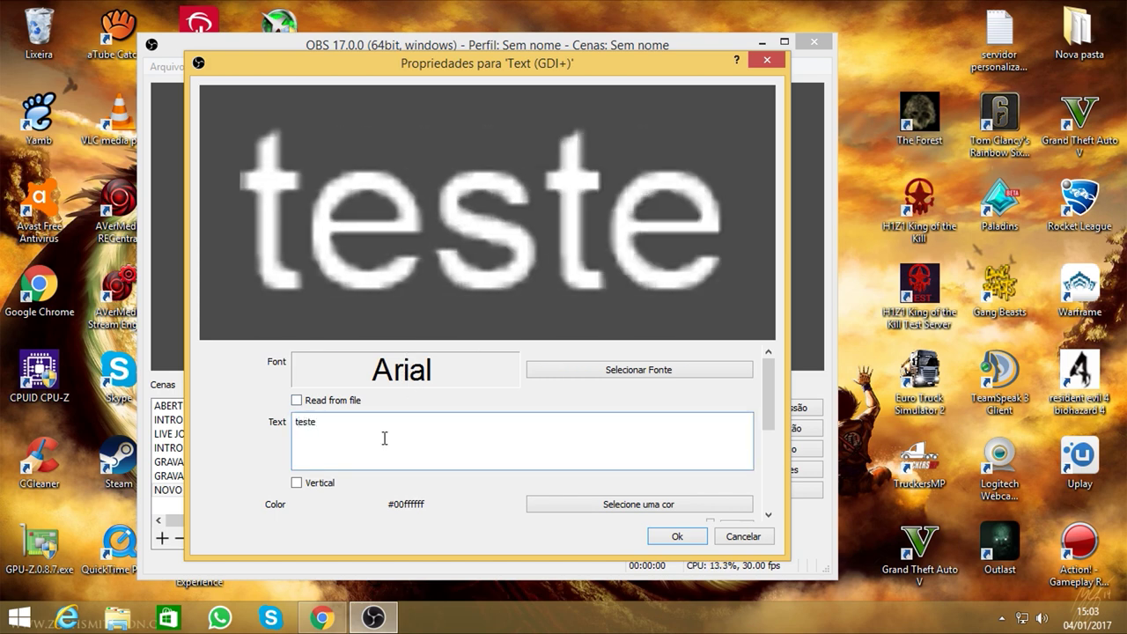
{"action": "key", "text": "BackSpace"}
{"action": "key", "text": "BackSpace"}
{"action": "key", "text": "BackSpace"}
{"action": "key", "text": "BackSpace"}
{"action": "key", "text": "BackSpace"}
{"action": "type", "text": "I"}
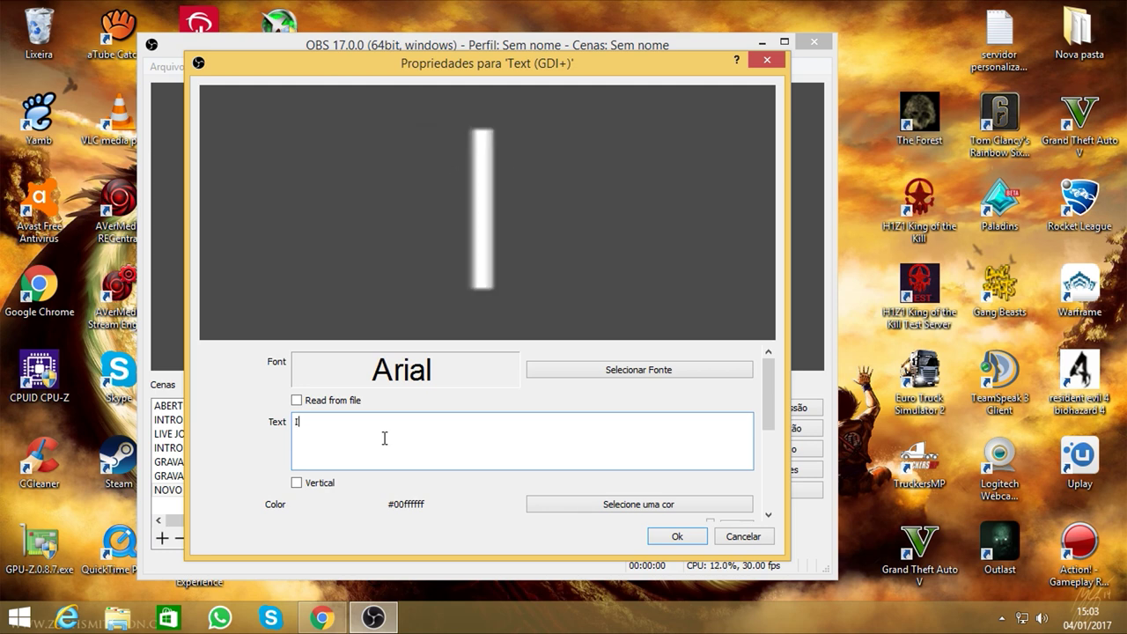
{"action": "type", "text": "NSCREVA-SE"}
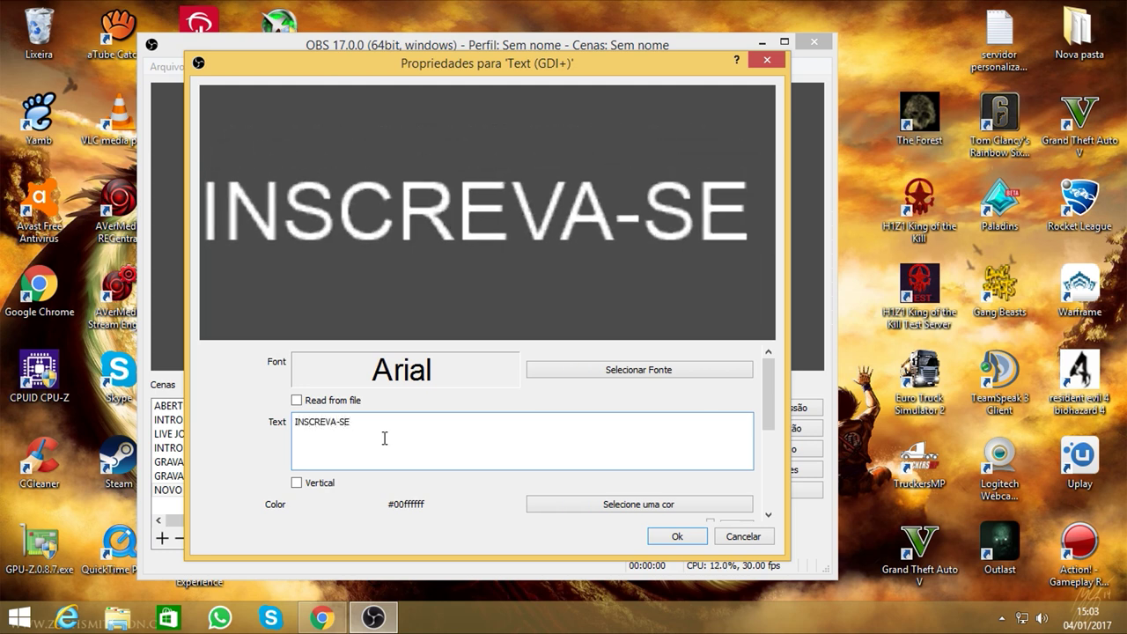
{"action": "type", "text": " NO CANAL!"}
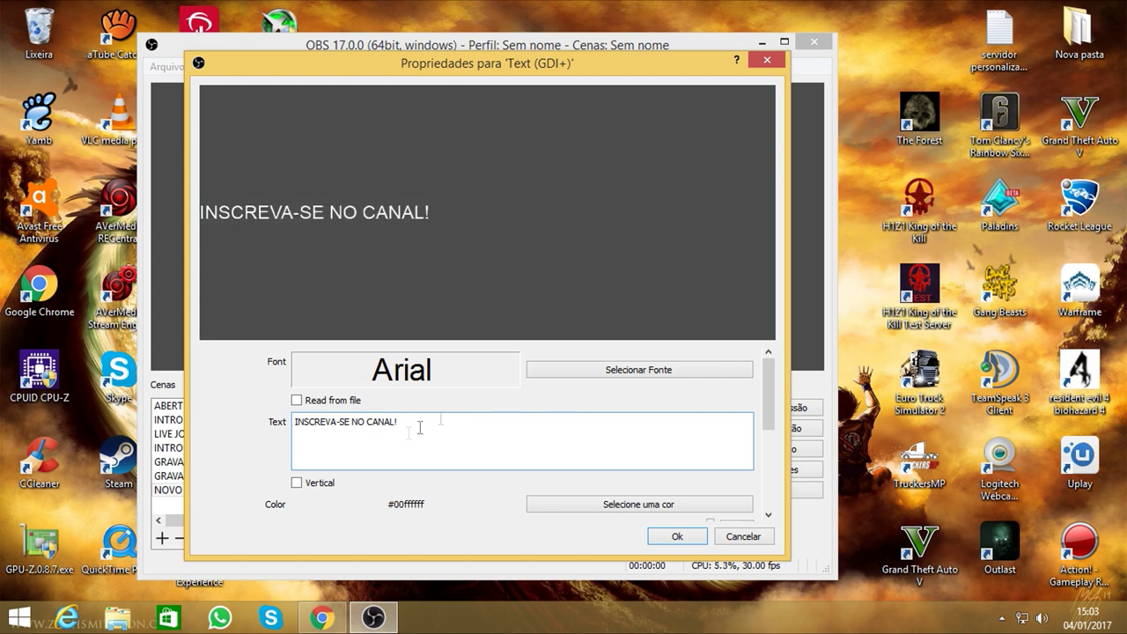
View the text source's font options without changing them, and switch reading the text from a file on and back off
{"action": "left_click", "coordinate": [697, 371]}
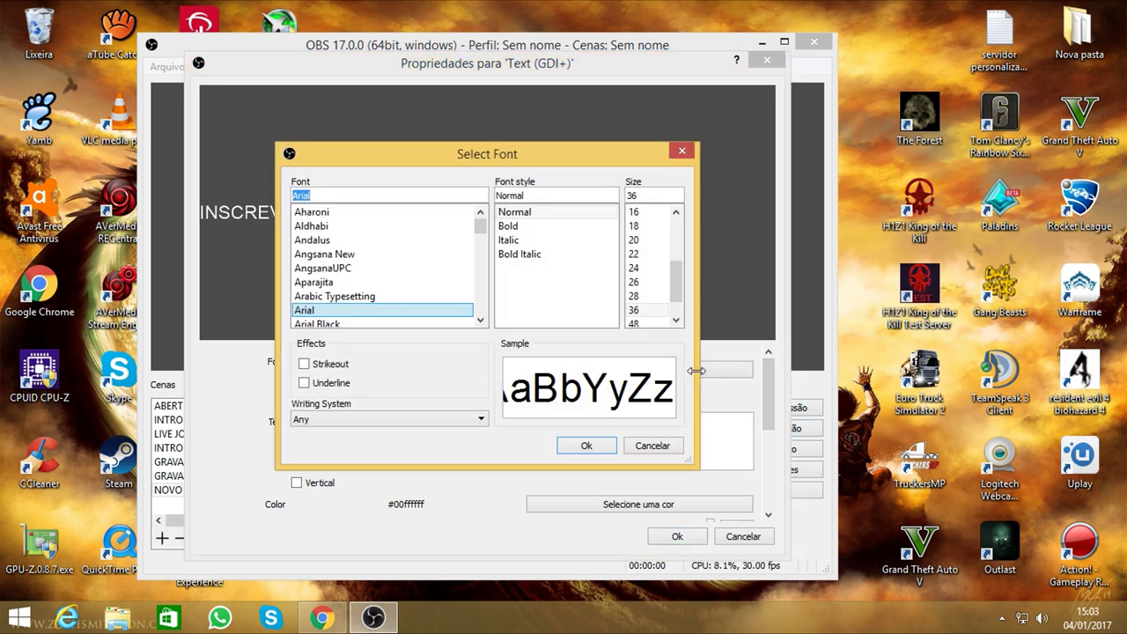
{"action": "left_click", "coordinate": [649, 442]}
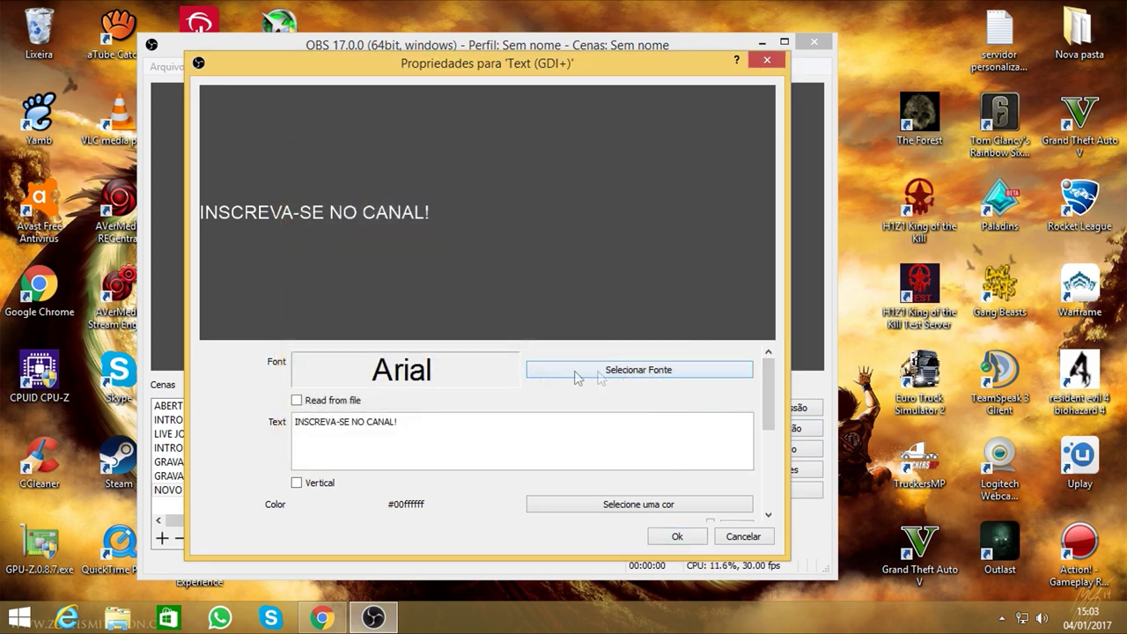
{"action": "left_click", "coordinate": [297, 400]}
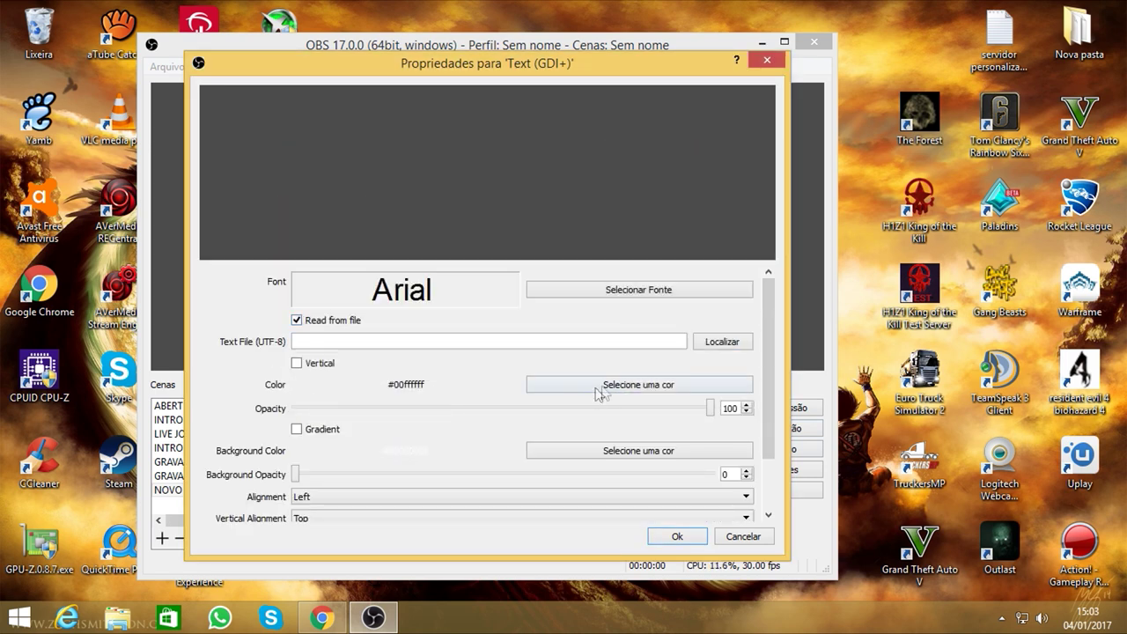
{"action": "left_click", "coordinate": [297, 322]}
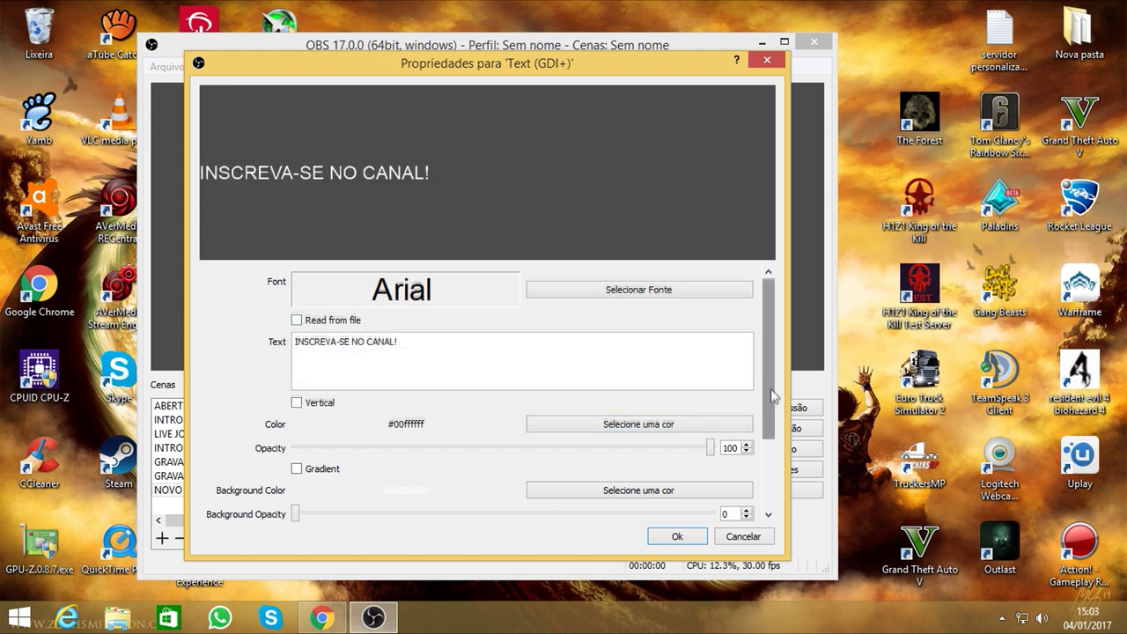
Set the text source's color to blue (#0223ff) in its properties
{"action": "scroll", "coordinate": [766, 387], "scroll_direction": "down", "scroll_amount": 2}
{"action": "left_click", "coordinate": [616, 335]}
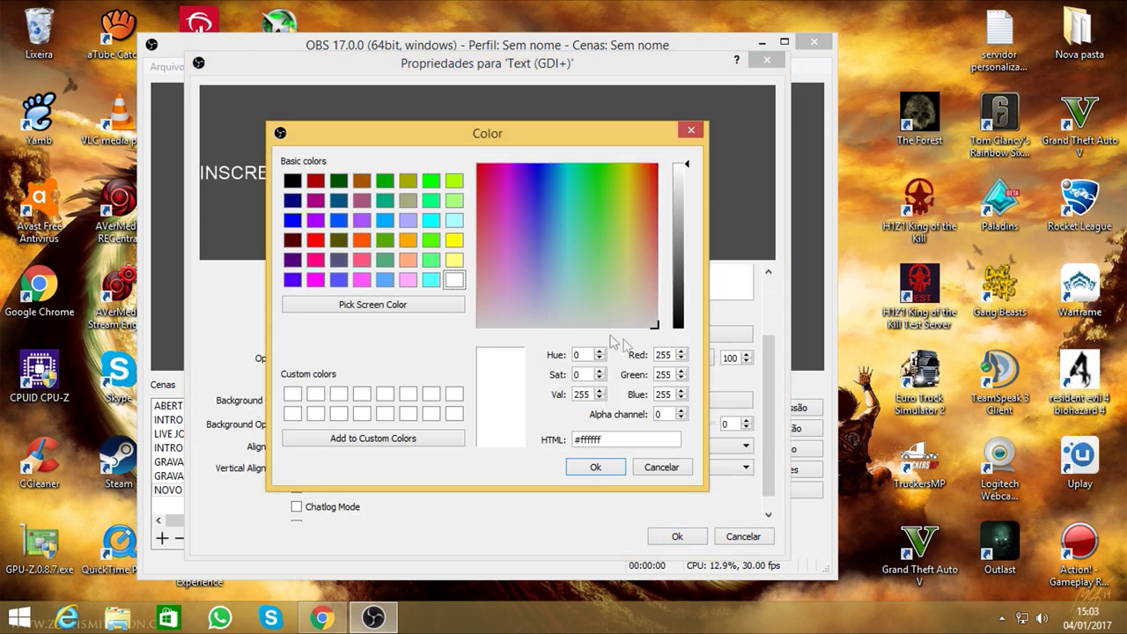
{"action": "left_click", "coordinate": [541, 166]}
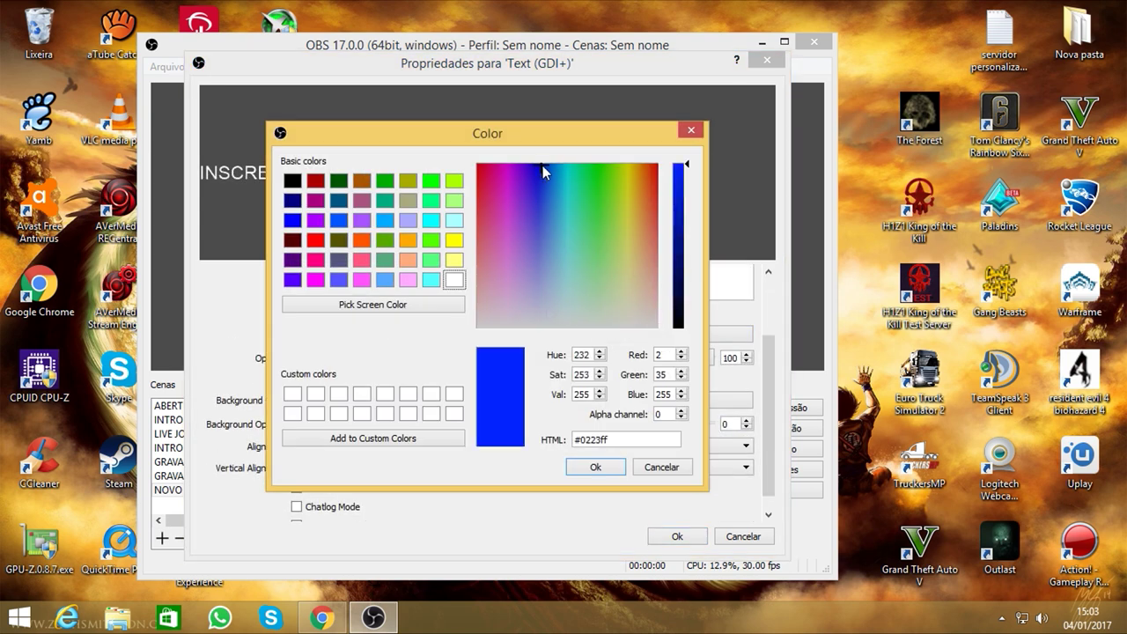
{"action": "left_click", "coordinate": [592, 467]}
{"action": "scroll", "coordinate": [776, 475], "scroll_direction": "down", "scroll_amount": 1}
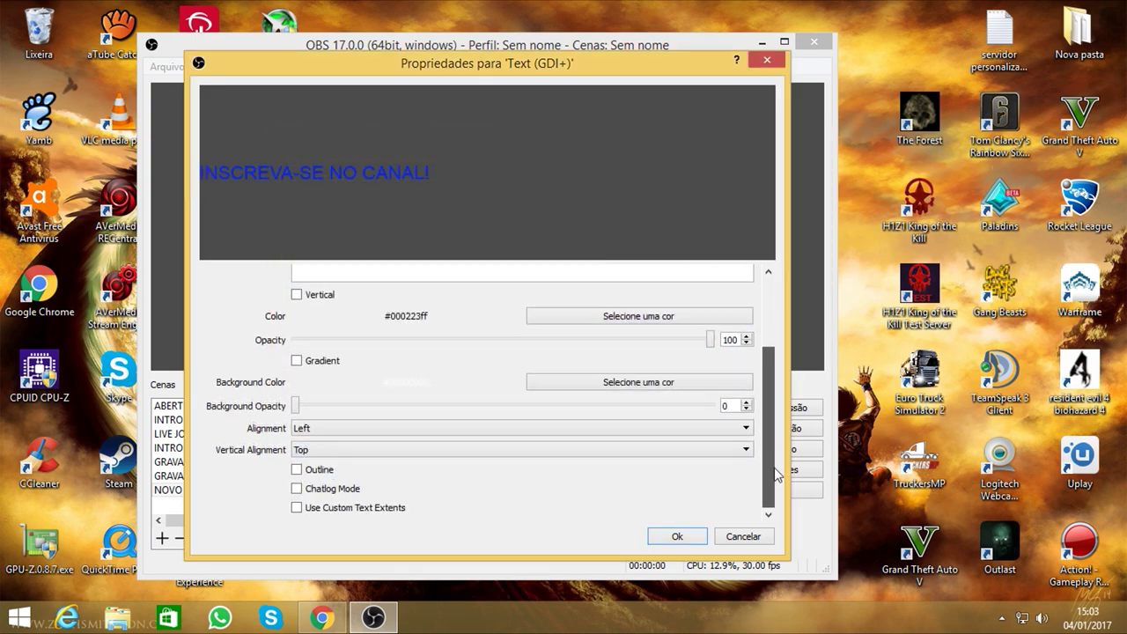
Enable the gradient for the text, set its gradient color to black, and apply the source's properties
{"action": "scroll", "coordinate": [777, 475], "scroll_direction": "up", "scroll_amount": 2}
{"action": "scroll", "coordinate": [779, 378], "scroll_direction": "down", "scroll_amount": 2}
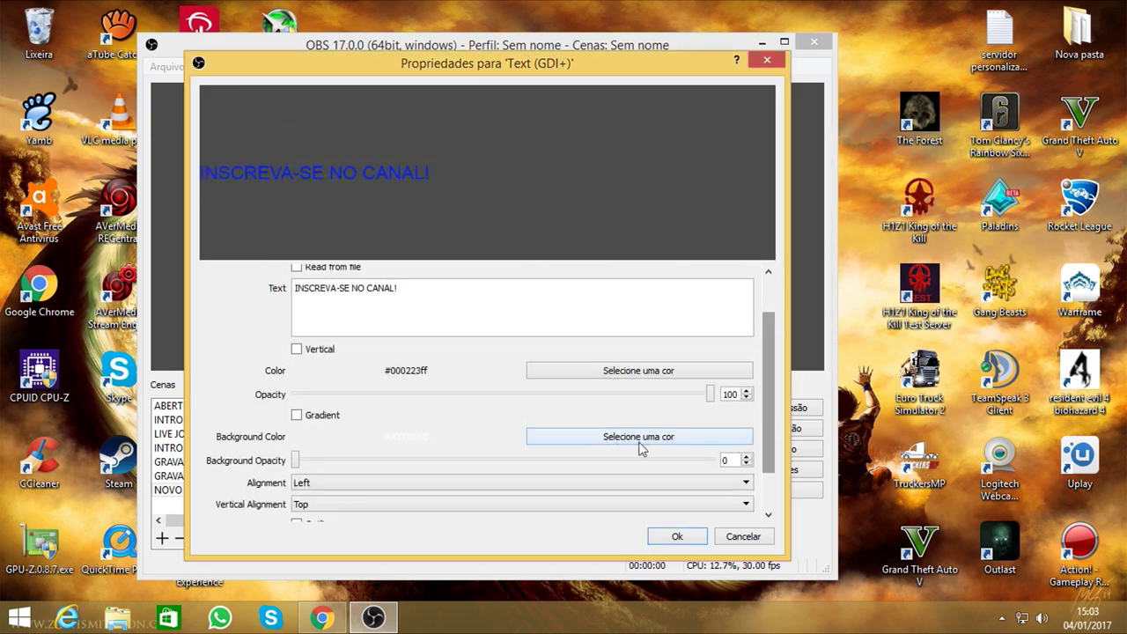
{"action": "left_click", "coordinate": [297, 417]}
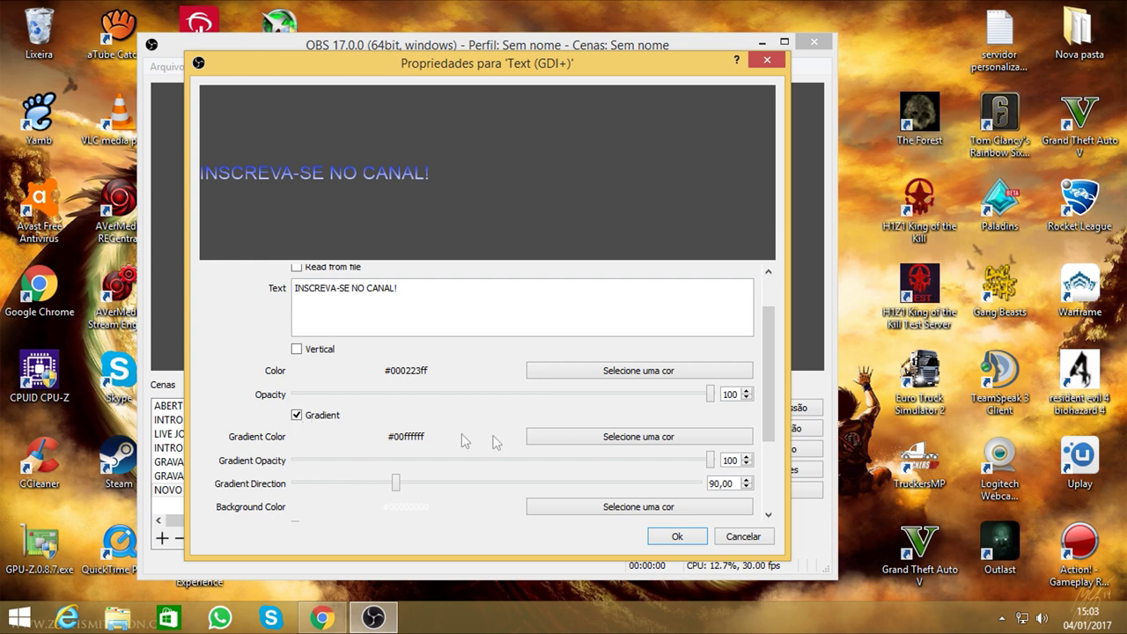
{"action": "left_click", "coordinate": [607, 437]}
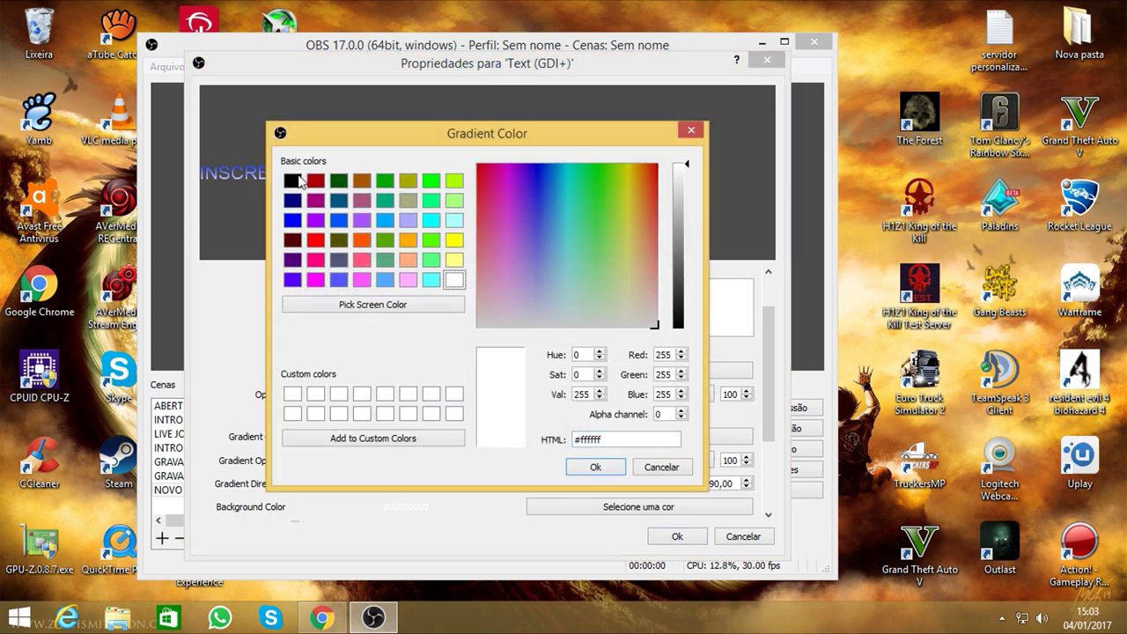
{"action": "left_click", "coordinate": [292, 181]}
{"action": "left_click", "coordinate": [596, 468]}
{"action": "scroll", "coordinate": [757, 406], "scroll_direction": "down", "scroll_amount": 5}
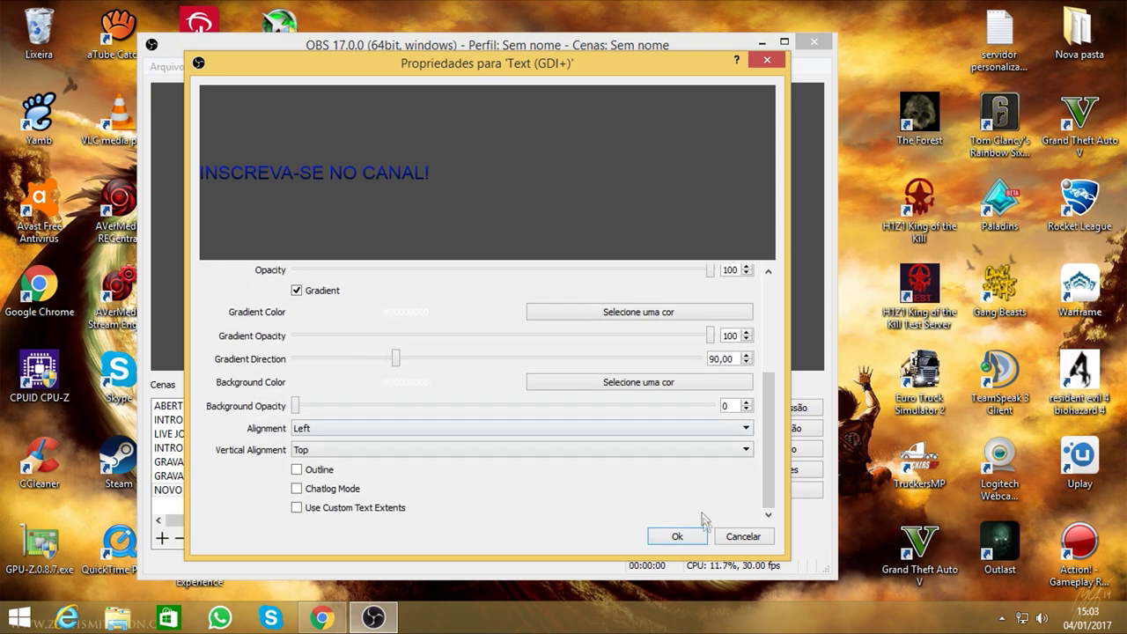
{"action": "left_click", "coordinate": [677, 538]}
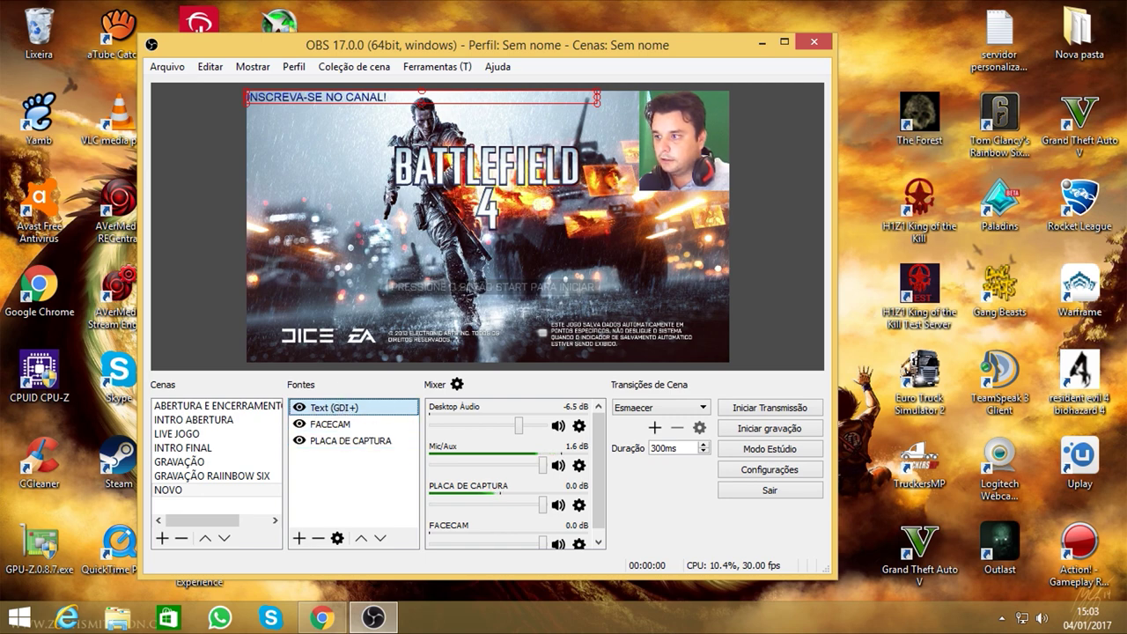
Move the text to the lower part of the preview and set its color to white (#ffffff)
{"action": "left_click_drag", "start_coordinate": [423, 101], "coordinate": [482, 315]}
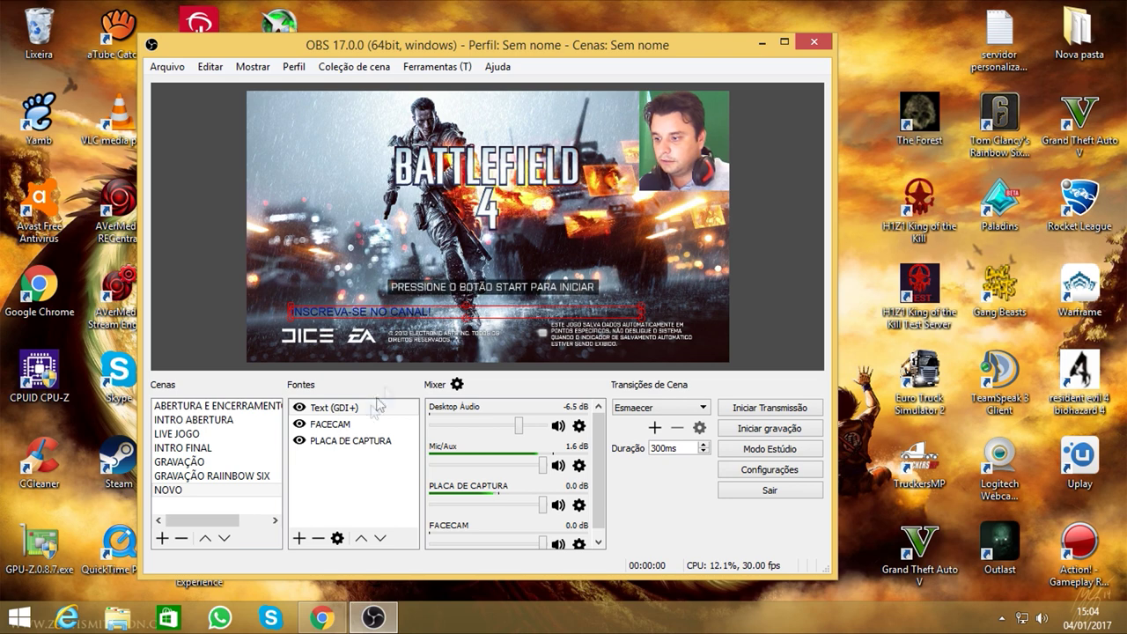
{"action": "double_click", "coordinate": [338, 408]}
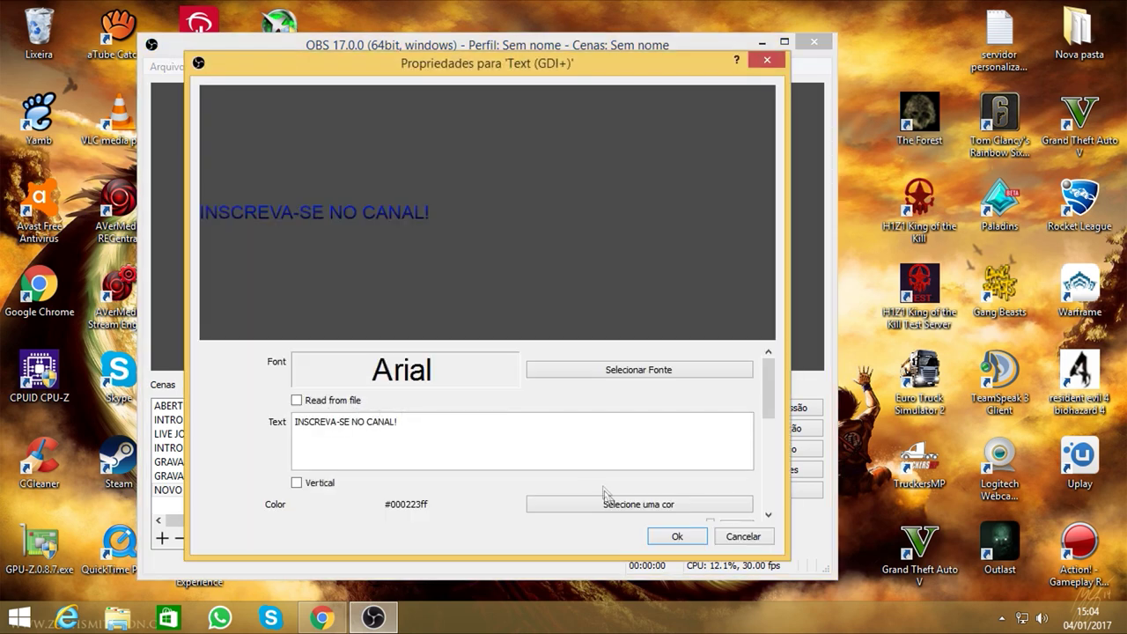
{"action": "left_click_drag", "start_coordinate": [768, 412], "coordinate": [767, 446]}
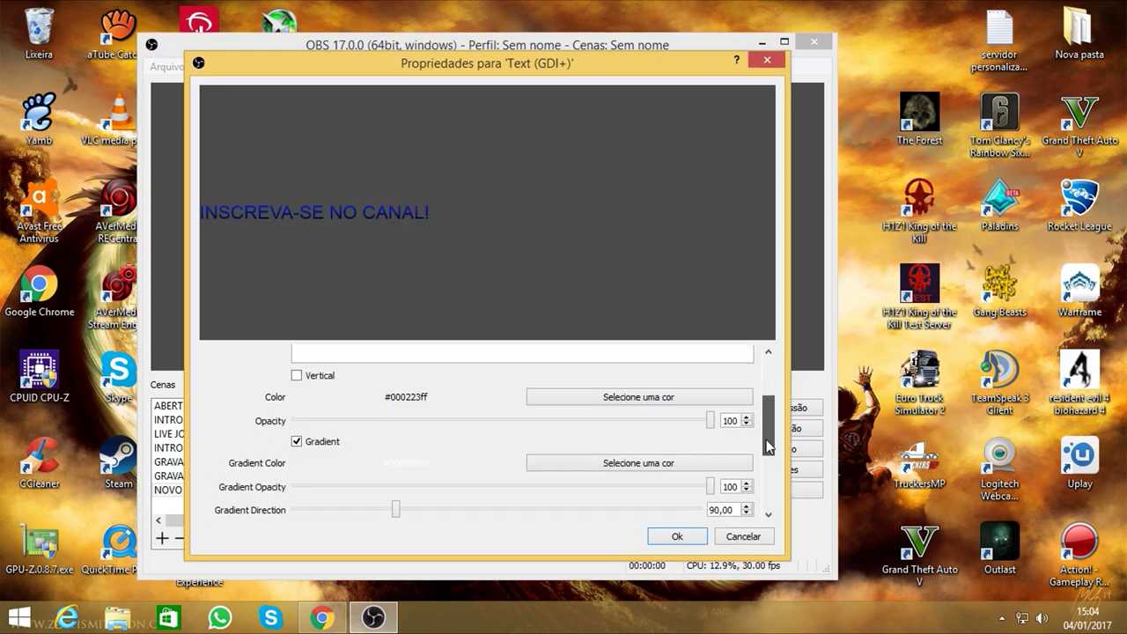
{"action": "left_click", "coordinate": [611, 398]}
{"action": "left_click", "coordinate": [454, 280]}
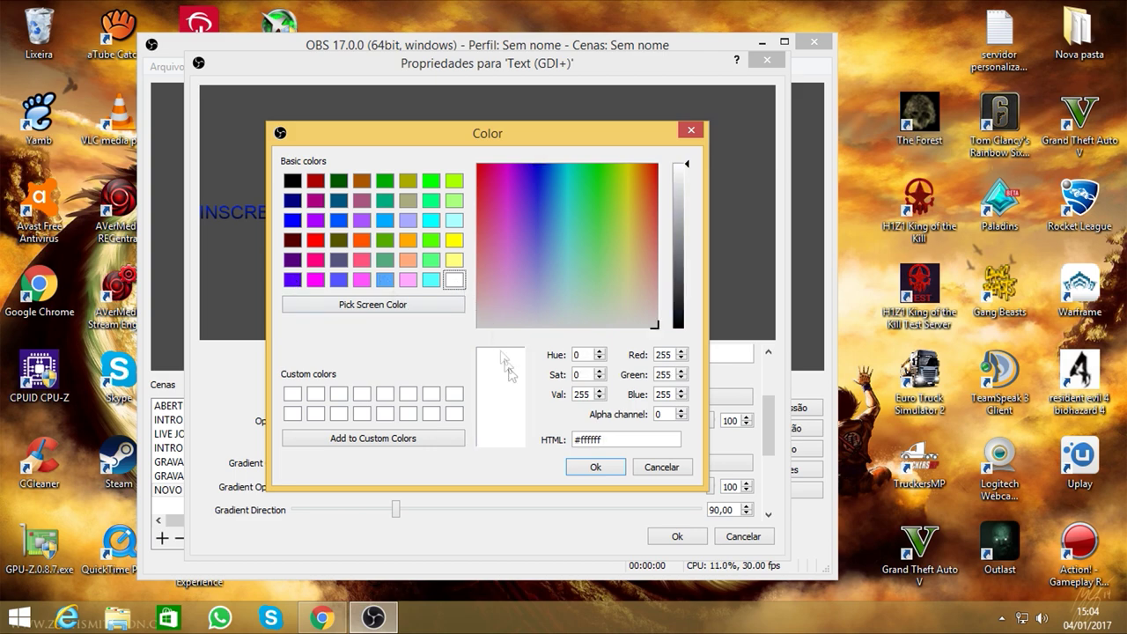
{"action": "left_click", "coordinate": [596, 467]}
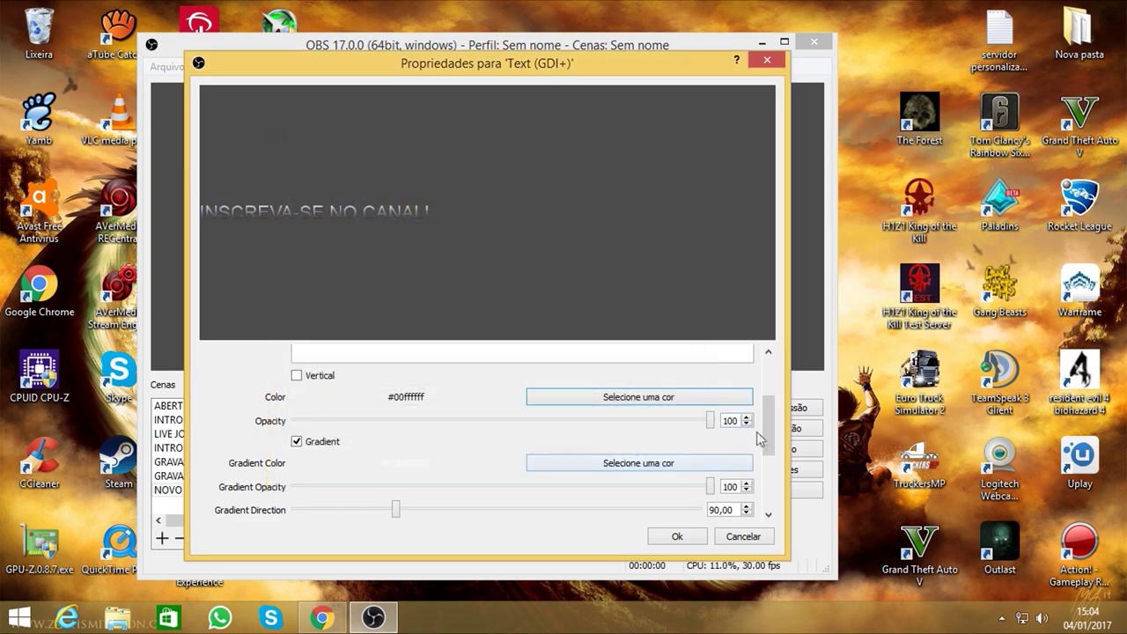
Browse the available fonts and change the text source's font to BadaBoom BB, Normal style, size 36
{"action": "mouse_move", "coordinate": [769, 437]}
{"action": "left_mouse_down"}
{"action": "mouse_move", "coordinate": [775, 468]}
{"action": "mouse_move", "coordinate": [780, 455]}
{"action": "left_mouse_up"}
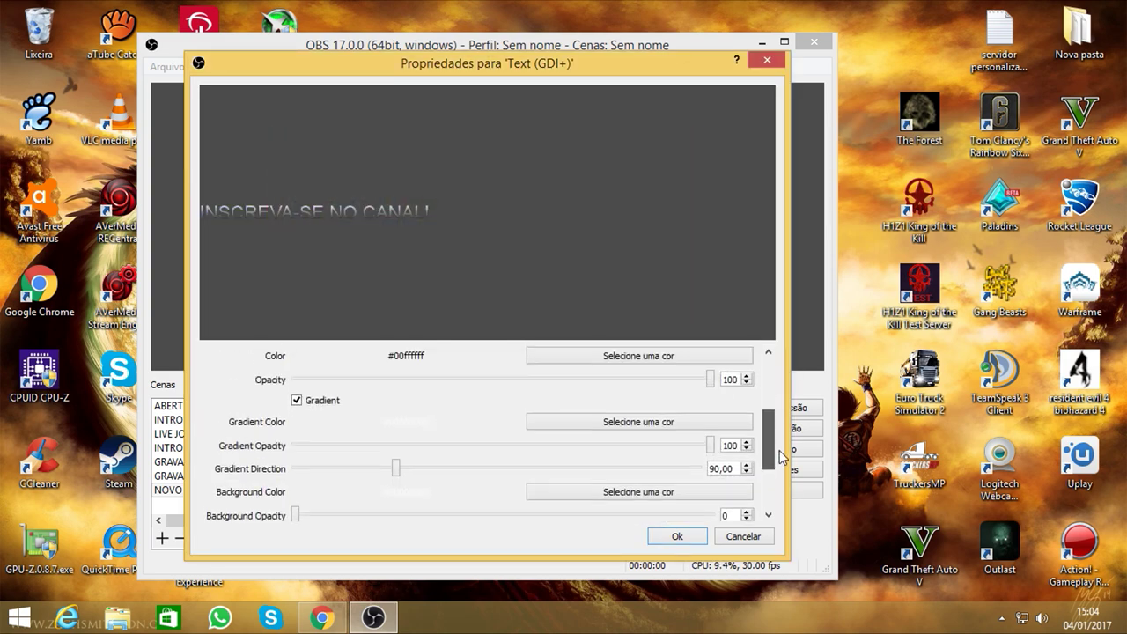
{"action": "scroll", "coordinate": [645, 410], "scroll_direction": "up", "scroll_amount": 5}
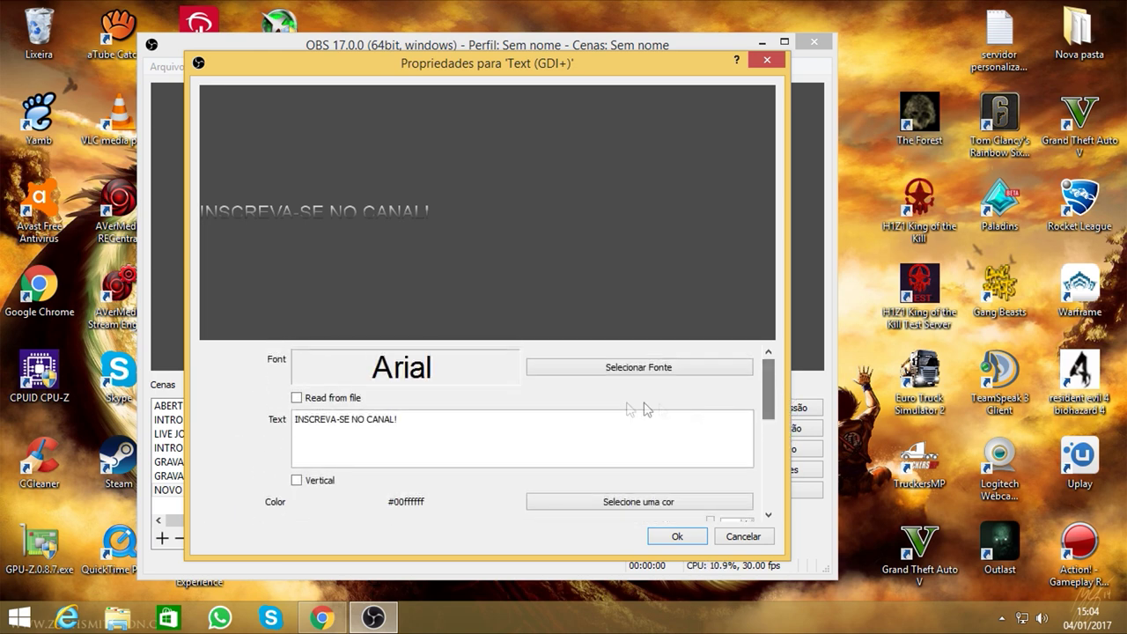
{"action": "left_click", "coordinate": [570, 370]}
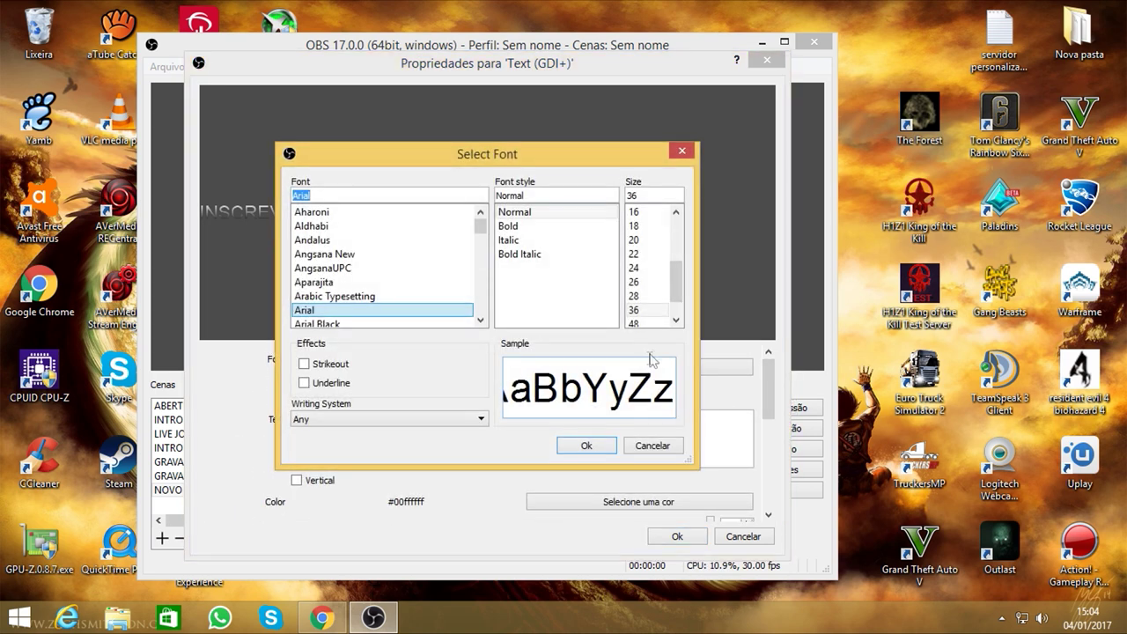
{"action": "scroll", "coordinate": [482, 251], "scroll_direction": "down", "scroll_amount": 7}
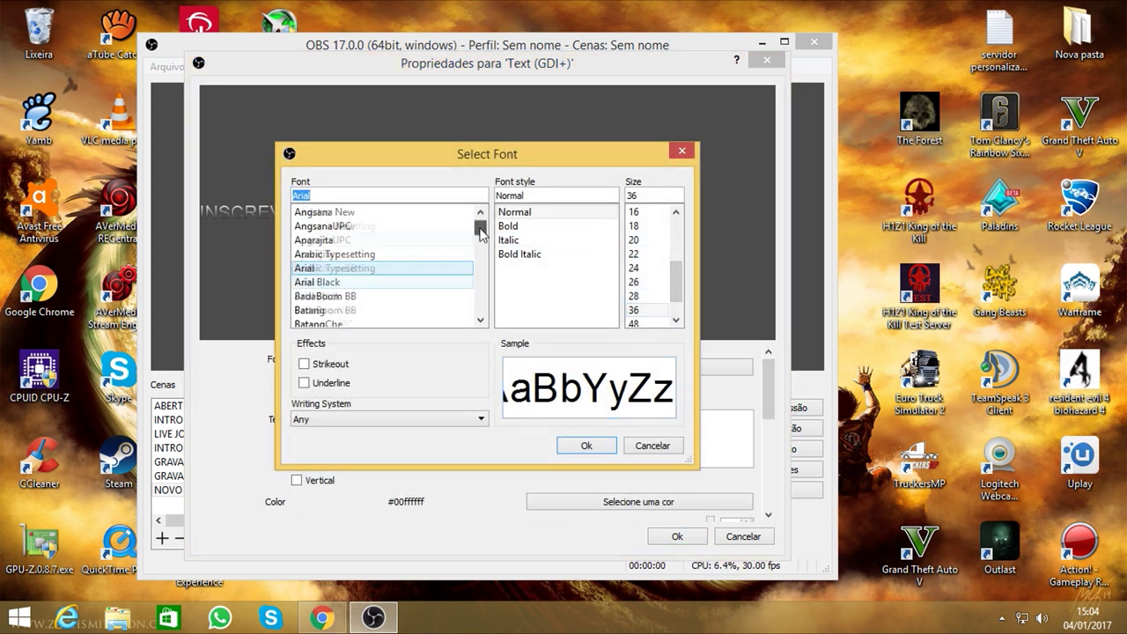
{"action": "left_click", "coordinate": [481, 322]}
{"action": "left_click", "coordinate": [480, 322]}
{"action": "left_click", "coordinate": [481, 322]}
{"action": "left_click", "coordinate": [480, 323]}
{"action": "left_click", "coordinate": [481, 322]}
{"action": "left_click", "coordinate": [481, 322]}
{"action": "left_click", "coordinate": [481, 322]}
{"action": "left_click", "coordinate": [481, 323]}
{"action": "left_click", "coordinate": [480, 322]}
{"action": "left_click", "coordinate": [480, 212]}
{"action": "left_click", "coordinate": [480, 212]}
{"action": "left_click", "coordinate": [480, 213]}
{"action": "left_click", "coordinate": [480, 212]}
{"action": "left_click", "coordinate": [481, 212]}
{"action": "left_click", "coordinate": [481, 212]}
{"action": "left_click", "coordinate": [481, 212]}
{"action": "left_click", "coordinate": [480, 212]}
{"action": "left_click", "coordinate": [480, 212]}
{"action": "left_click", "coordinate": [480, 212]}
{"action": "left_click", "coordinate": [481, 212]}
{"action": "left_click", "coordinate": [481, 212]}
{"action": "left_click", "coordinate": [481, 212]}
{"action": "left_click", "coordinate": [481, 212]}
{"action": "left_click", "coordinate": [481, 212]}
{"action": "left_click", "coordinate": [480, 212]}
{"action": "left_click", "coordinate": [481, 212]}
{"action": "left_click", "coordinate": [480, 212]}
{"action": "left_click", "coordinate": [481, 212]}
{"action": "left_click", "coordinate": [481, 212]}
{"action": "left_click", "coordinate": [481, 212]}
{"action": "left_click", "coordinate": [358, 227]}
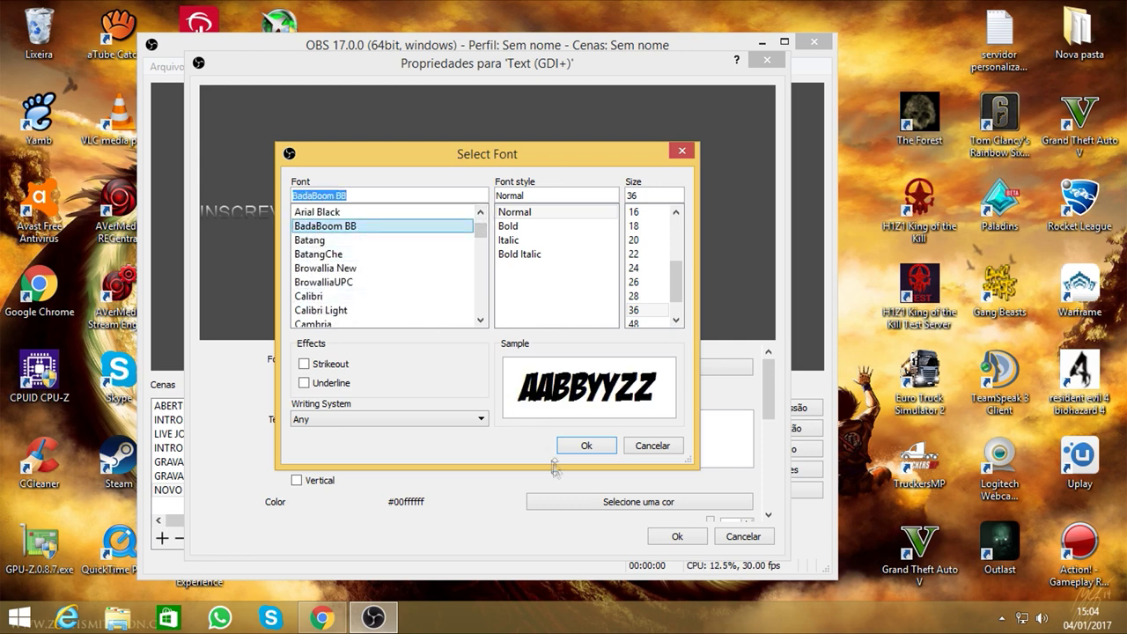
{"action": "left_click", "coordinate": [586, 446]}
Trim the trailing blanks after "INSCREVA-SE NO CANAL!" in the source's text
{"action": "left_click", "coordinate": [435, 424]}
{"action": "key", "text": "BackSpace"}
{"action": "key", "text": "BackSpace"}
{"action": "key", "text": "BackSpace"}
{"action": "key", "text": "BackSpace"}
{"action": "key", "text": "BackSpace"}
{"action": "key", "text": "BackSpace"}
{"action": "key", "text": "BackSpace"}
{"action": "key", "text": "BackSpace"}
{"action": "key", "text": "BackSpace"}
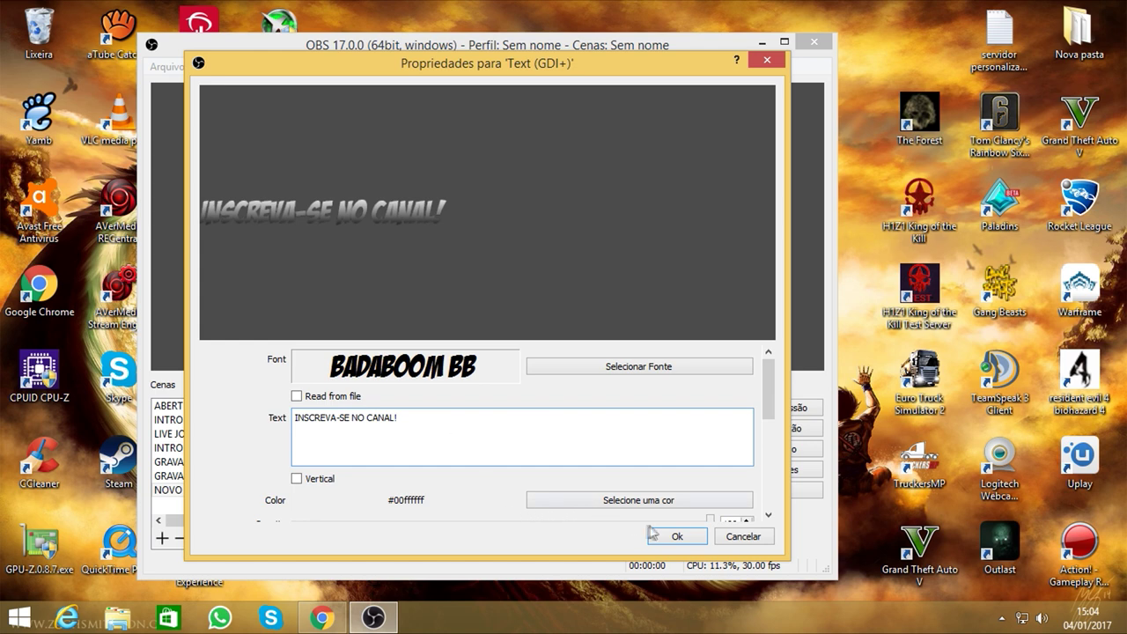
Apply the text properties and place the text along the preview's bottom edge, near the horizontal center
{"action": "left_click", "coordinate": [675, 537]}
{"action": "left_click_drag", "start_coordinate": [515, 321], "coordinate": [610, 332]}
{"action": "left_click_drag", "start_coordinate": [522, 323], "coordinate": [574, 355]}
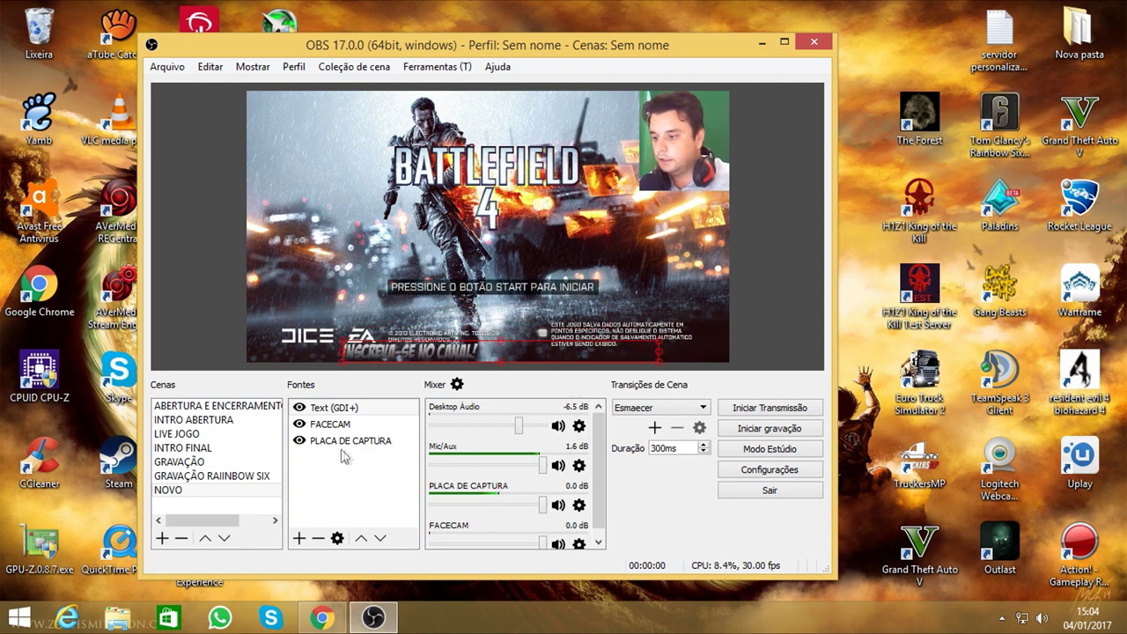
Reopen the Text (GDI+) source's properties and set its gradient direction to 44.40
{"action": "double_click", "coordinate": [340, 409]}
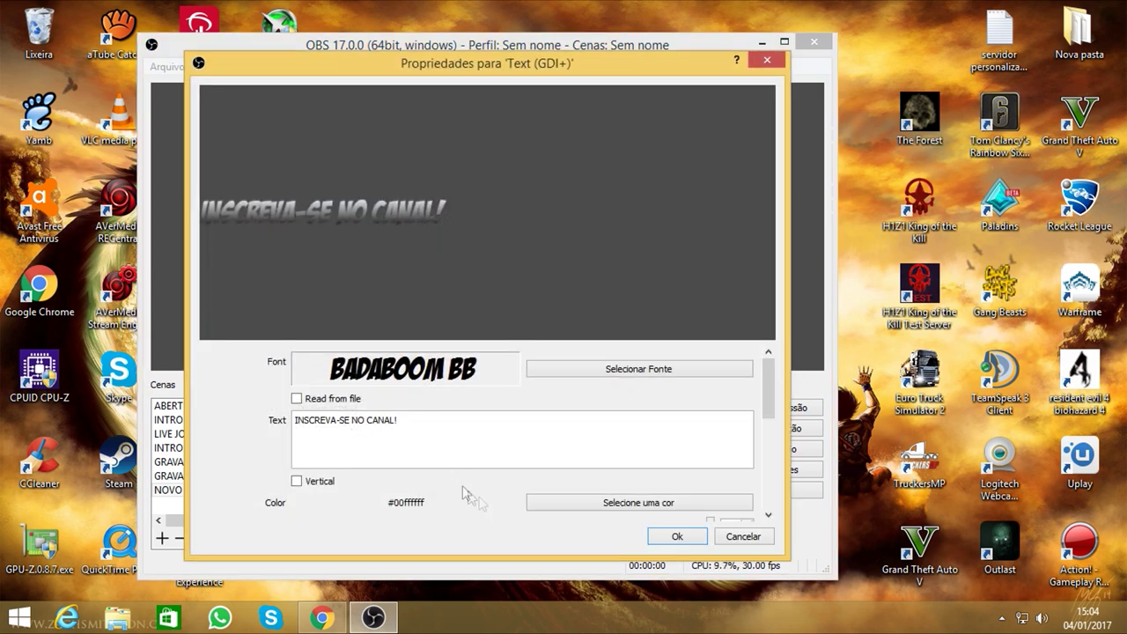
{"action": "left_click_drag", "start_coordinate": [765, 419], "coordinate": [788, 524]}
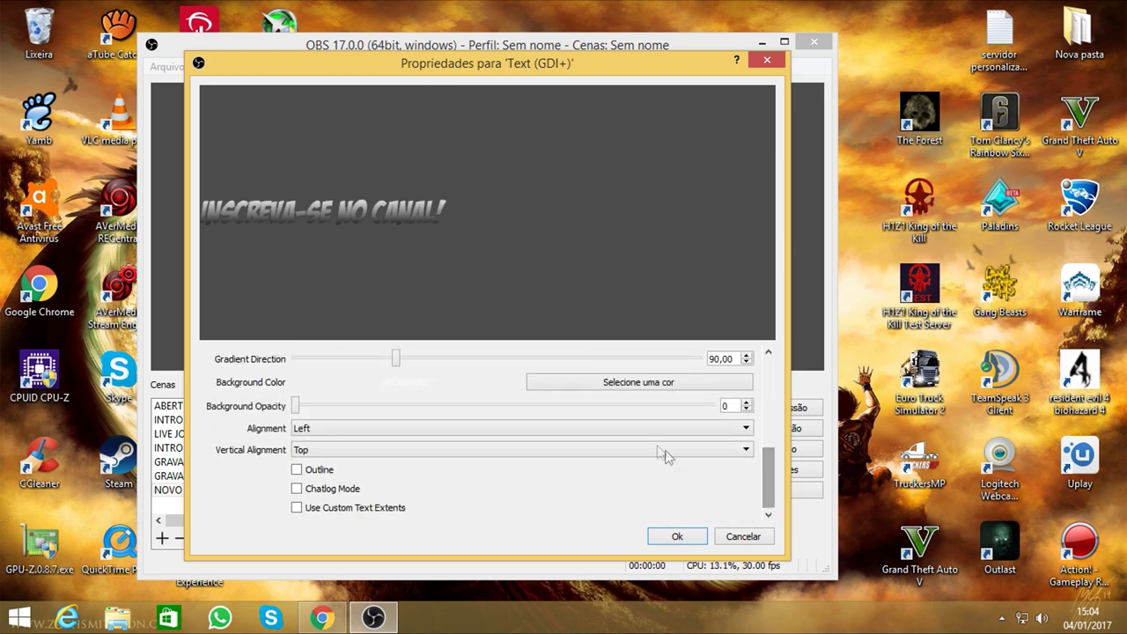
{"action": "left_click_drag", "start_coordinate": [777, 484], "coordinate": [781, 445]}
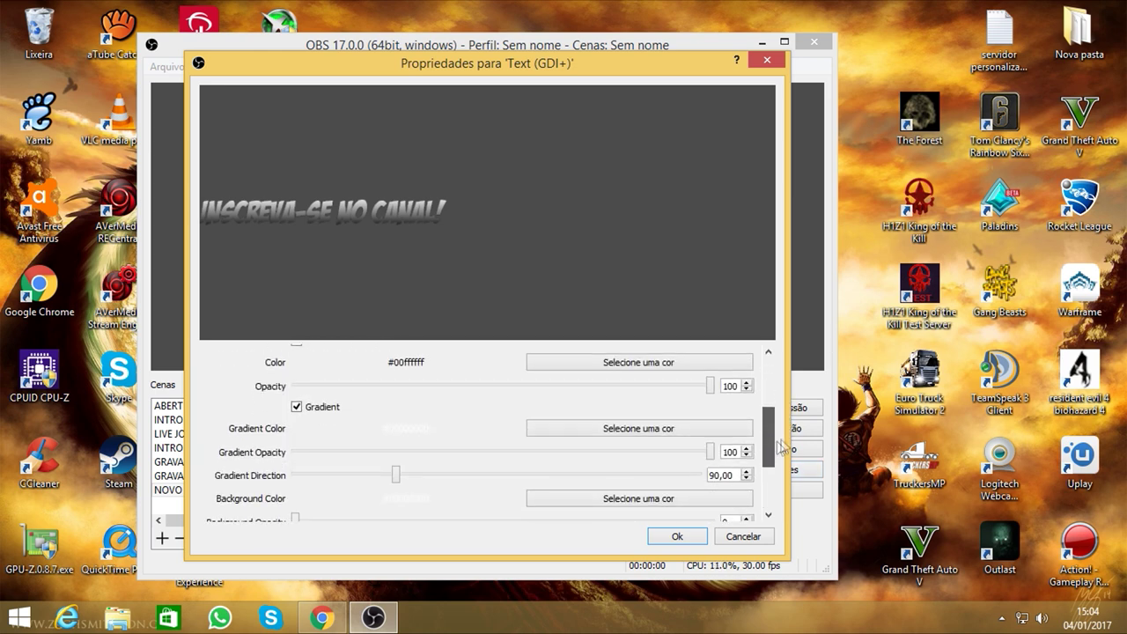
{"action": "left_click_drag", "start_coordinate": [395, 474], "coordinate": [372, 478]}
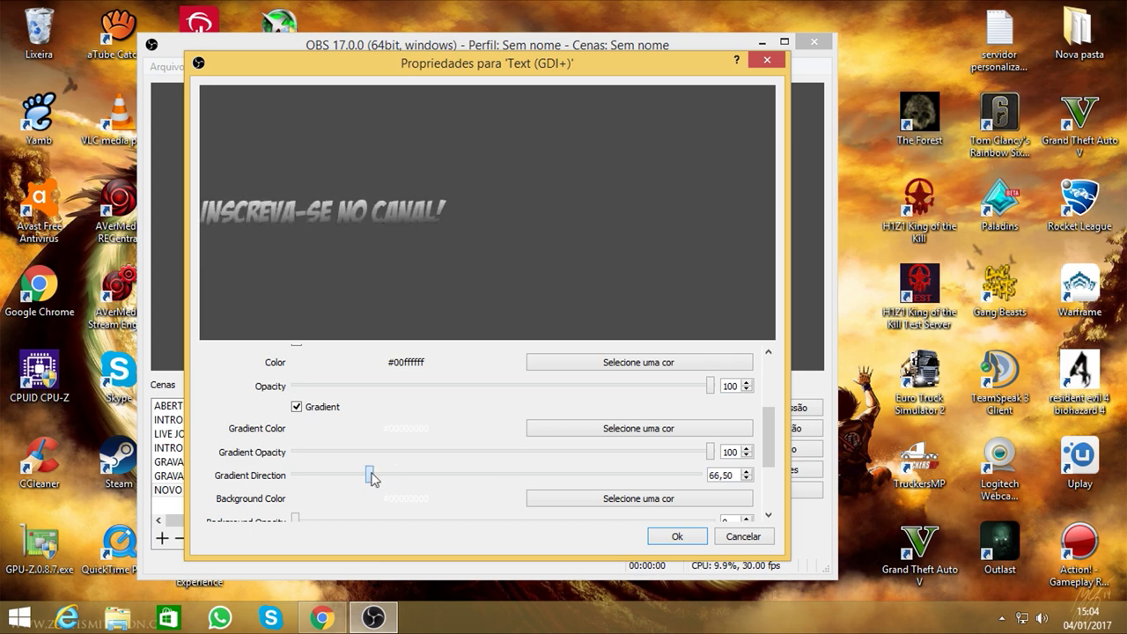
Switch the text's outline on and back off, and apply the source's properties
{"action": "left_click_drag", "start_coordinate": [775, 437], "coordinate": [768, 489]}
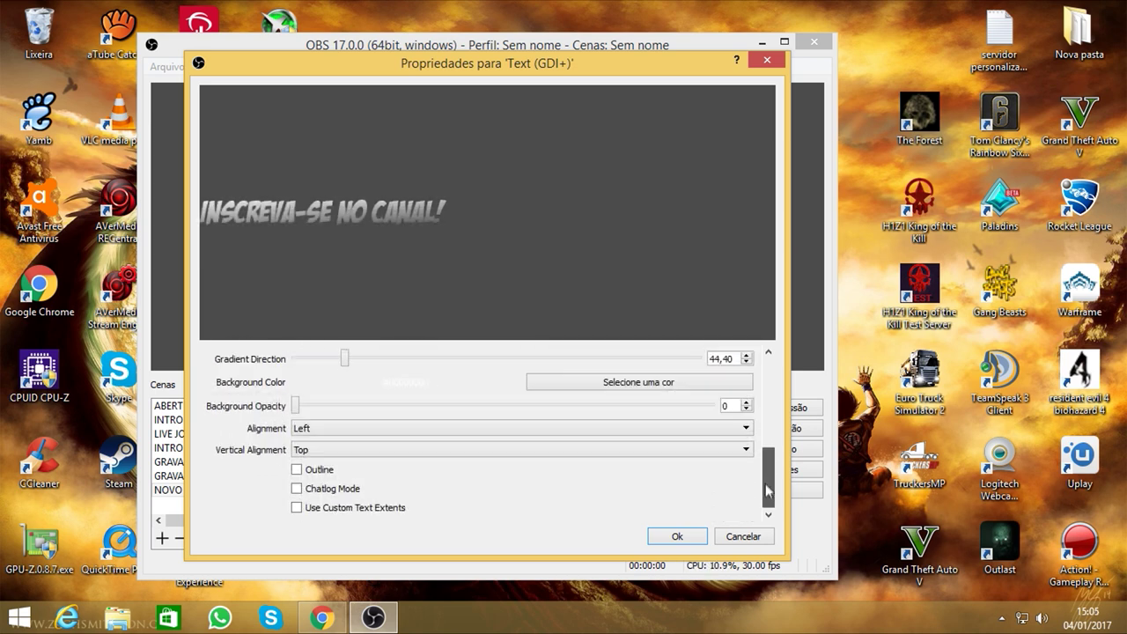
{"action": "left_click", "coordinate": [296, 470]}
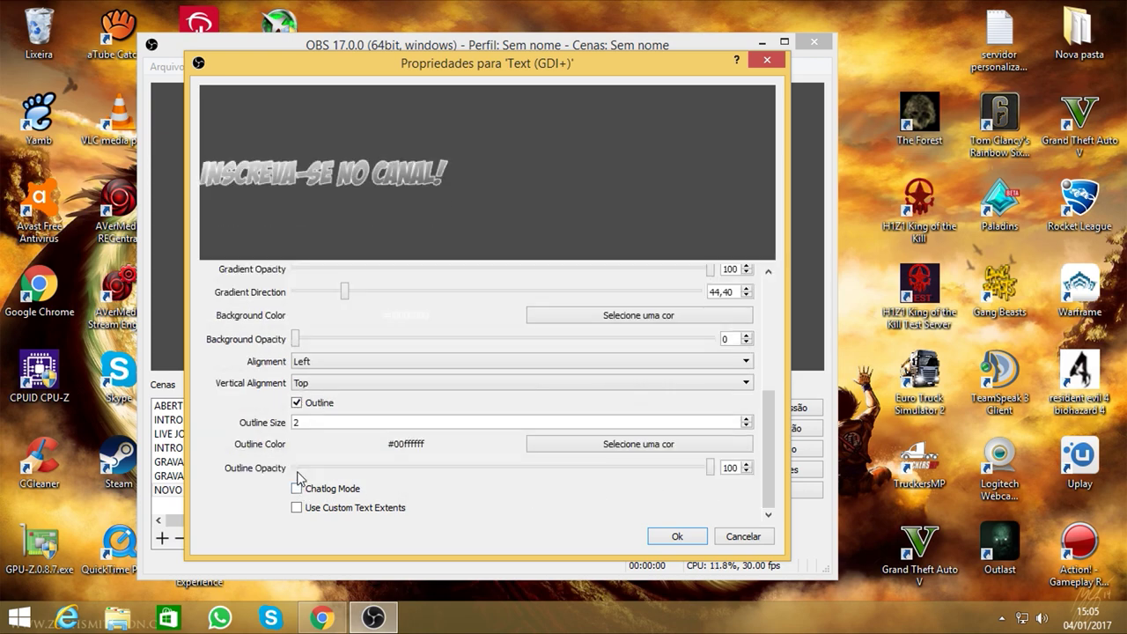
{"action": "mouse_move", "coordinate": [772, 451]}
{"action": "left_mouse_down"}
{"action": "mouse_move", "coordinate": [772, 352]}
{"action": "mouse_move", "coordinate": [771, 447]}
{"action": "left_mouse_up"}
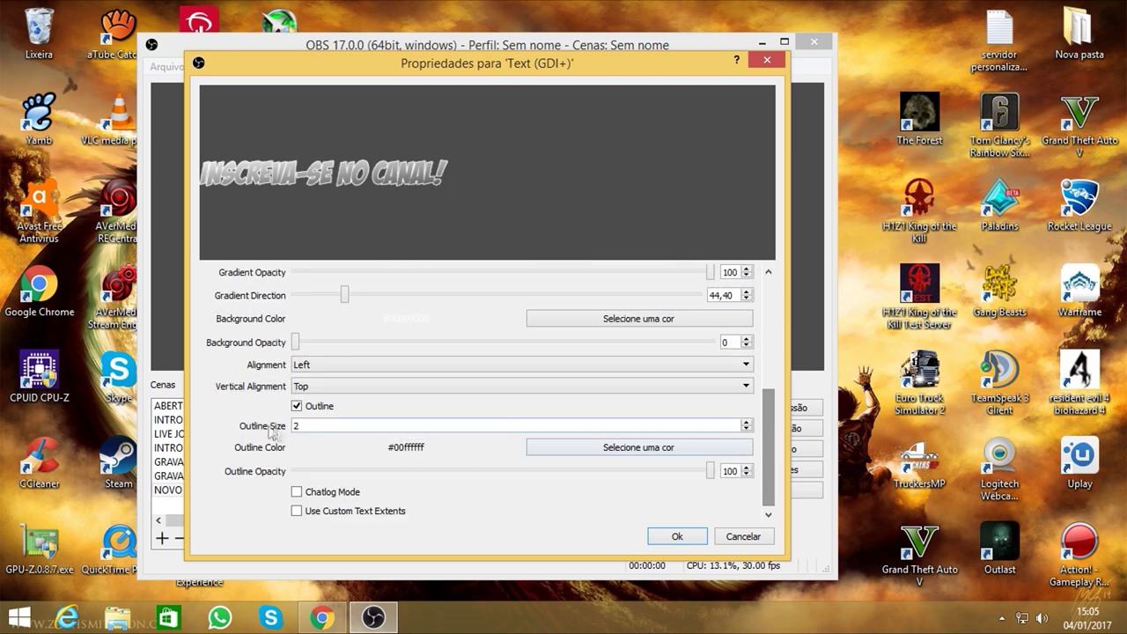
{"action": "left_click", "coordinate": [297, 407]}
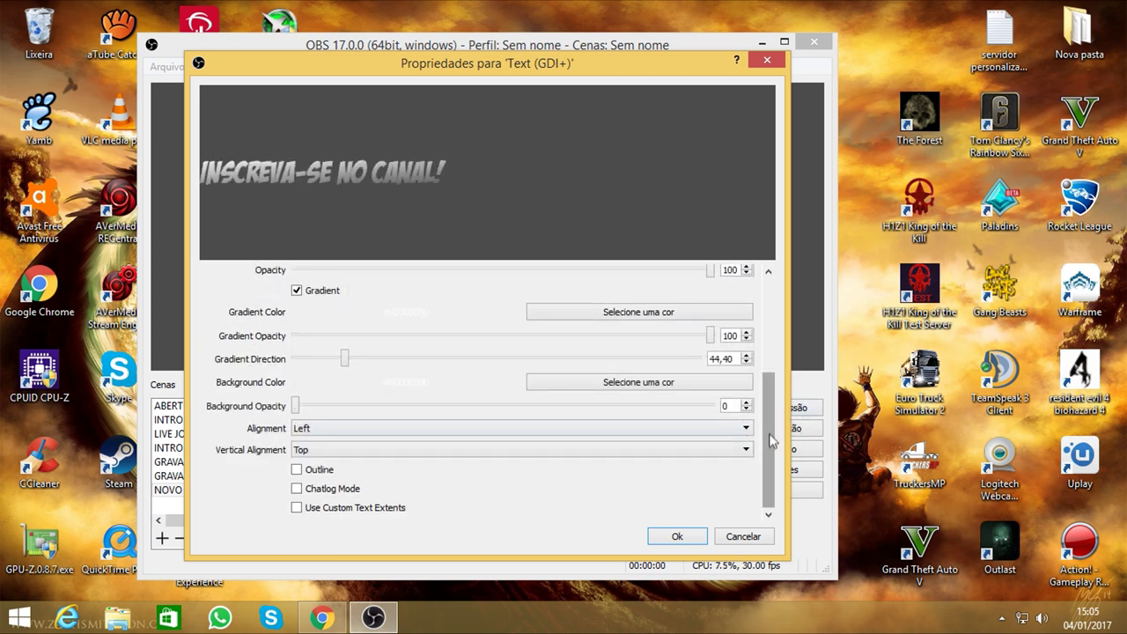
{"action": "mouse_move", "coordinate": [771, 468]}
{"action": "left_mouse_down"}
{"action": "mouse_move", "coordinate": [785, 319]}
{"action": "mouse_move", "coordinate": [789, 475]}
{"action": "left_mouse_up"}
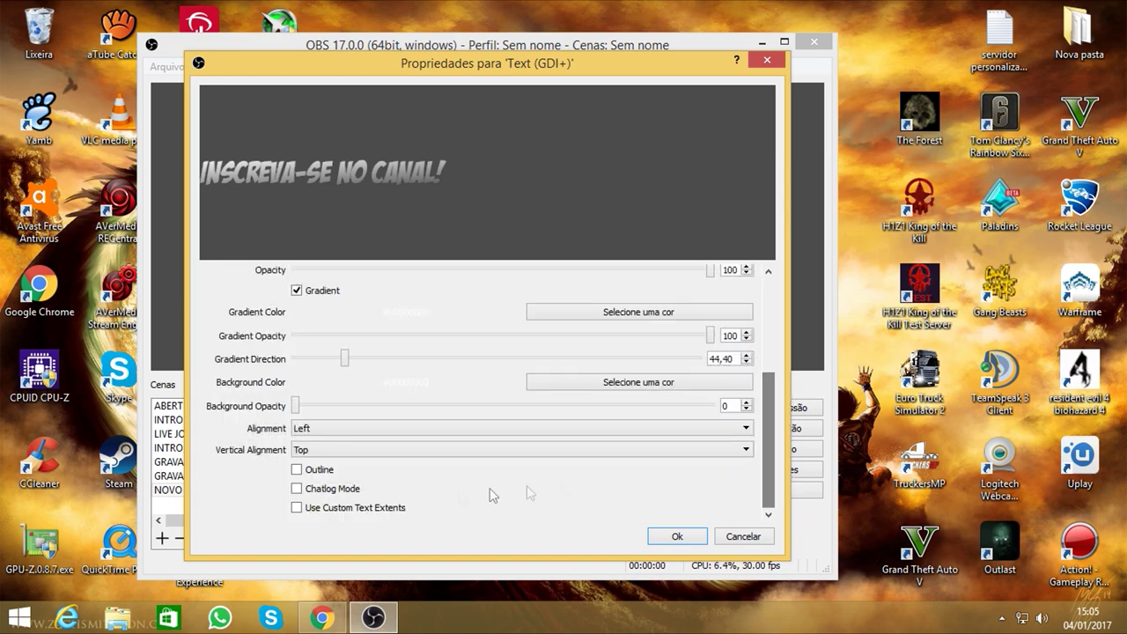
{"action": "left_click", "coordinate": [674, 538]}
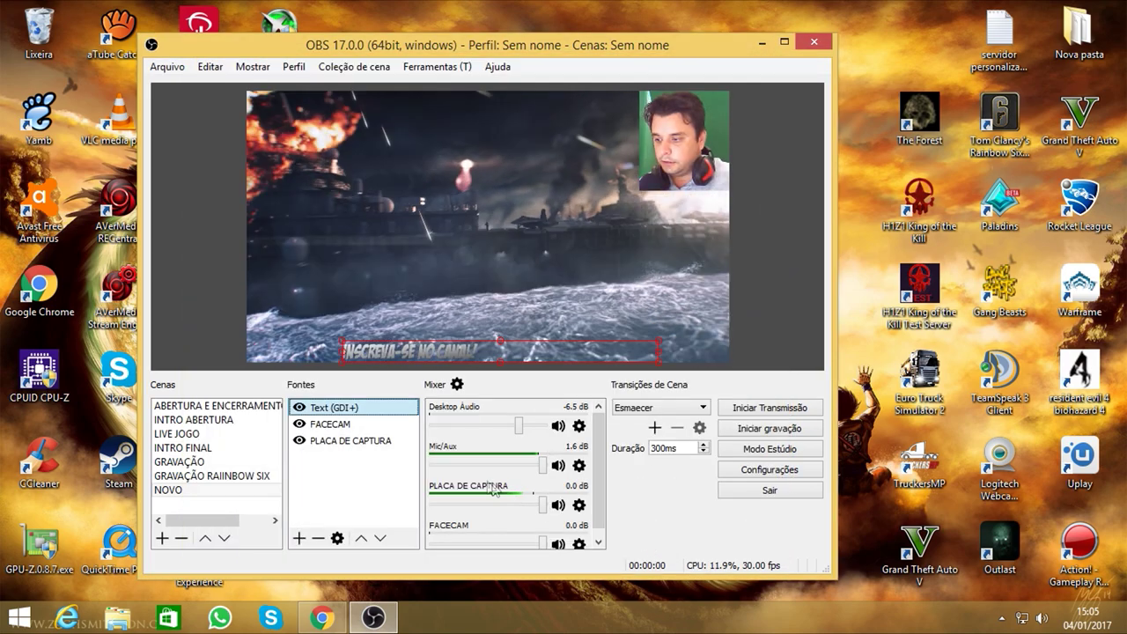
Open the filters of the Text (GDI+) source and add a Rolagem (scroll) effect filter with its default name
{"action": "right_click", "coordinate": [331, 411]}
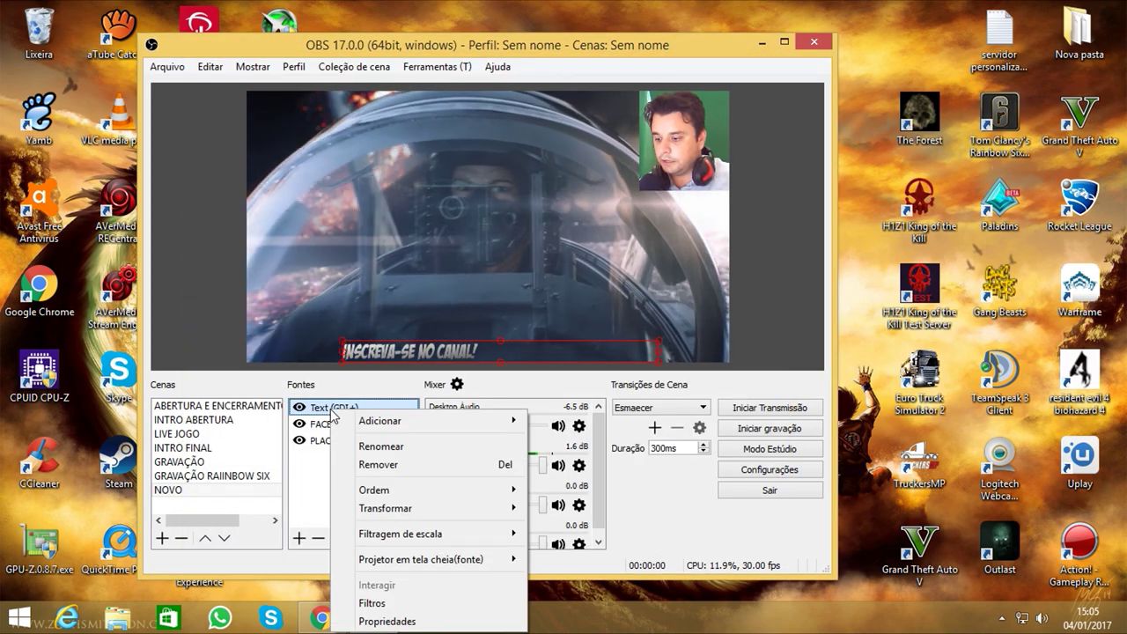
{"action": "left_click", "coordinate": [377, 605]}
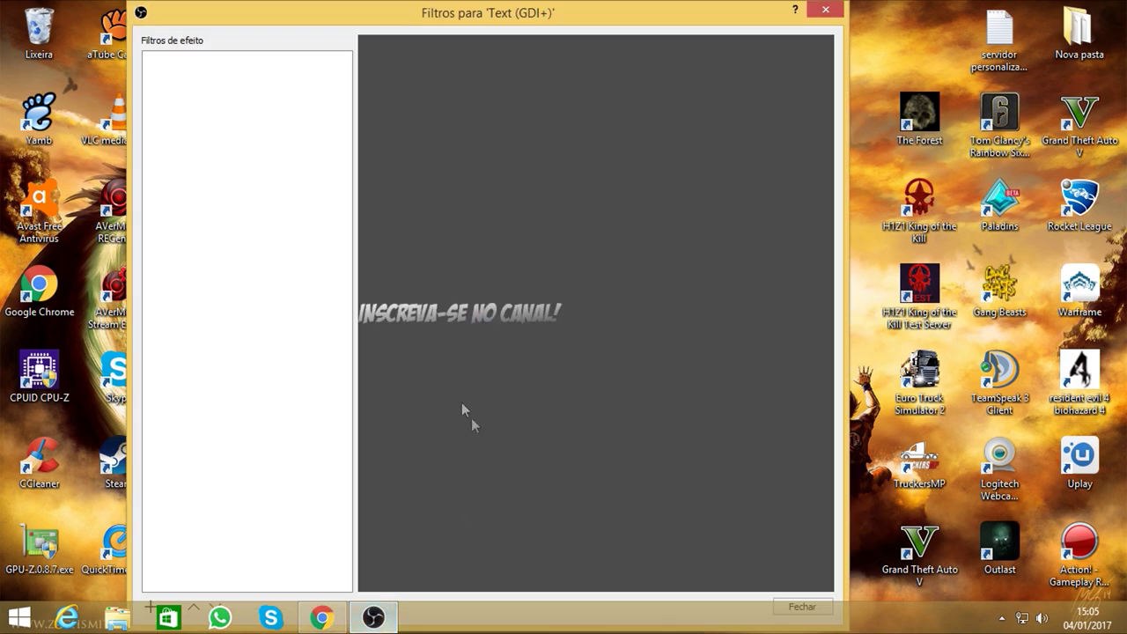
{"action": "left_click", "coordinate": [151, 605]}
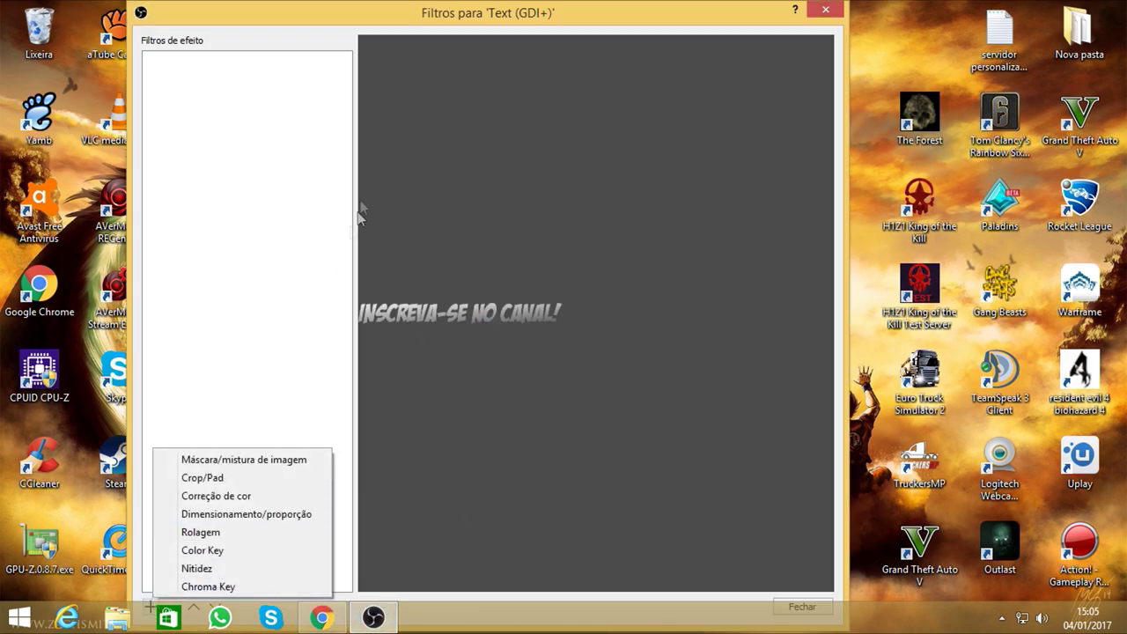
{"action": "left_click", "coordinate": [427, 22]}
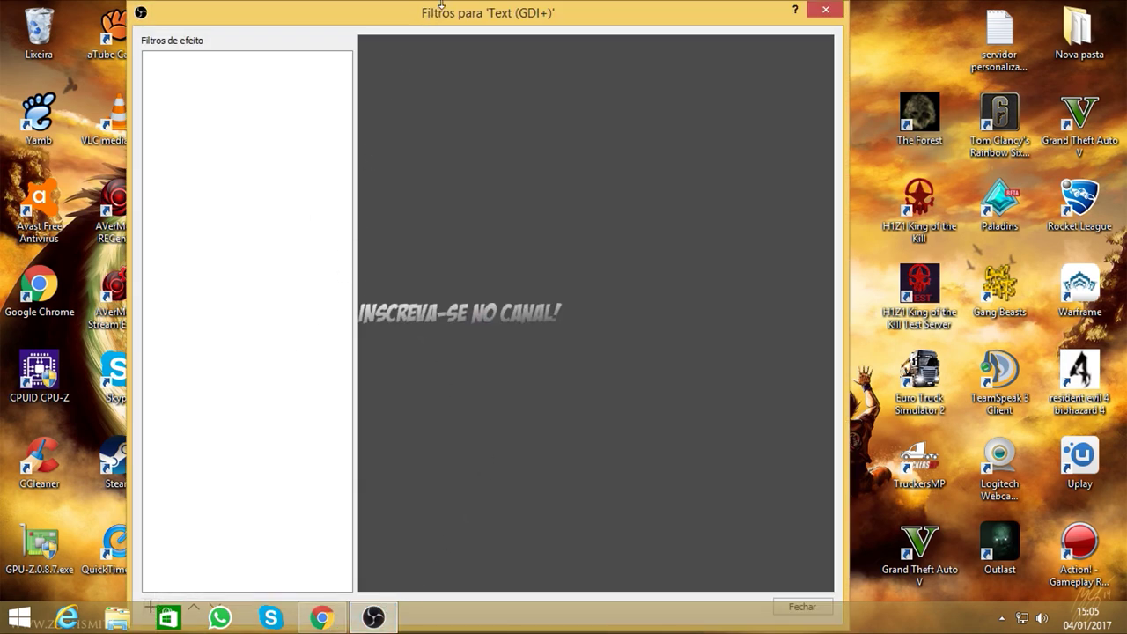
{"action": "left_click", "coordinate": [150, 604]}
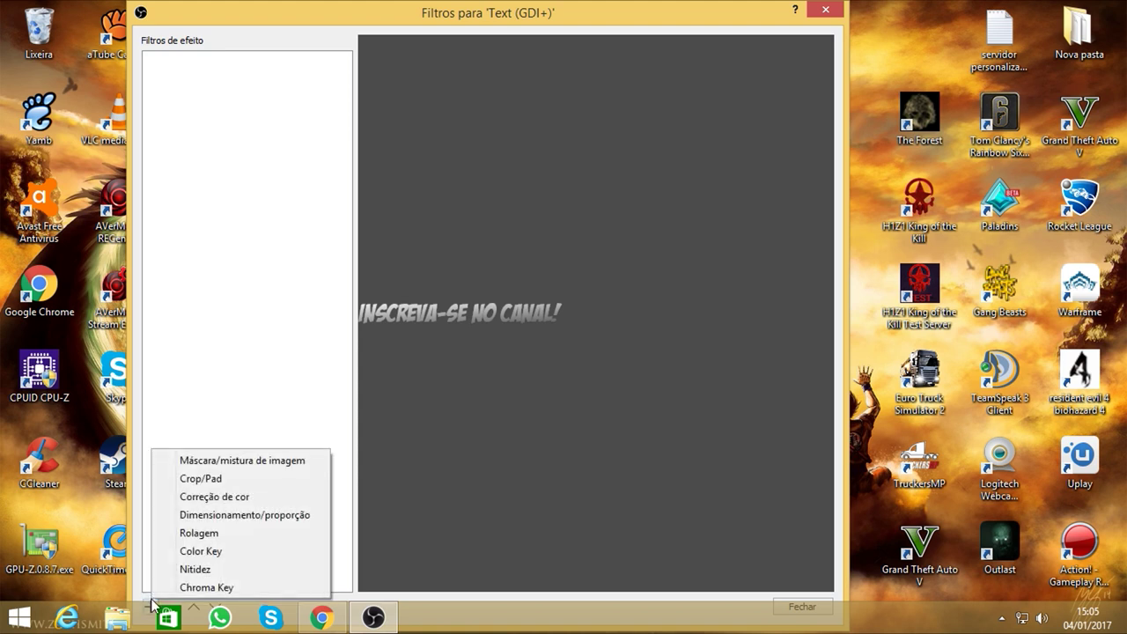
{"action": "left_click", "coordinate": [214, 534]}
{"action": "left_click", "coordinate": [455, 348]}
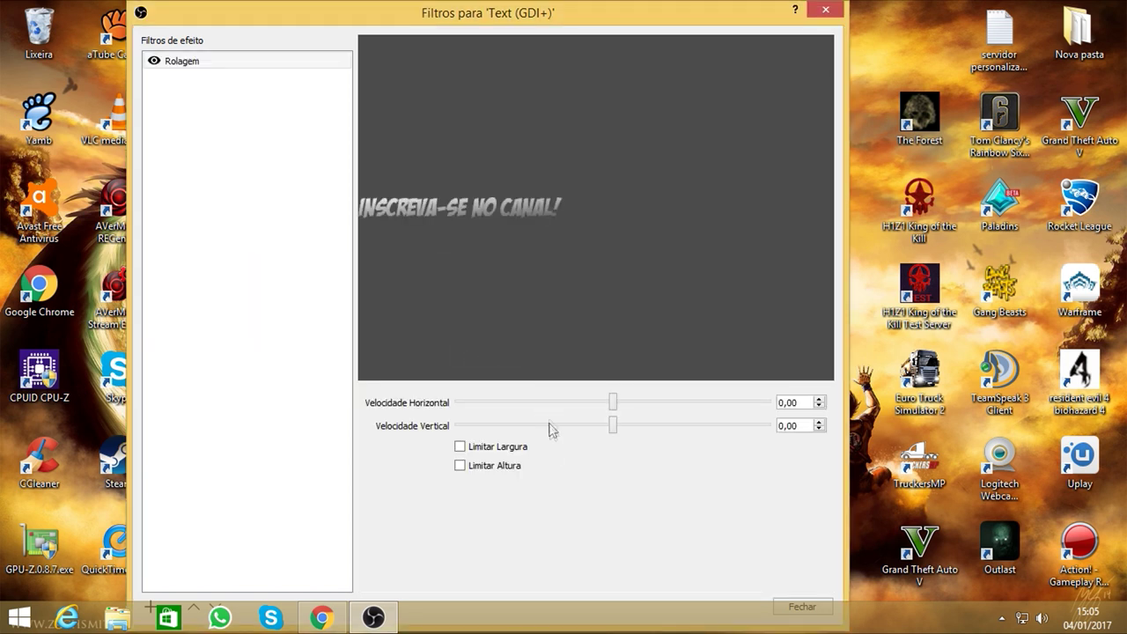
Set the scroll filter's horizontal speed to 55,00, close the filters, and fit the enlarged text across the preview's bottom edge
{"action": "mouse_move", "coordinate": [612, 406]}
{"action": "left_mouse_down"}
{"action": "mouse_move", "coordinate": [601, 403]}
{"action": "mouse_move", "coordinate": [630, 414]}
{"action": "left_mouse_up"}
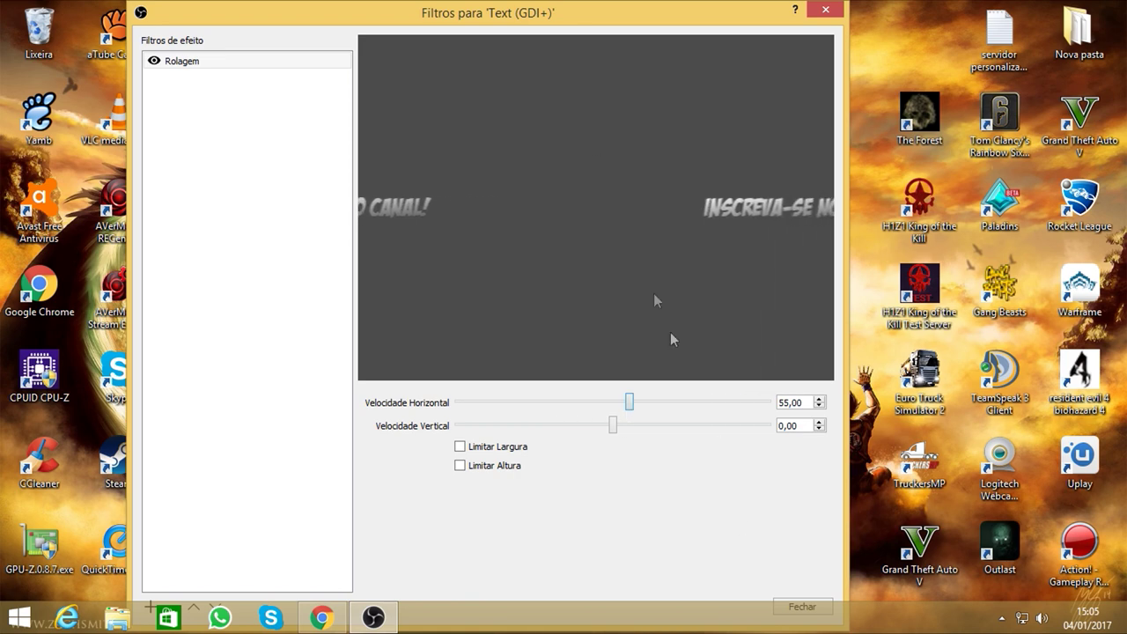
{"action": "mouse_move", "coordinate": [608, 22]}
{"action": "left_mouse_down"}
{"action": "mouse_move", "coordinate": [590, 7]}
{"action": "mouse_move", "coordinate": [590, 23]}
{"action": "left_mouse_up"}
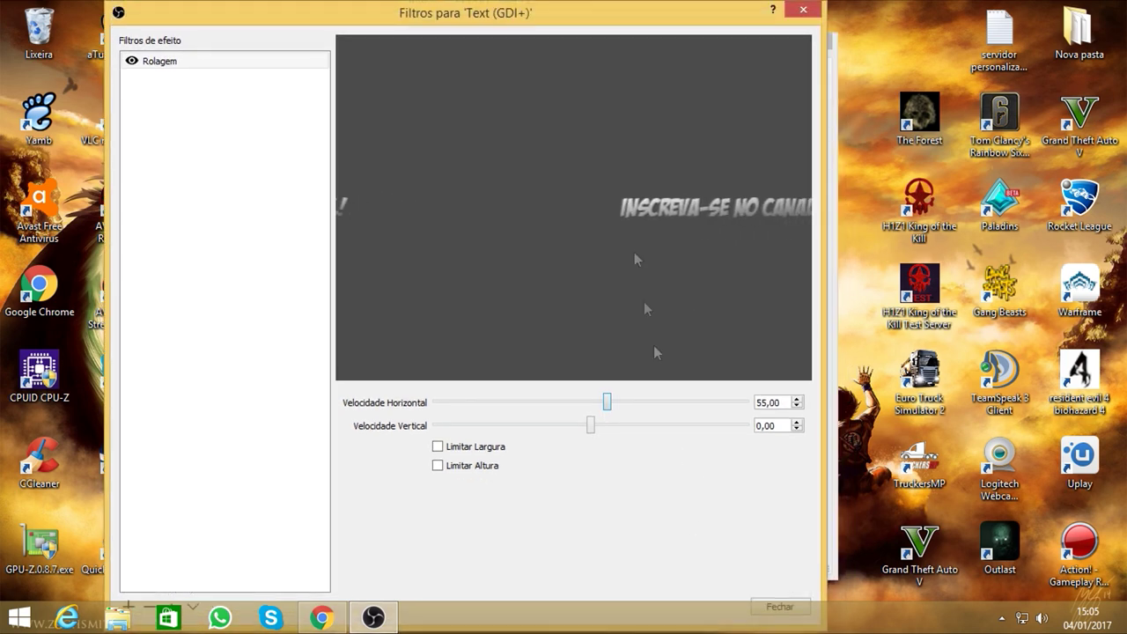
{"action": "left_click", "coordinate": [772, 602]}
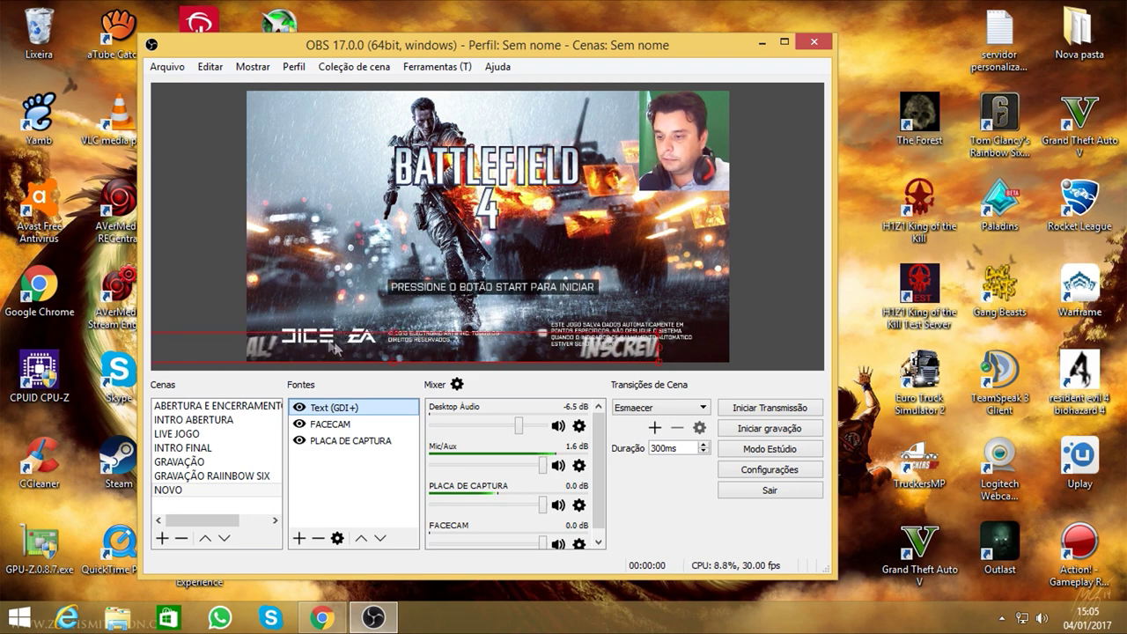
{"action": "left_click_drag", "start_coordinate": [521, 361], "coordinate": [496, 360]}
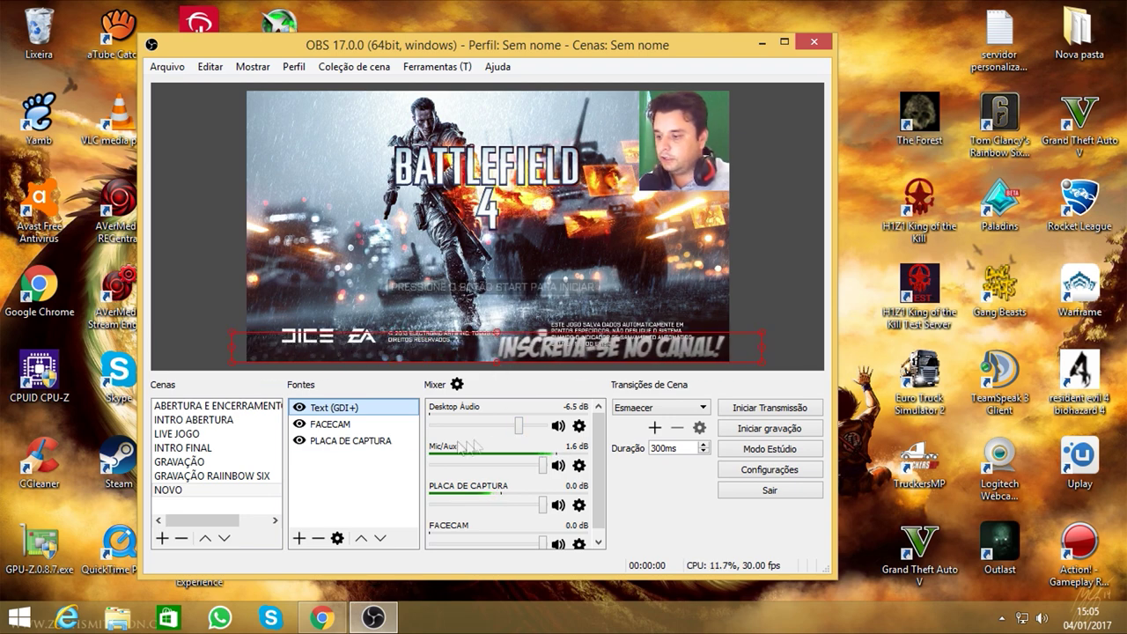
Reopen the text's filters, set the scroll's horizontal speed to 36,00 and vertical speed to 0,00, and test its visibility toggle before closing
{"action": "right_click", "coordinate": [324, 411]}
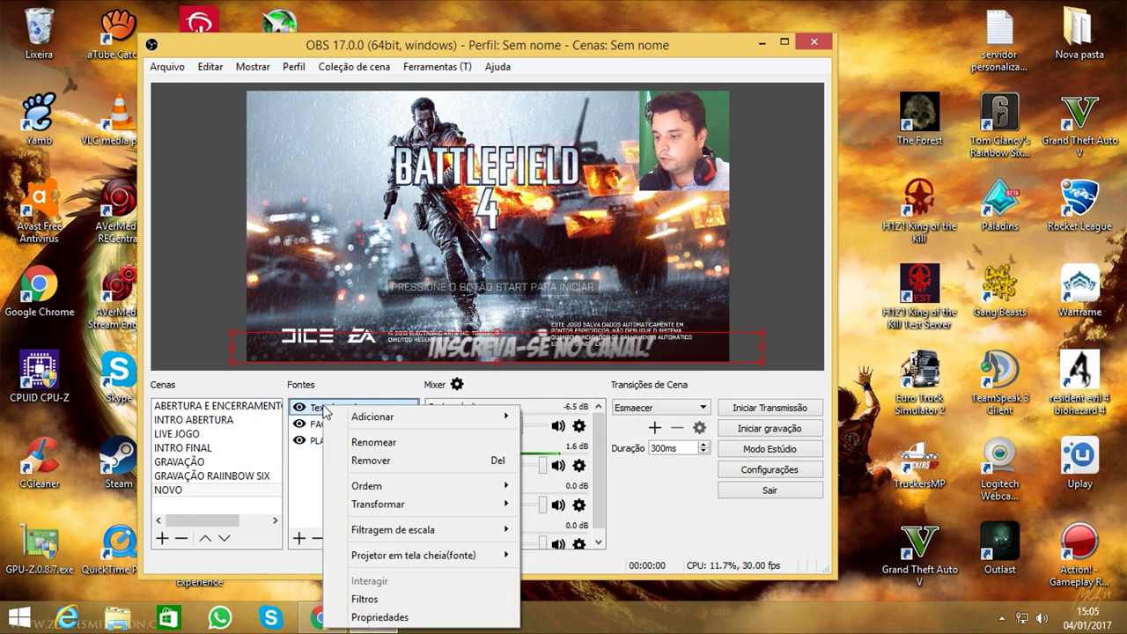
{"action": "left_click", "coordinate": [371, 596]}
{"action": "left_click_drag", "start_coordinate": [626, 405], "coordinate": [615, 432]}
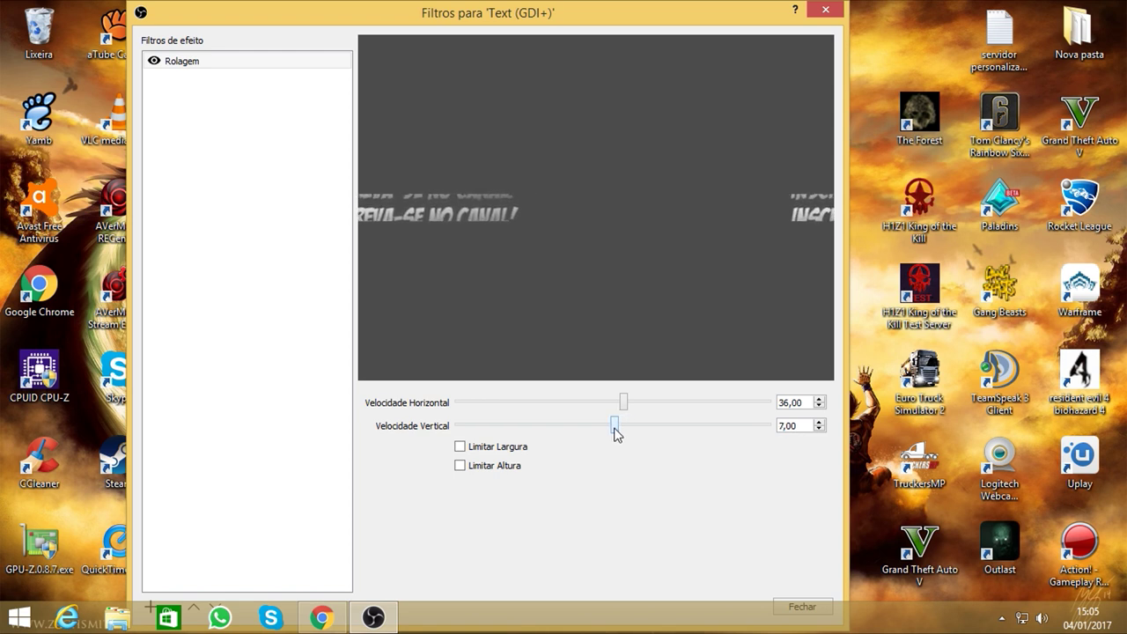
{"action": "left_click_drag", "start_coordinate": [797, 428], "coordinate": [778, 429]}
{"action": "type", "text": "0,00"}
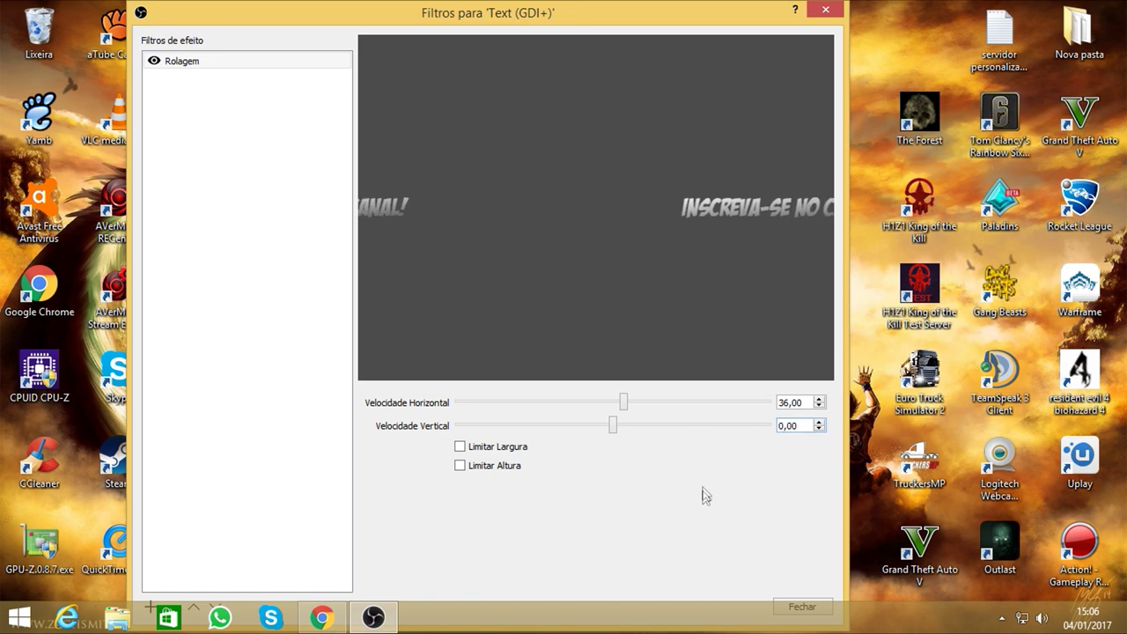
{"action": "left_click", "coordinate": [155, 60]}
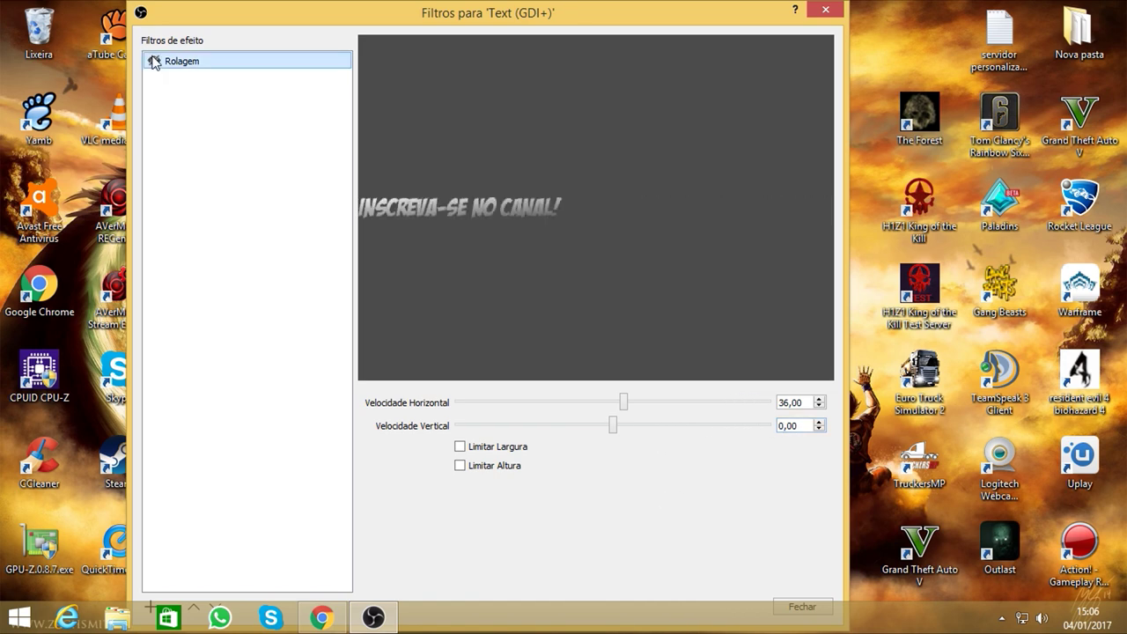
{"action": "left_click", "coordinate": [825, 9]}
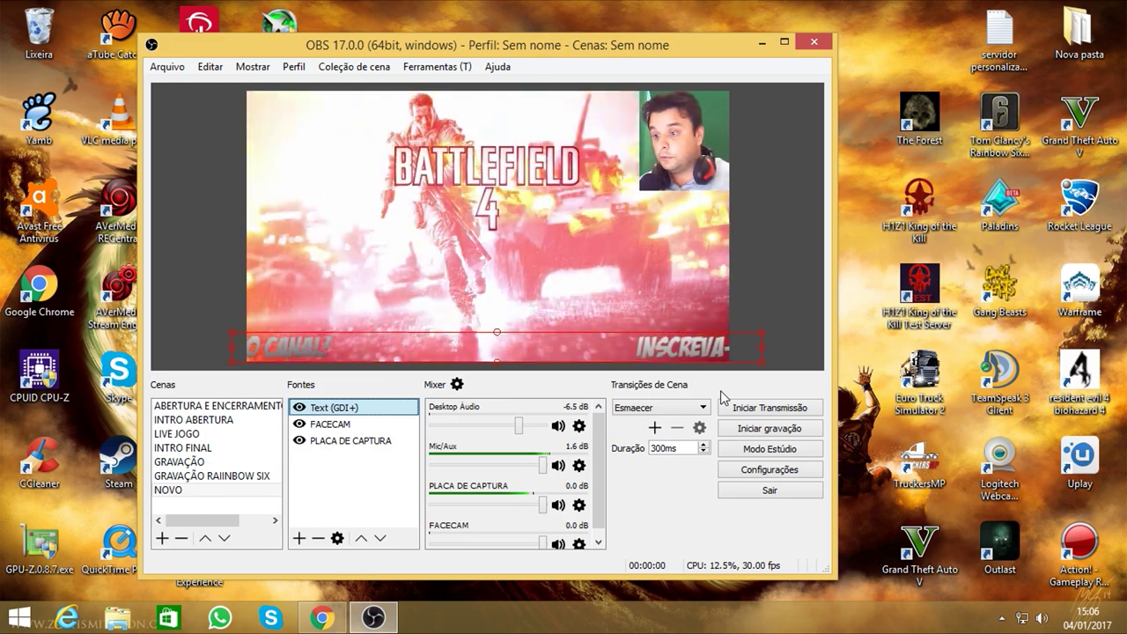
Open the program settings and review the general options and the streaming service, server and key fields
{"action": "left_click", "coordinate": [181, 68]}
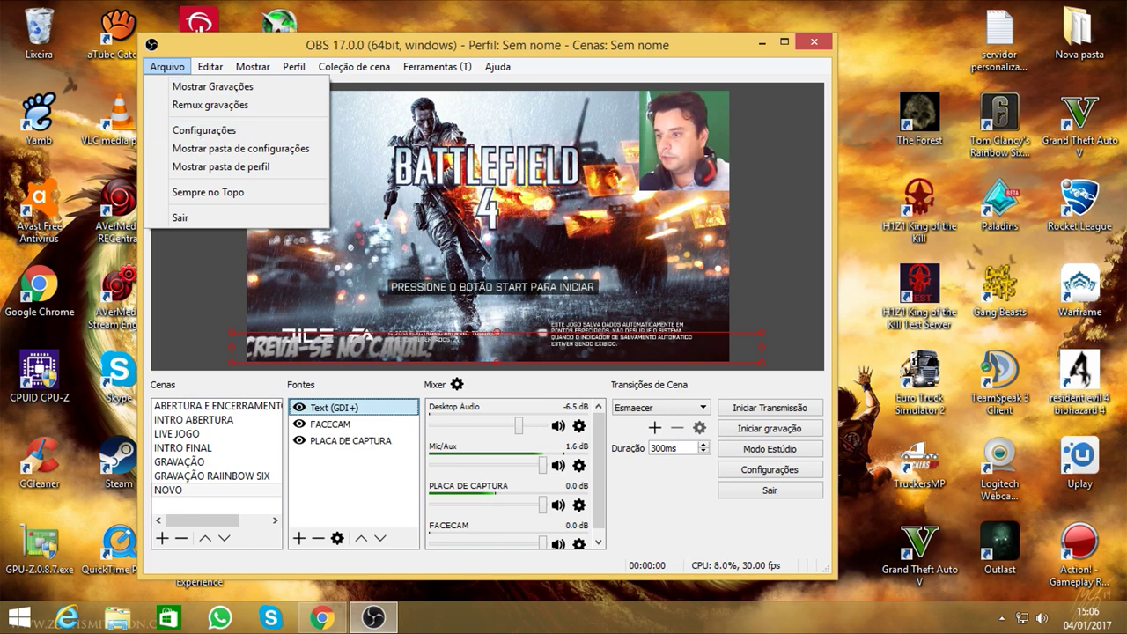
{"action": "left_click", "coordinate": [533, 67]}
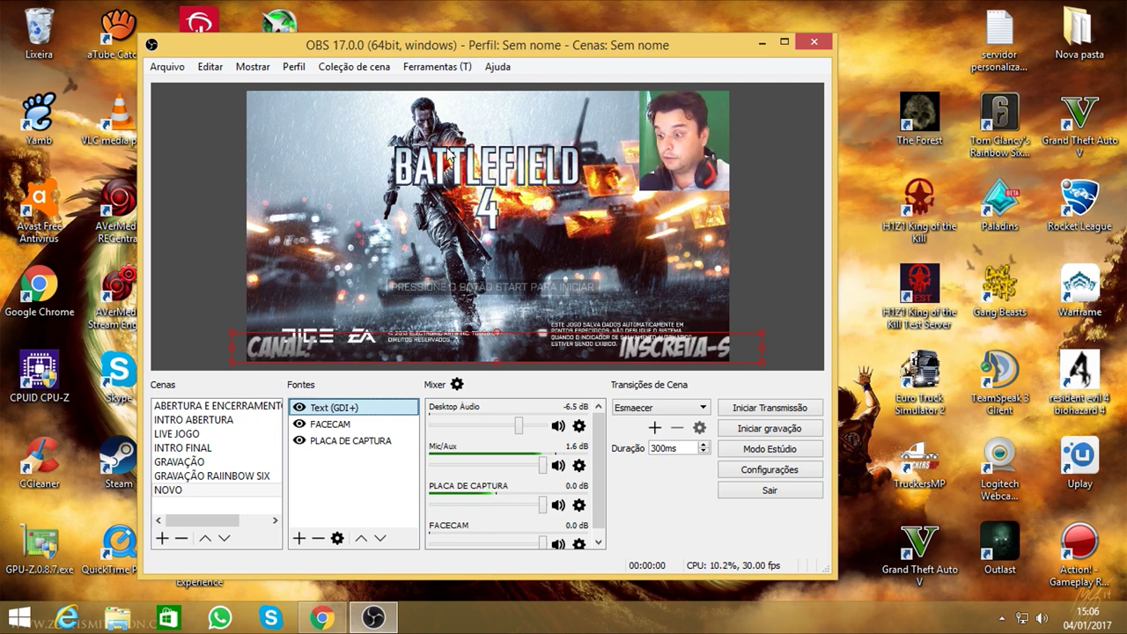
{"action": "left_click", "coordinate": [165, 69]}
{"action": "left_click", "coordinate": [193, 129]}
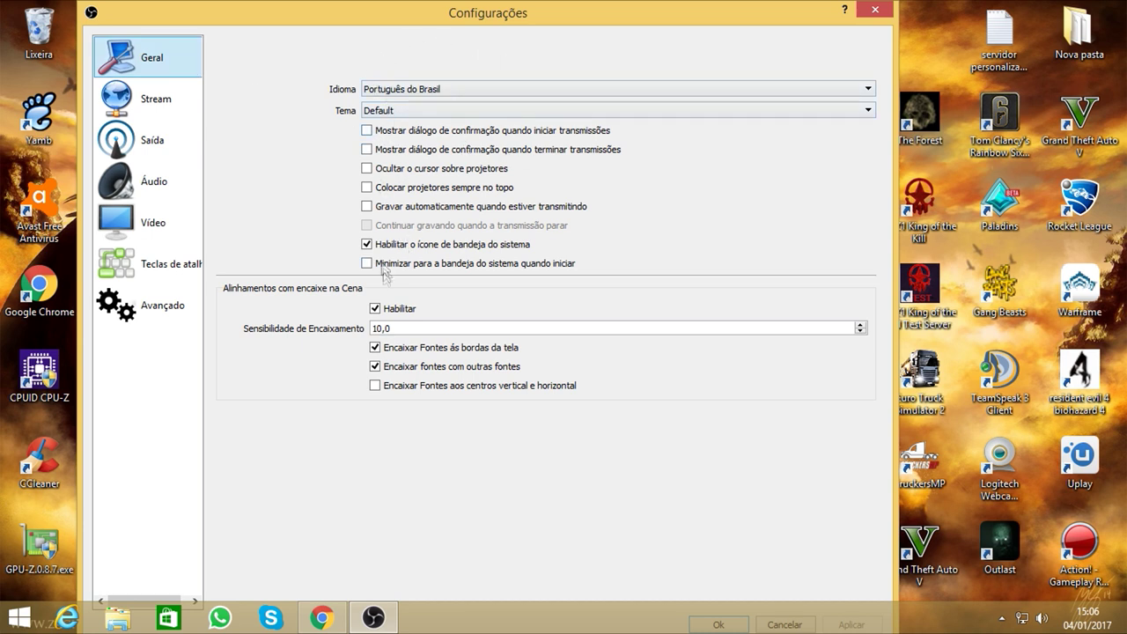
{"action": "left_click", "coordinate": [145, 102]}
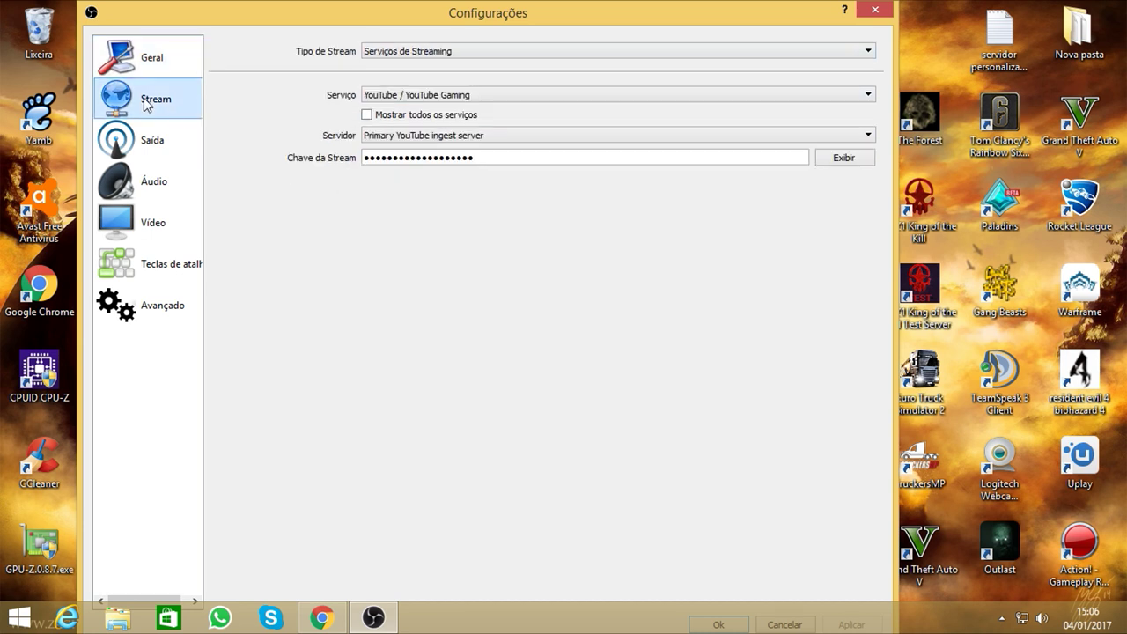
In the output settings, set the recording quality to "Alta qualidade, tamanho médio"
{"action": "left_click", "coordinate": [150, 143]}
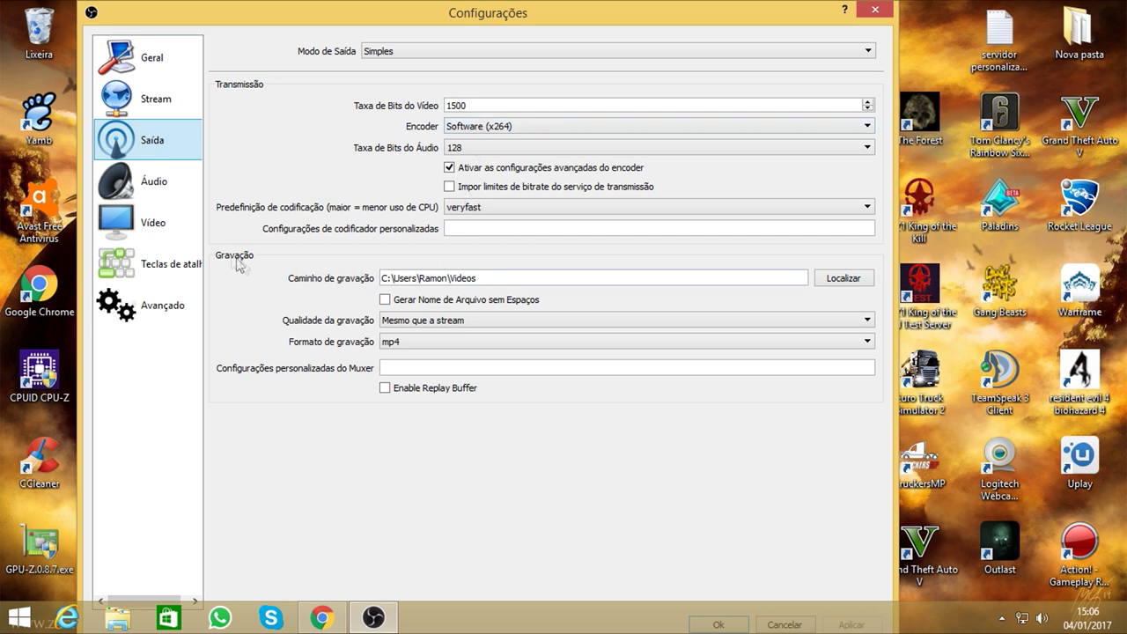
{"action": "left_click", "coordinate": [411, 322]}
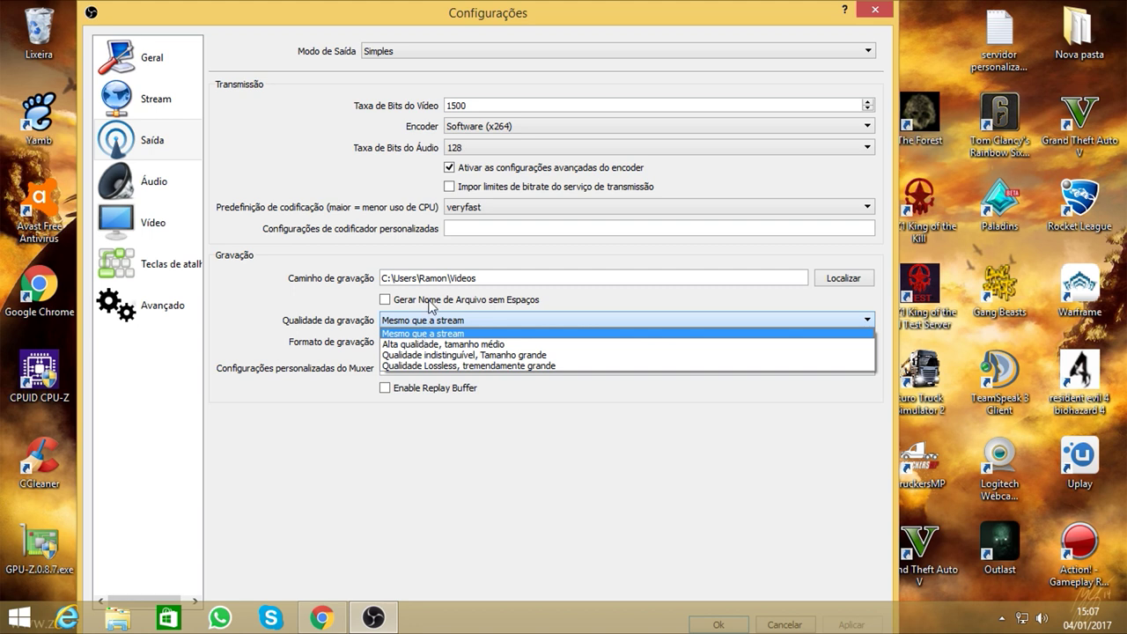
{"action": "left_click", "coordinate": [476, 106]}
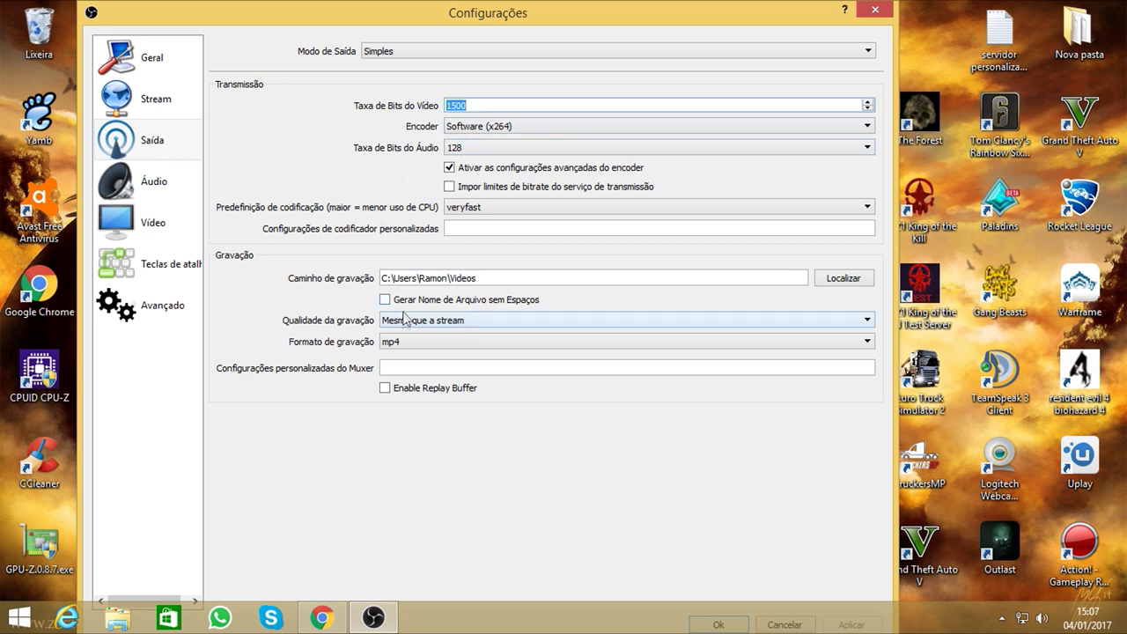
{"action": "left_click", "coordinate": [405, 320]}
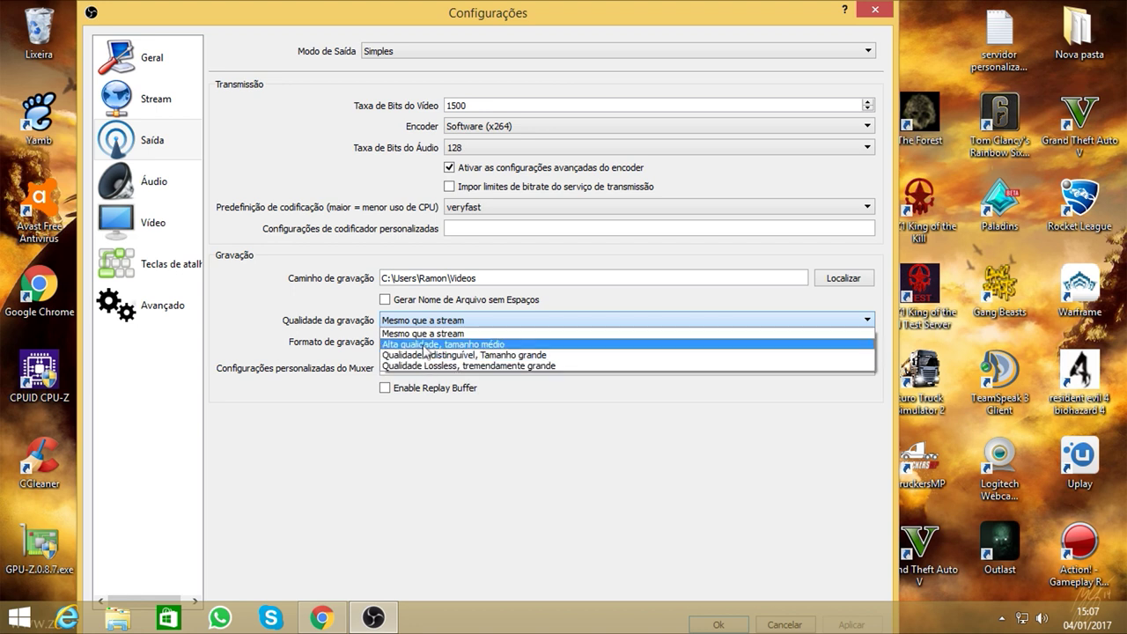
{"action": "left_click", "coordinate": [422, 345]}
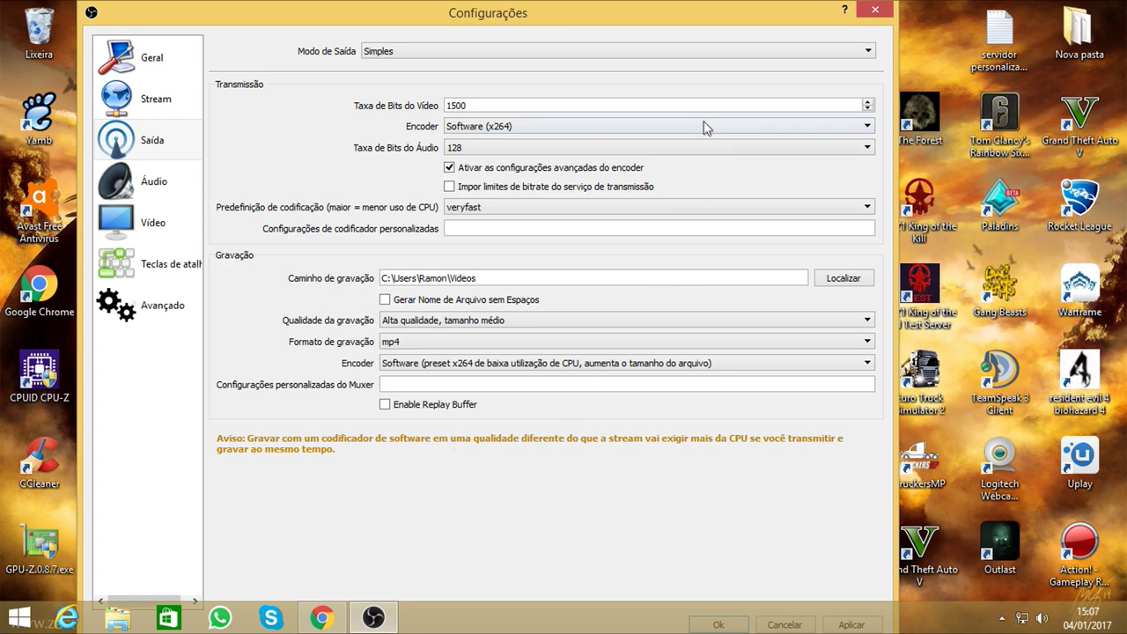
Bring the whole settings window into view, check the recording format and encoder choices, and apply the output settings
{"action": "double_click", "coordinate": [546, 6]}
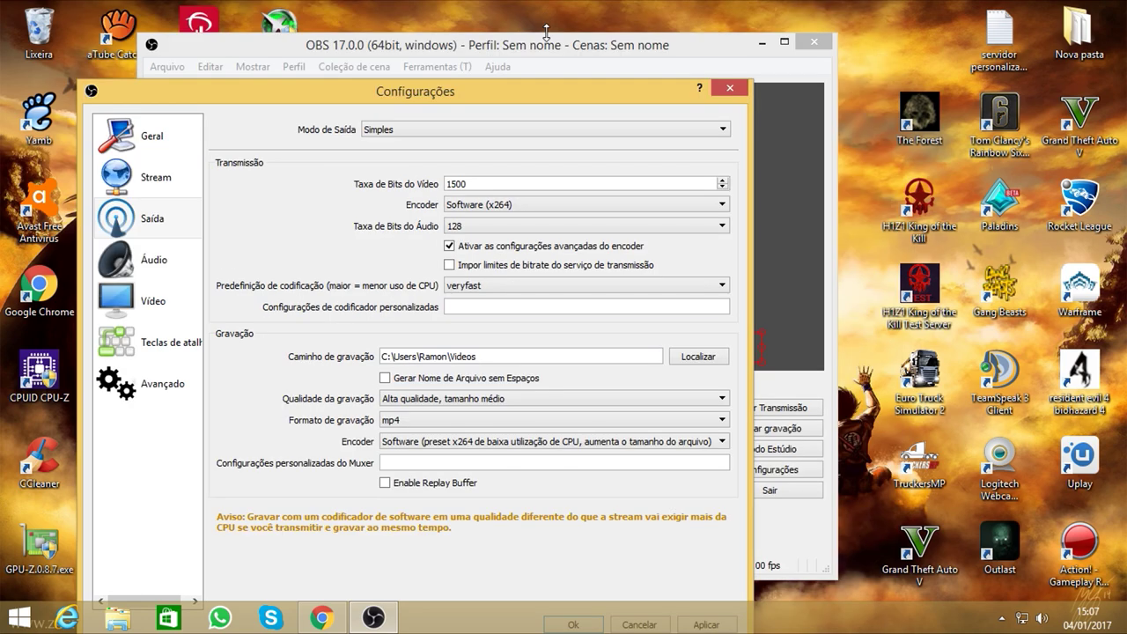
{"action": "left_click_drag", "start_coordinate": [531, 80], "coordinate": [564, 40]}
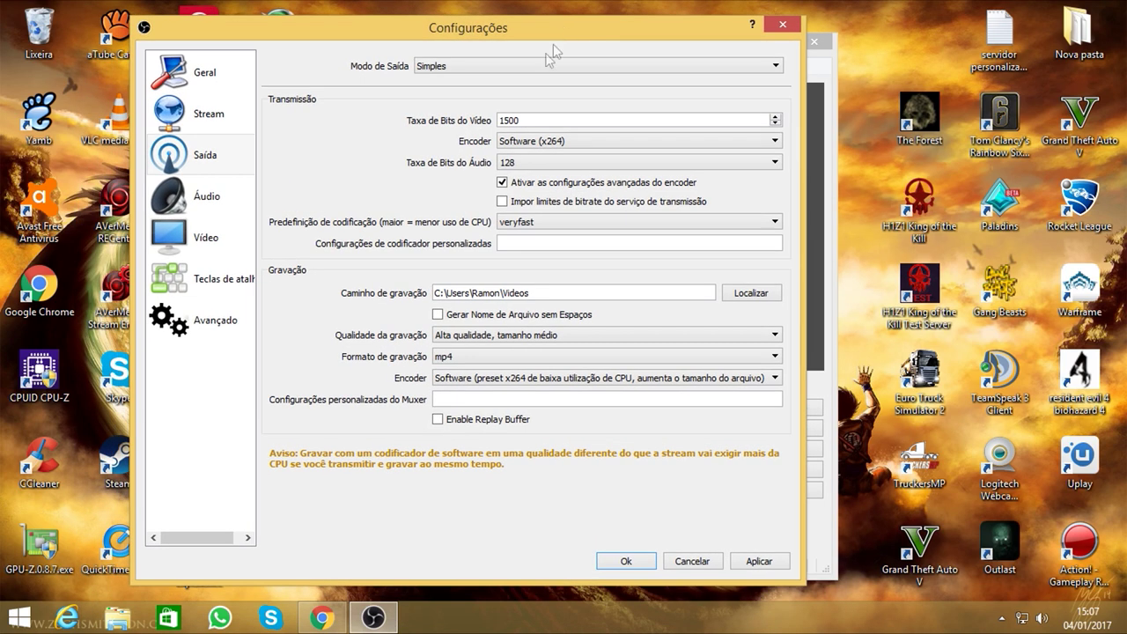
{"action": "left_click", "coordinate": [498, 357]}
{"action": "left_click", "coordinate": [496, 361]}
{"action": "left_click", "coordinate": [533, 383]}
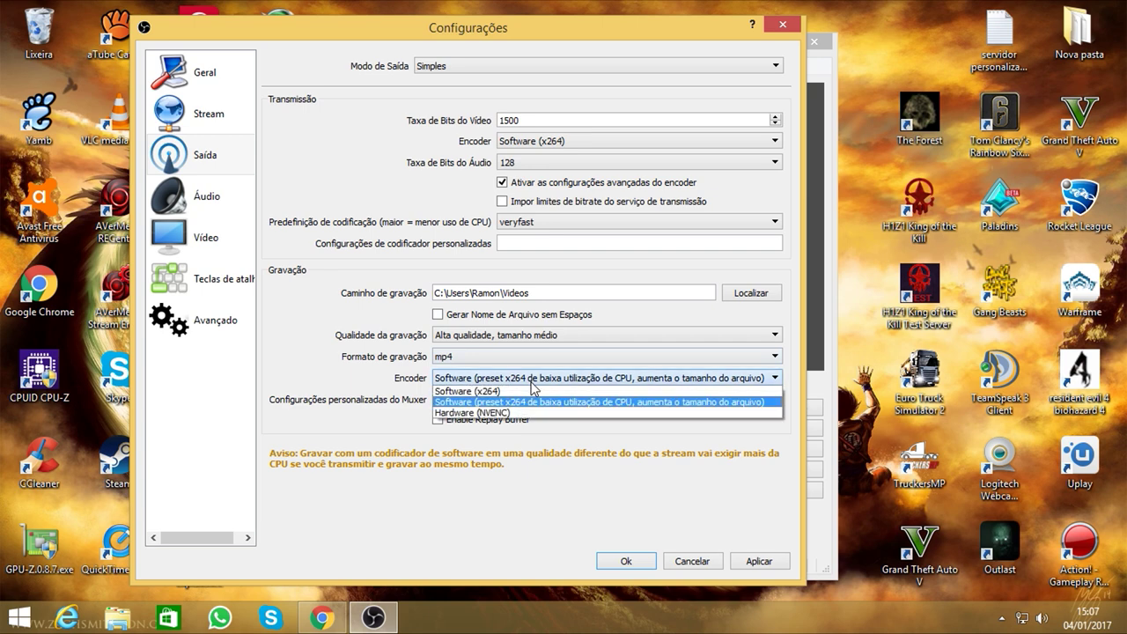
{"action": "left_click", "coordinate": [533, 383]}
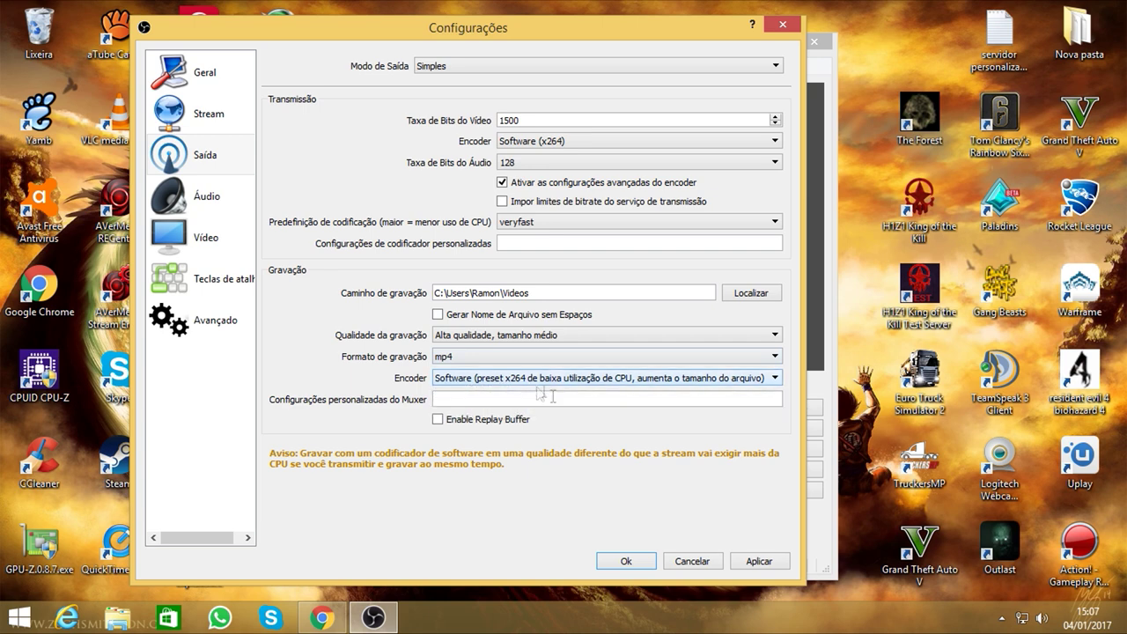
{"action": "left_click", "coordinate": [759, 564]}
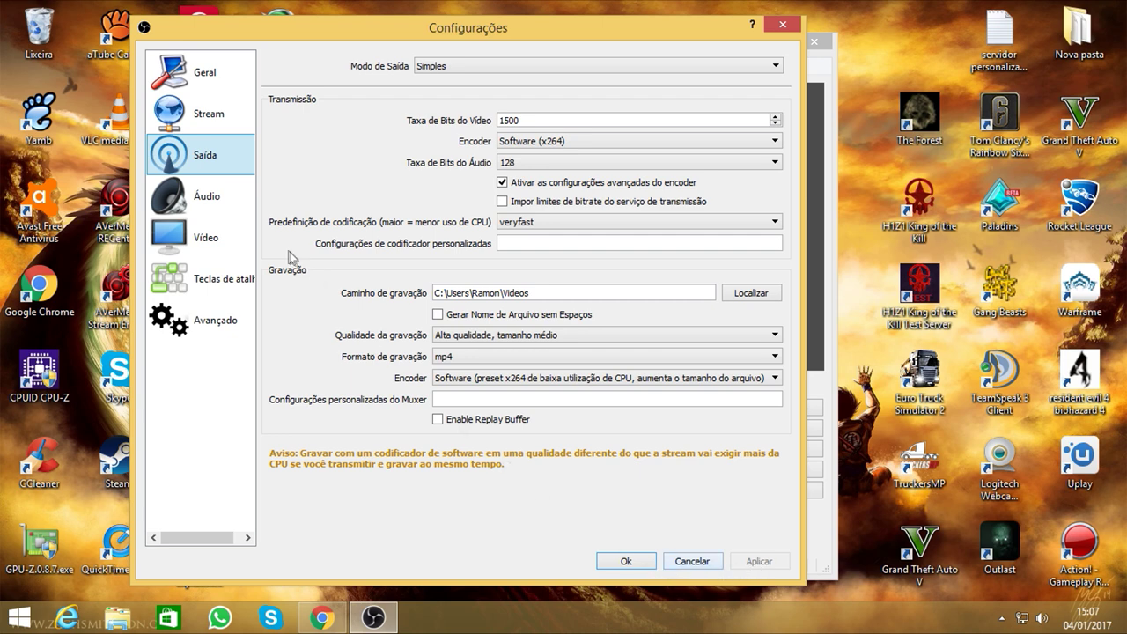
Review the desktop and microphone audio devices, and the base resolution in the video settings
{"action": "left_click", "coordinate": [196, 193]}
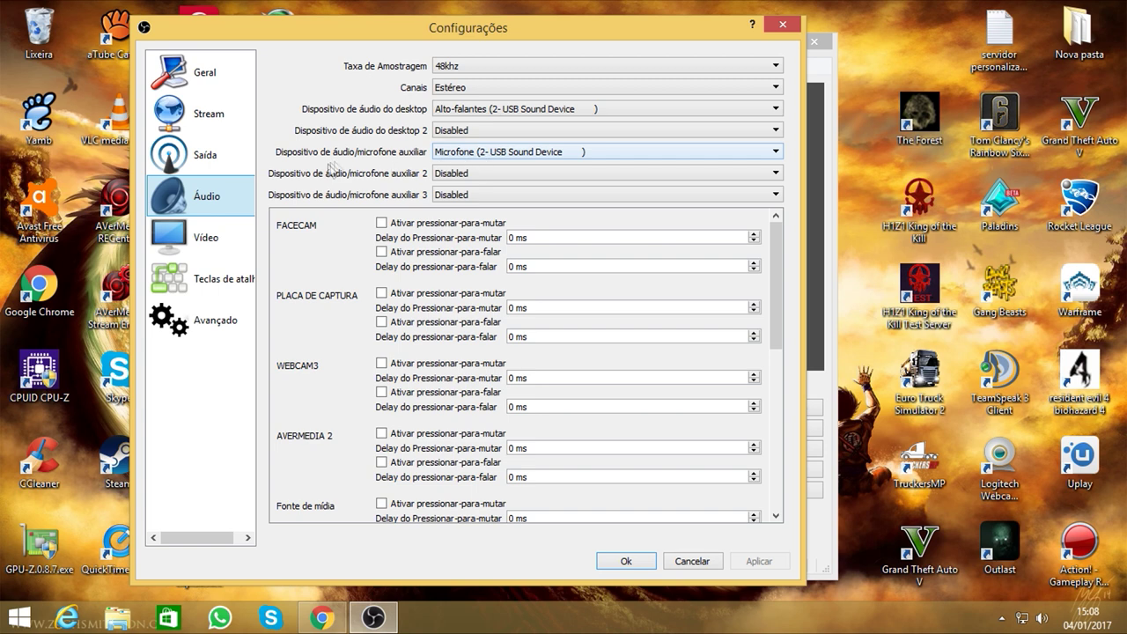
{"action": "left_click", "coordinate": [201, 248]}
{"action": "double_click", "coordinate": [438, 62]}
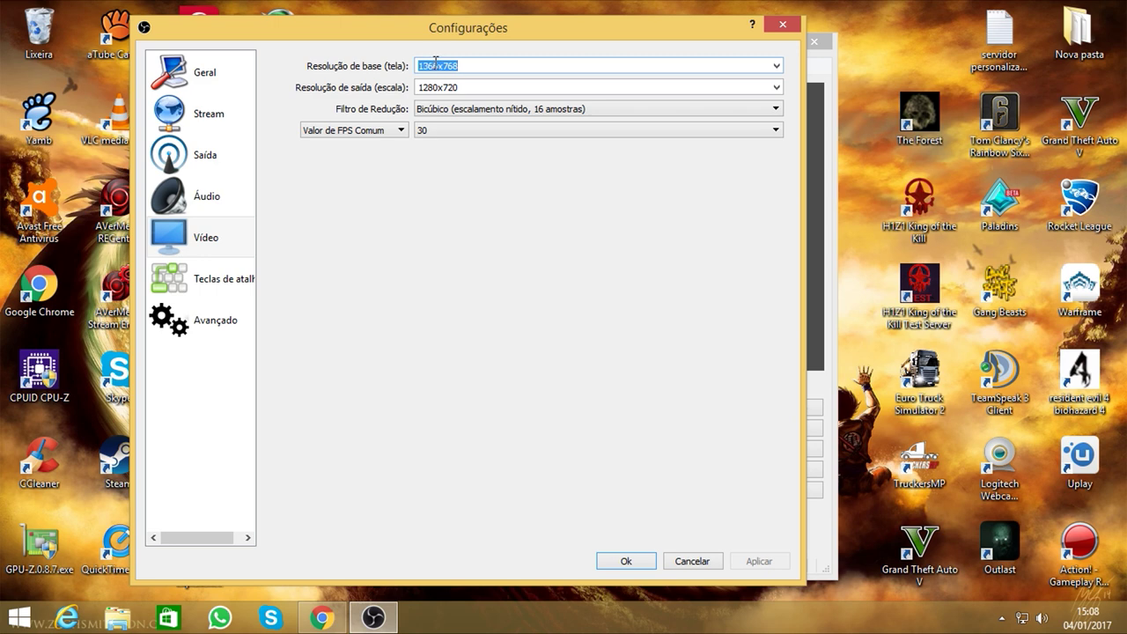
Set the scaled output resolution in the video settings to 1920X1080
{"action": "double_click", "coordinate": [438, 88]}
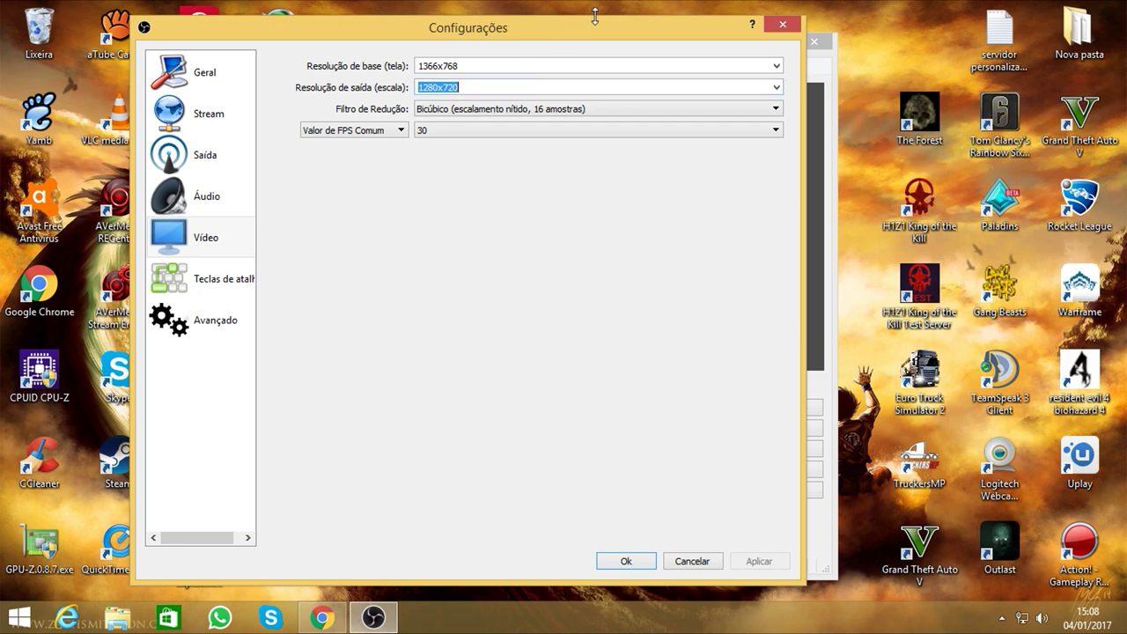
{"action": "type", "text": "198"}
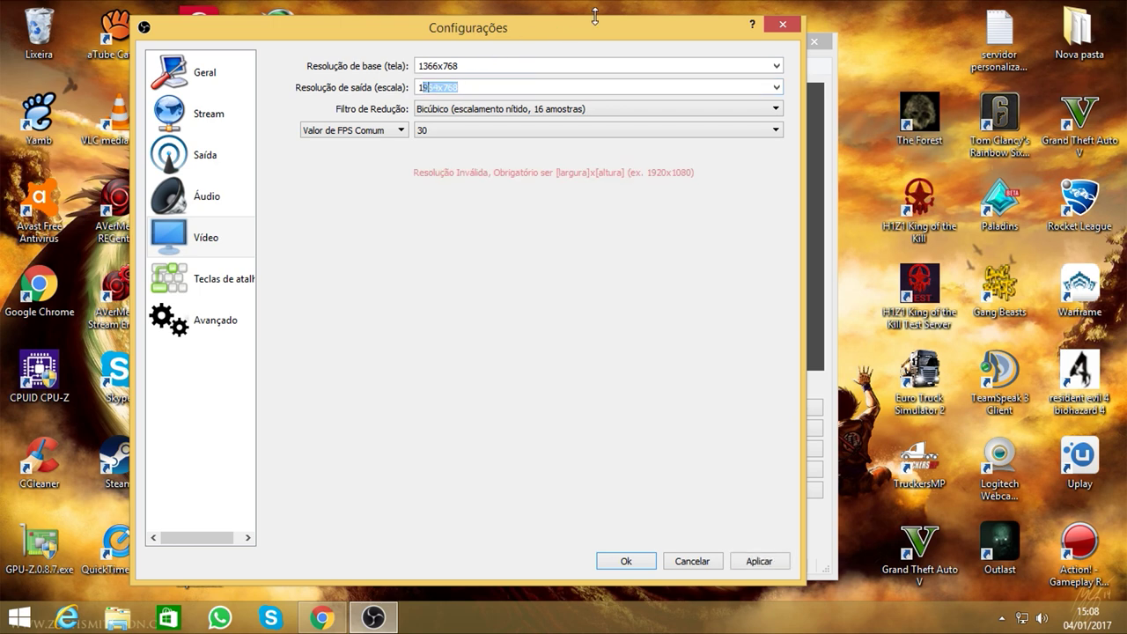
{"action": "type", "text": "0"}
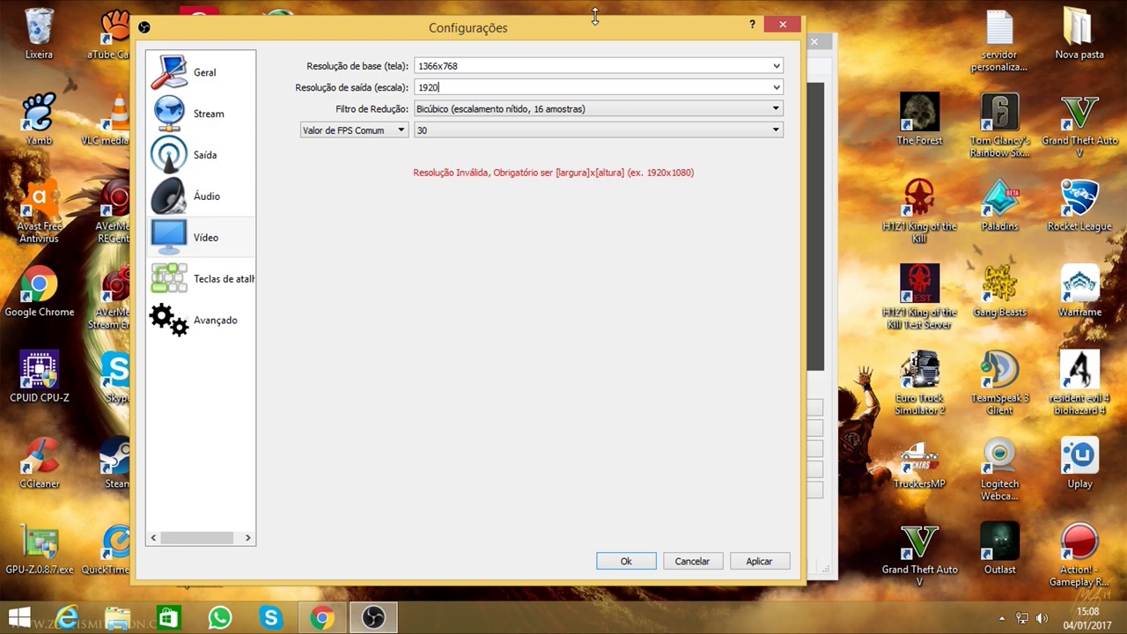
{"action": "type", "text": "X1080"}
{"action": "key", "text": "Tab"}
{"action": "key", "text": "Tab"}
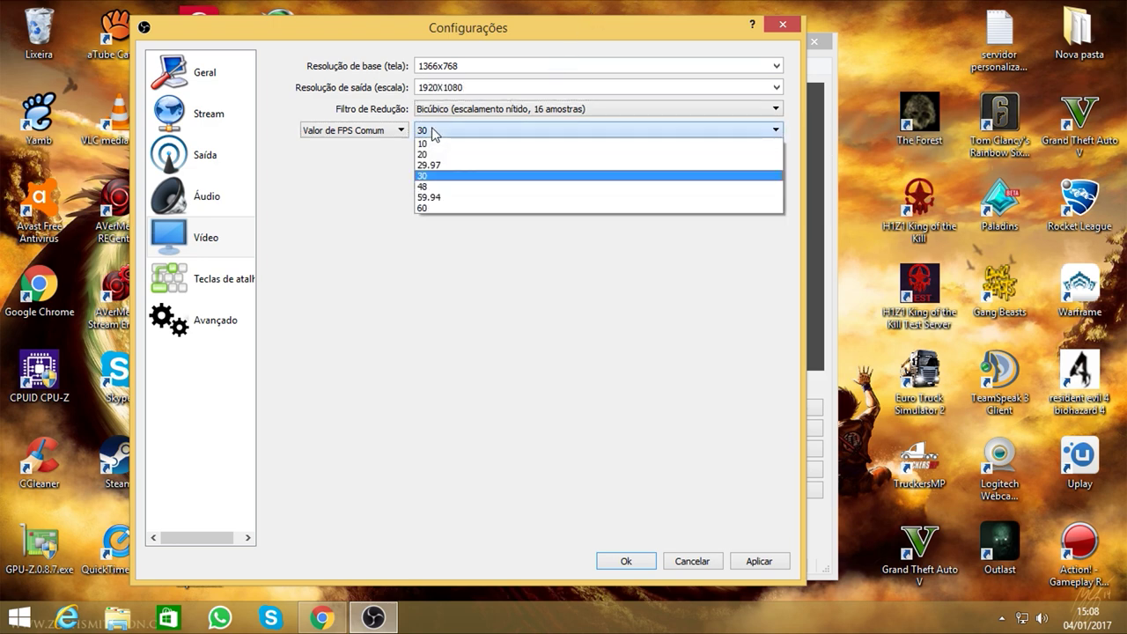
Set the common FPS value in the video settings to 60
{"action": "left_click", "coordinate": [428, 208]}
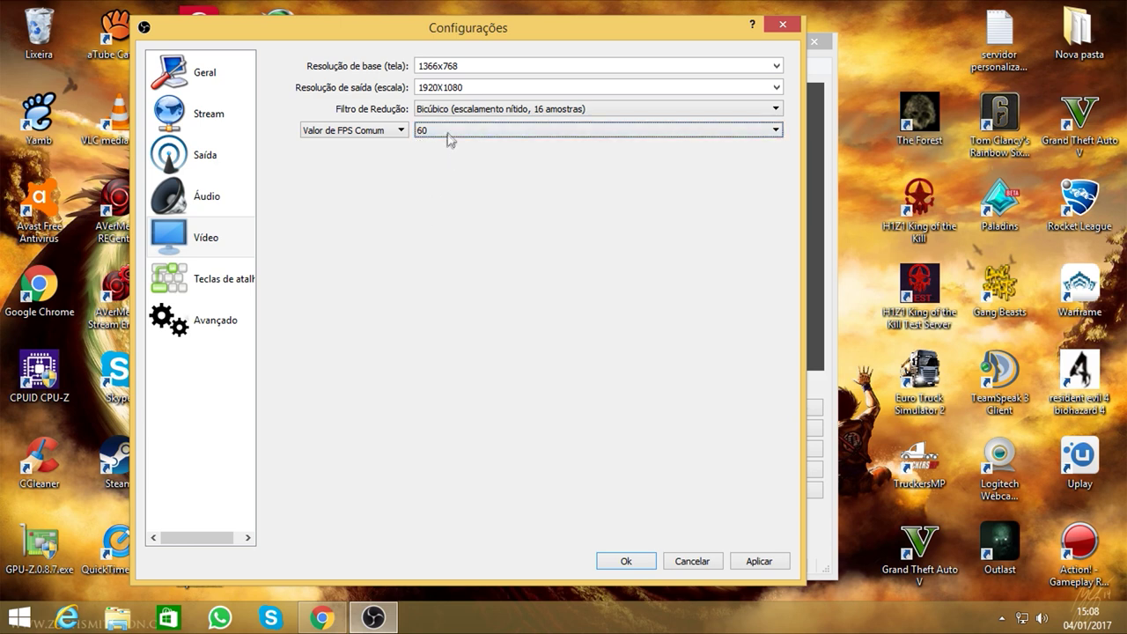
Change the scaled output resolution to 1280X720 and the common FPS value to 30, and apply the video settings
{"action": "double_click", "coordinate": [466, 86]}
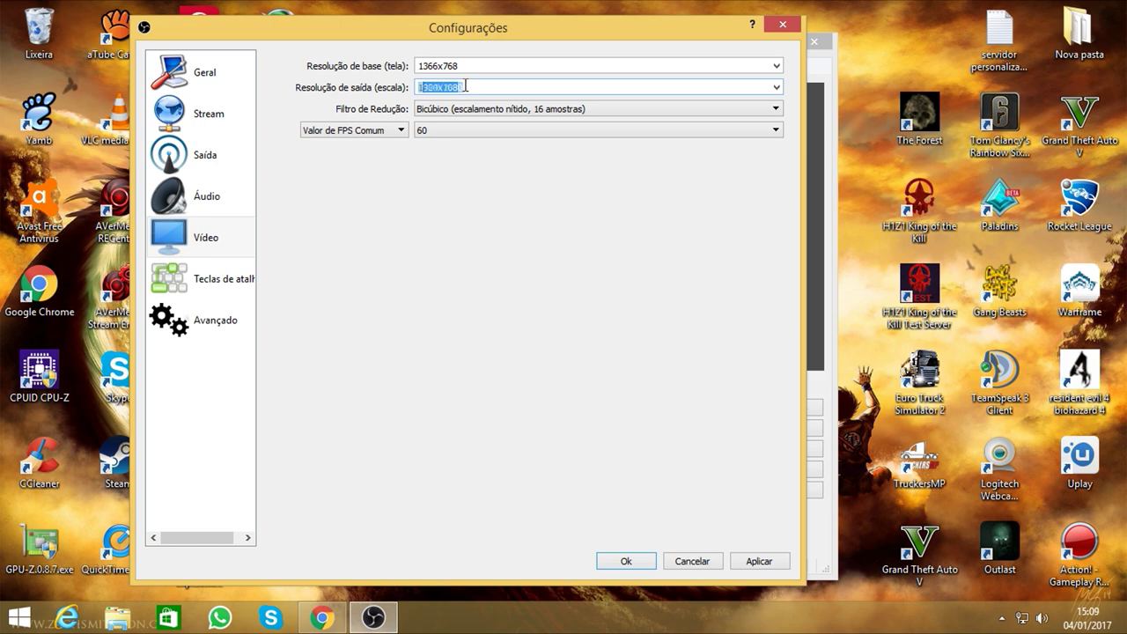
{"action": "type", "text": "1280X7"}
{"action": "key", "text": "Tab"}
{"action": "key", "text": "Tab"}
{"action": "key", "text": "Tab"}
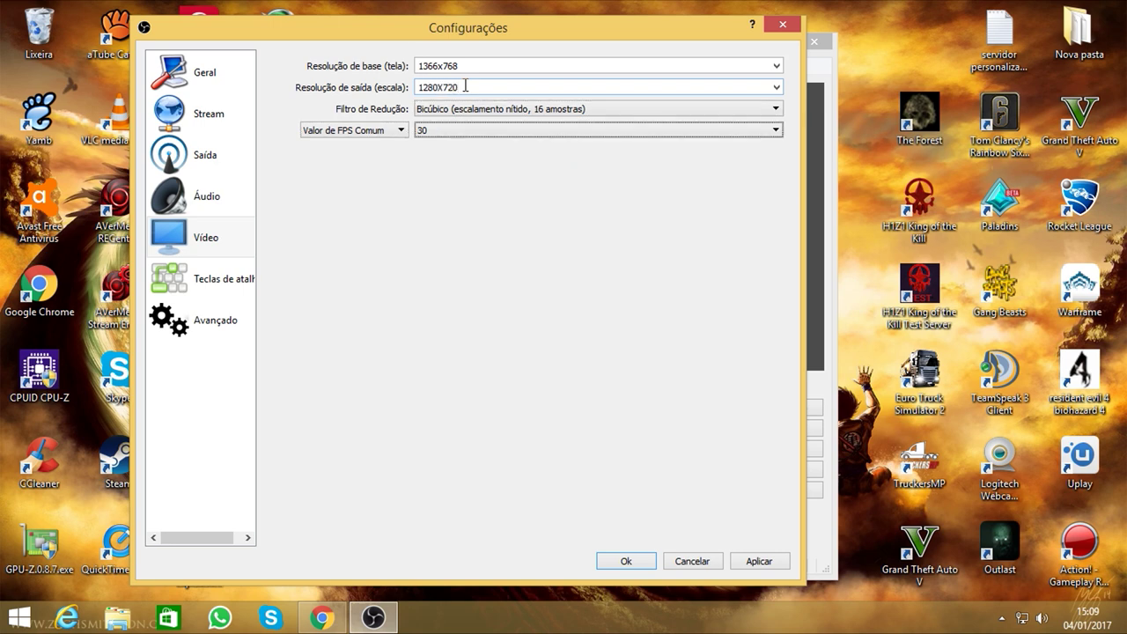
{"action": "left_click", "coordinate": [755, 560]}
Look over the hotkey assignments and the advanced settings
{"action": "left_click", "coordinate": [211, 287]}
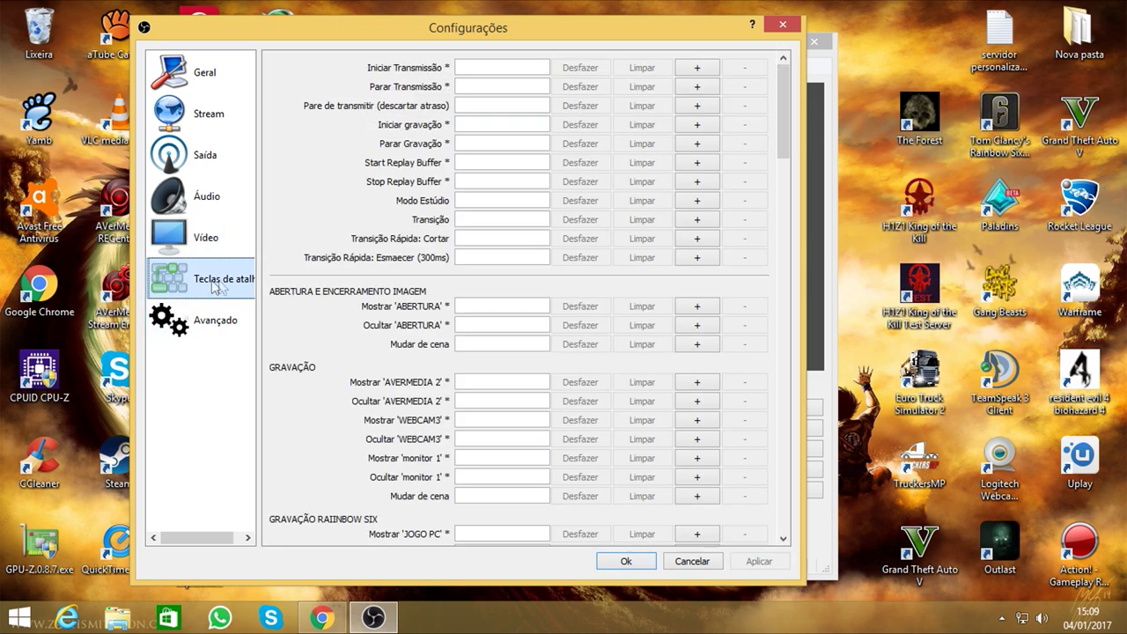
{"action": "left_click", "coordinate": [222, 309]}
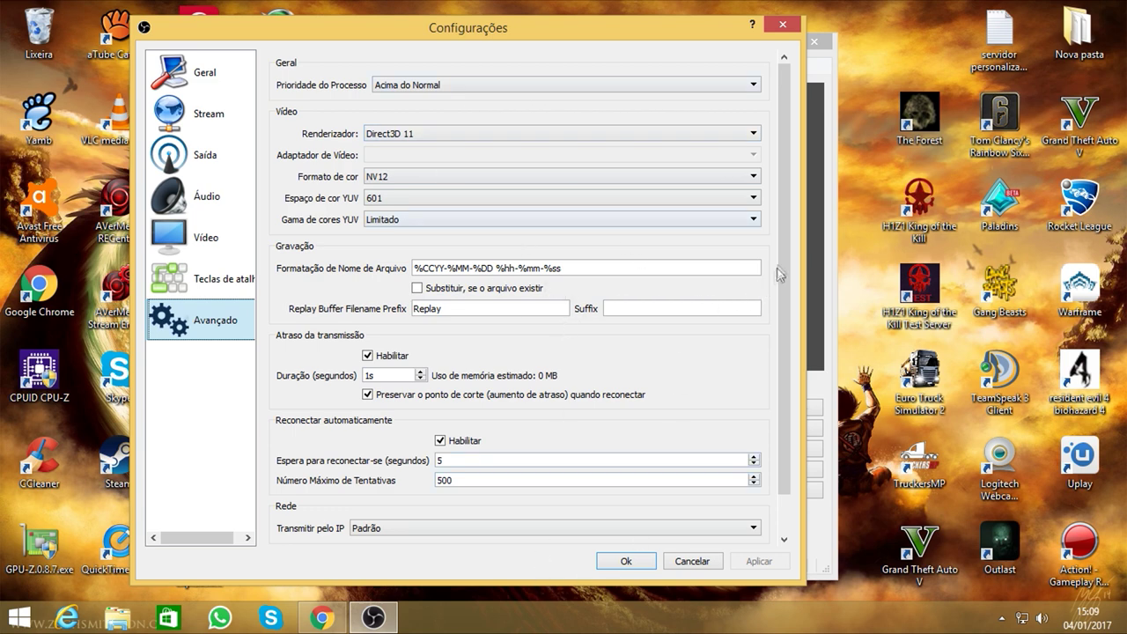
{"action": "left_click_drag", "start_coordinate": [789, 238], "coordinate": [790, 269]}
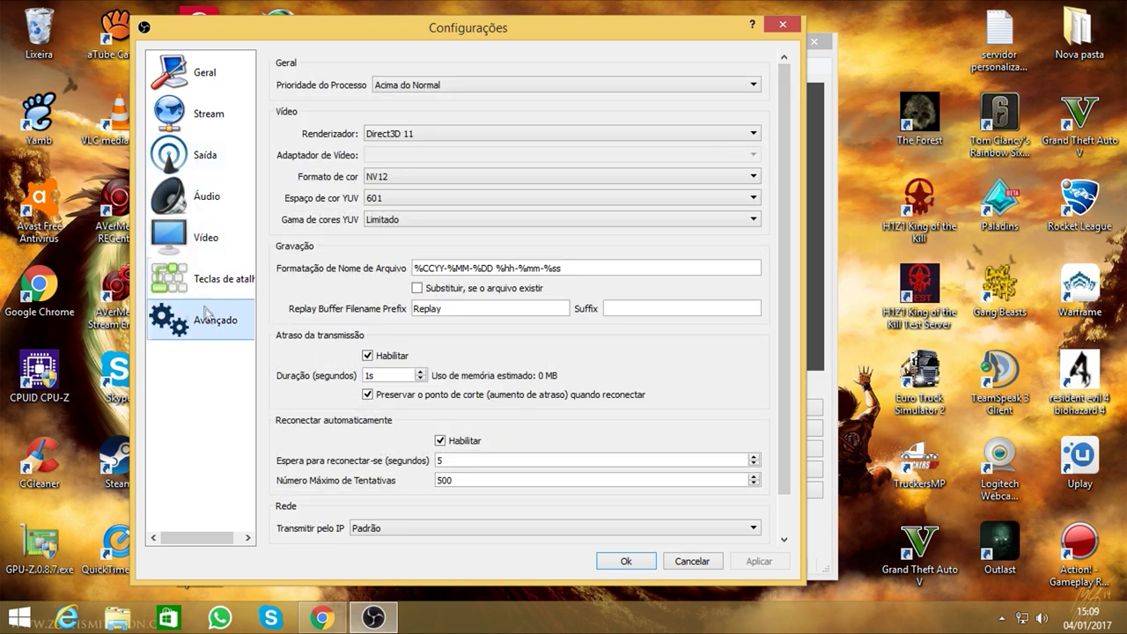
Go back over the general, video, audio and output settings, and close the settings window without further changes
{"action": "left_click", "coordinate": [212, 246]}
{"action": "left_click", "coordinate": [205, 69]}
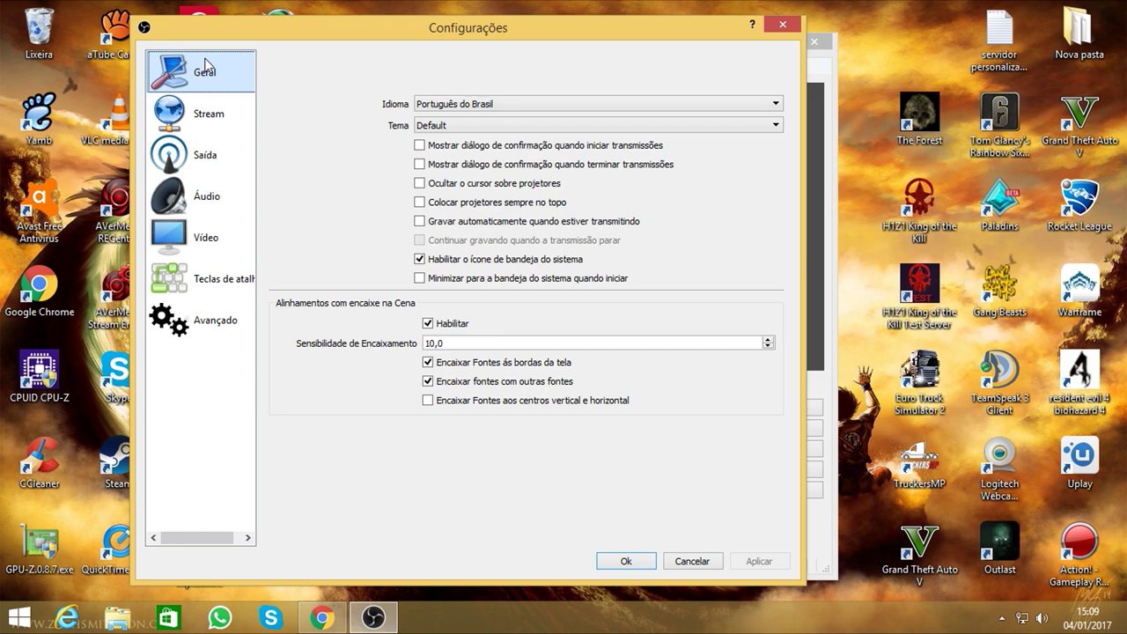
{"action": "left_click", "coordinate": [217, 244]}
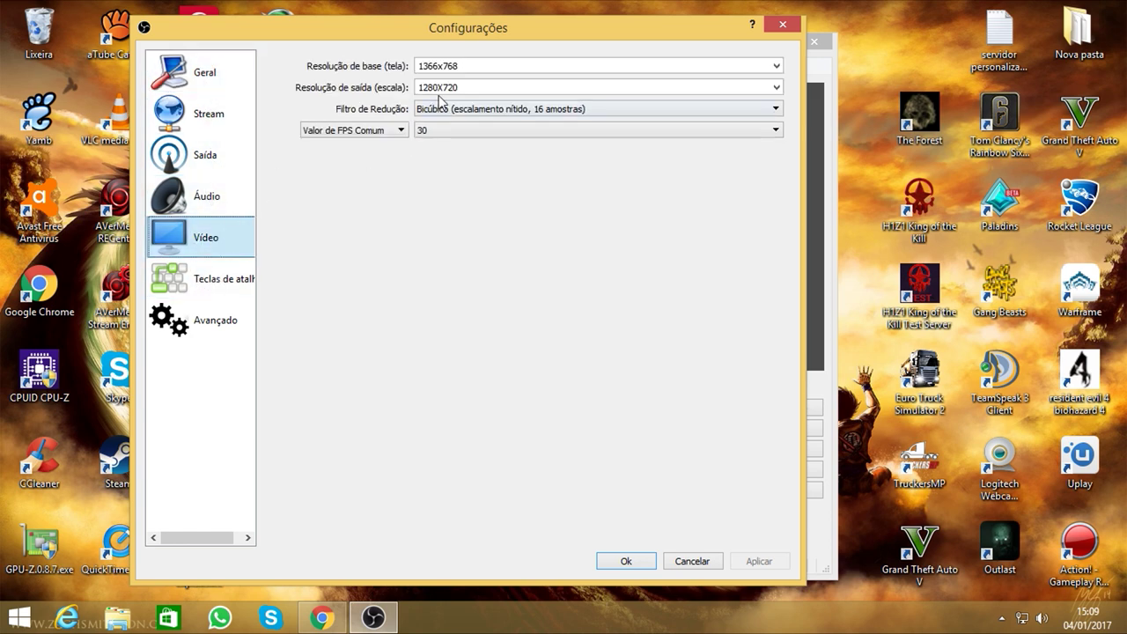
{"action": "left_click", "coordinate": [204, 194]}
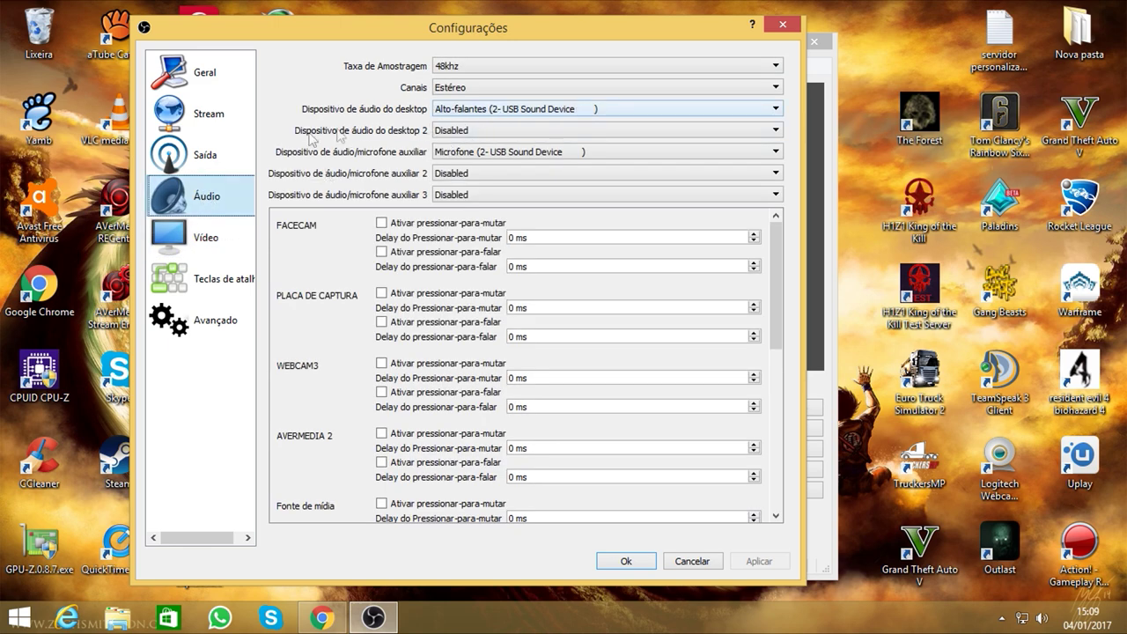
{"action": "left_click", "coordinate": [159, 157]}
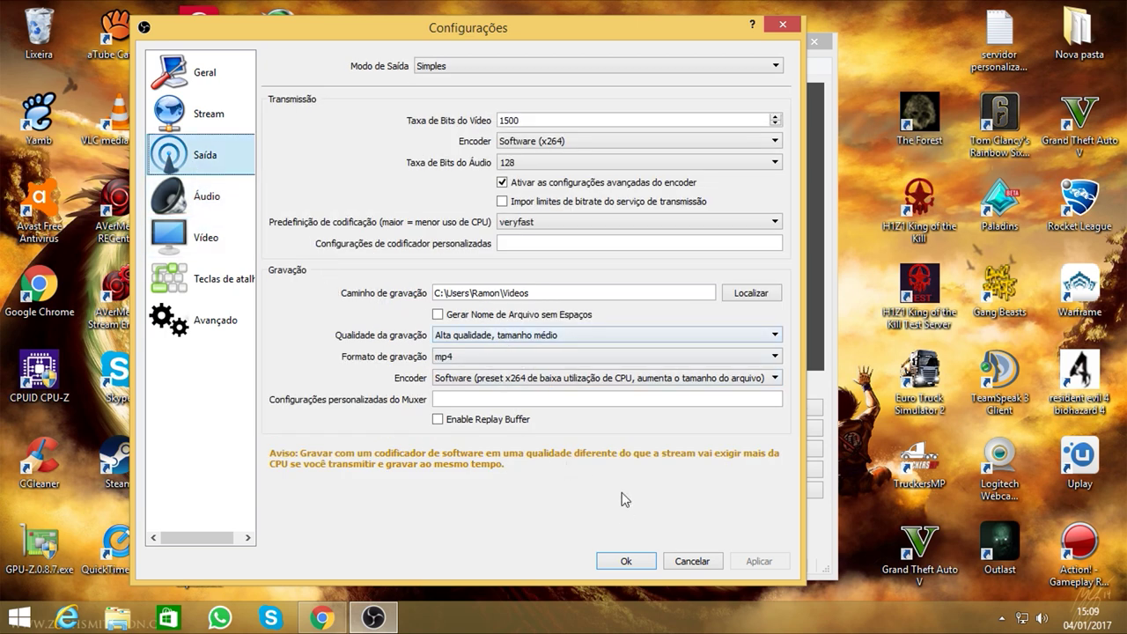
{"action": "left_click", "coordinate": [690, 562]}
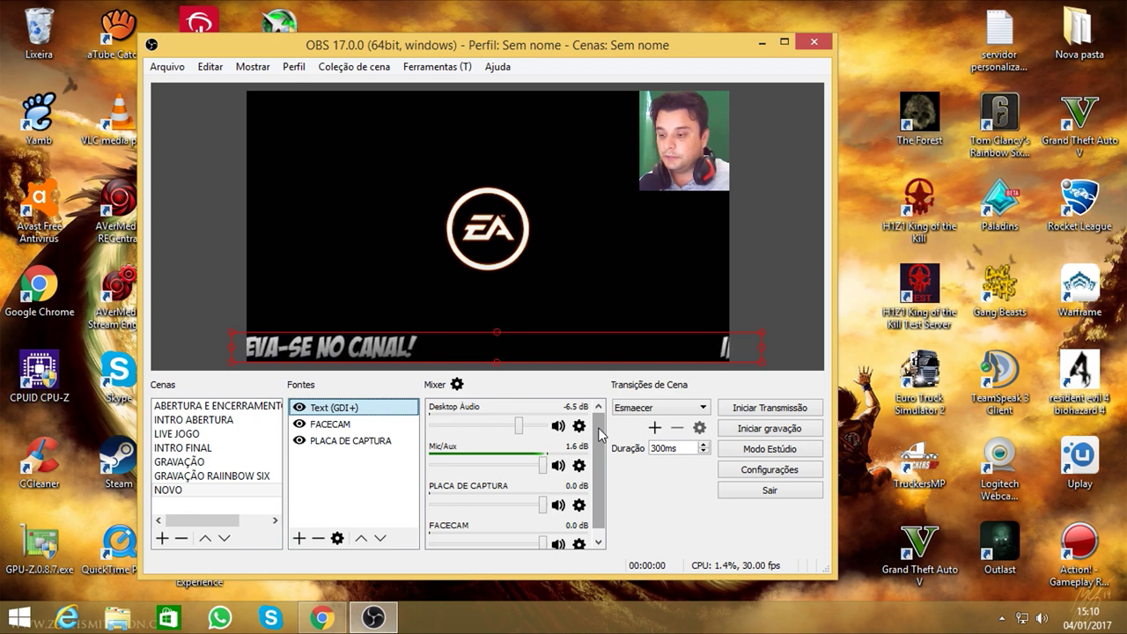
Inspect the Mic/Aux sync delay in the advanced audio properties and close them
{"action": "left_click", "coordinate": [457, 384]}
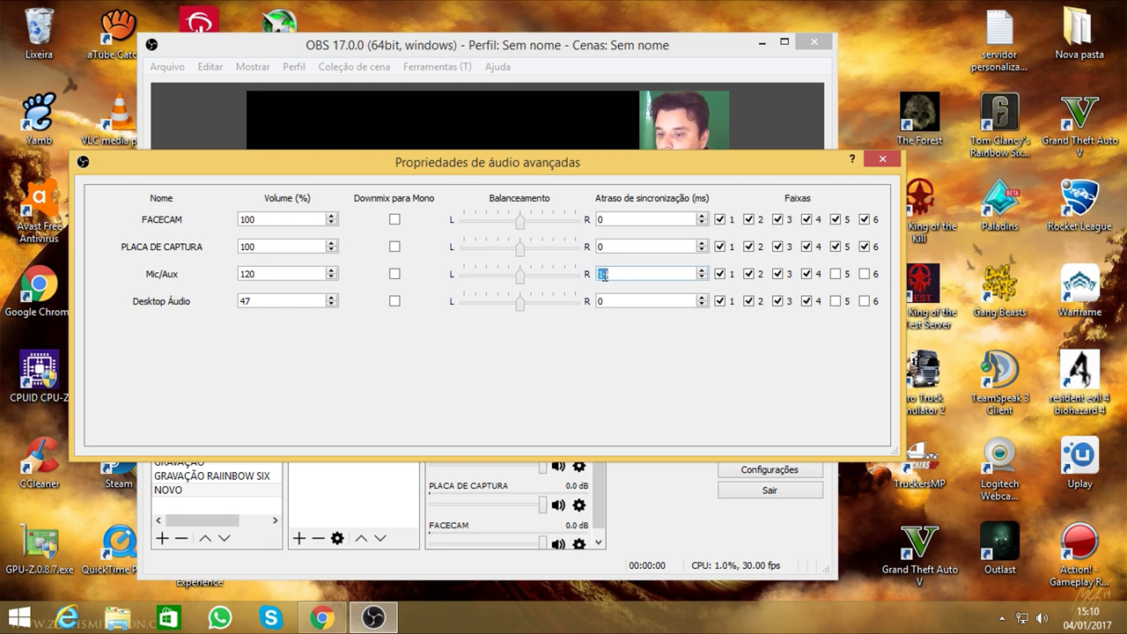
{"action": "left_click", "coordinate": [882, 158]}
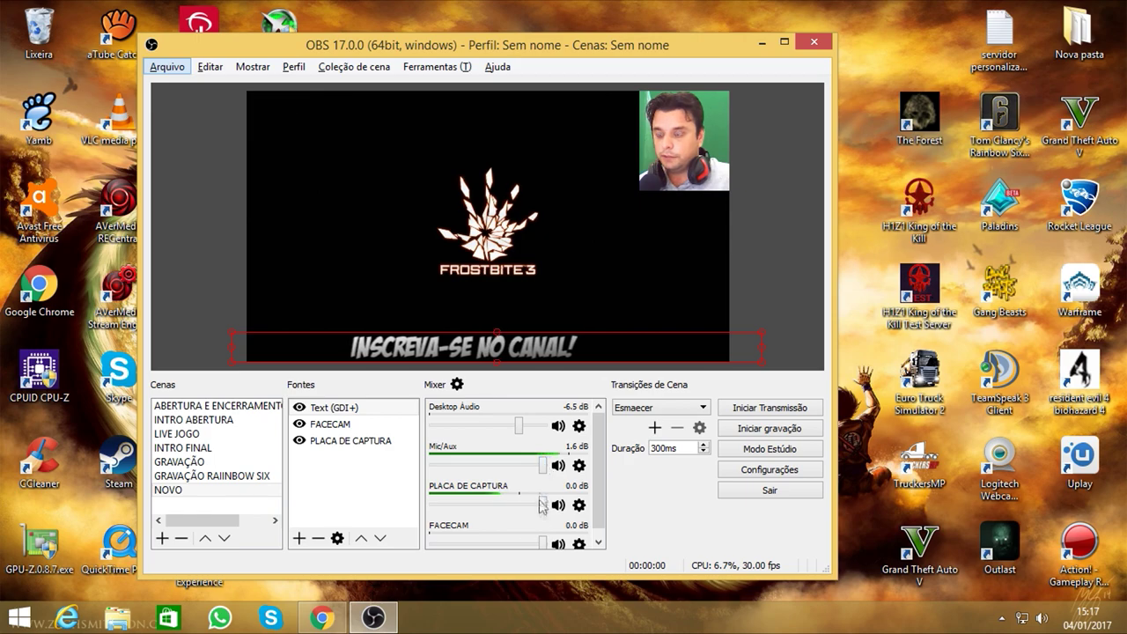
Lower the PLACA DE CAPTURA volume in the mixer to about -23.2 dB, and recheck the advanced audio properties
{"action": "left_click_drag", "start_coordinate": [542, 515], "coordinate": [480, 514]}
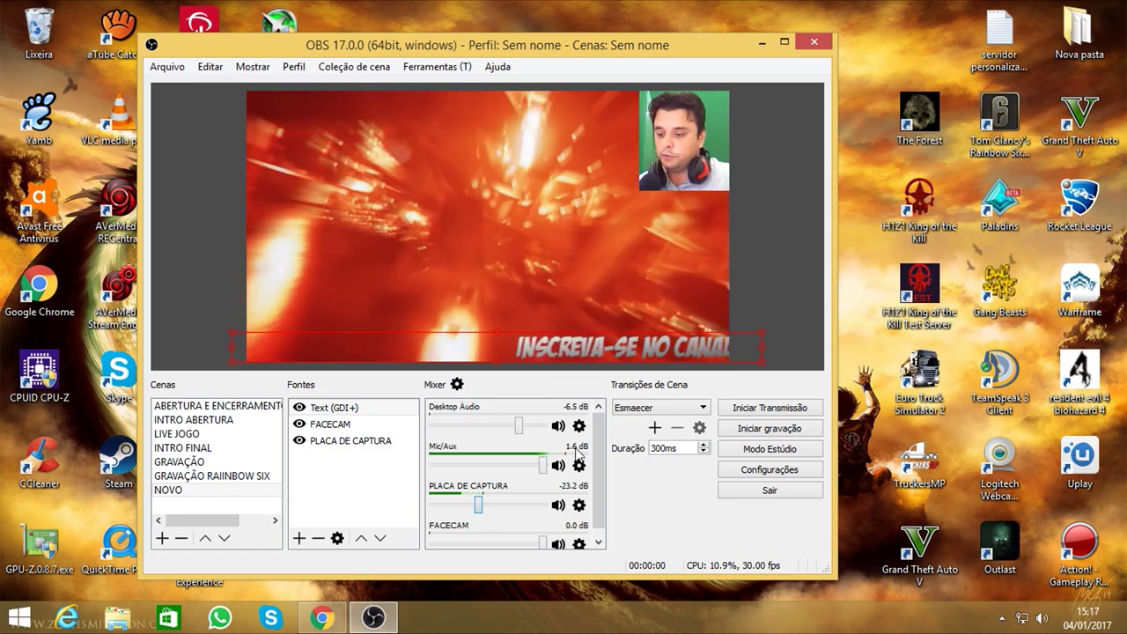
{"action": "left_click", "coordinate": [457, 385]}
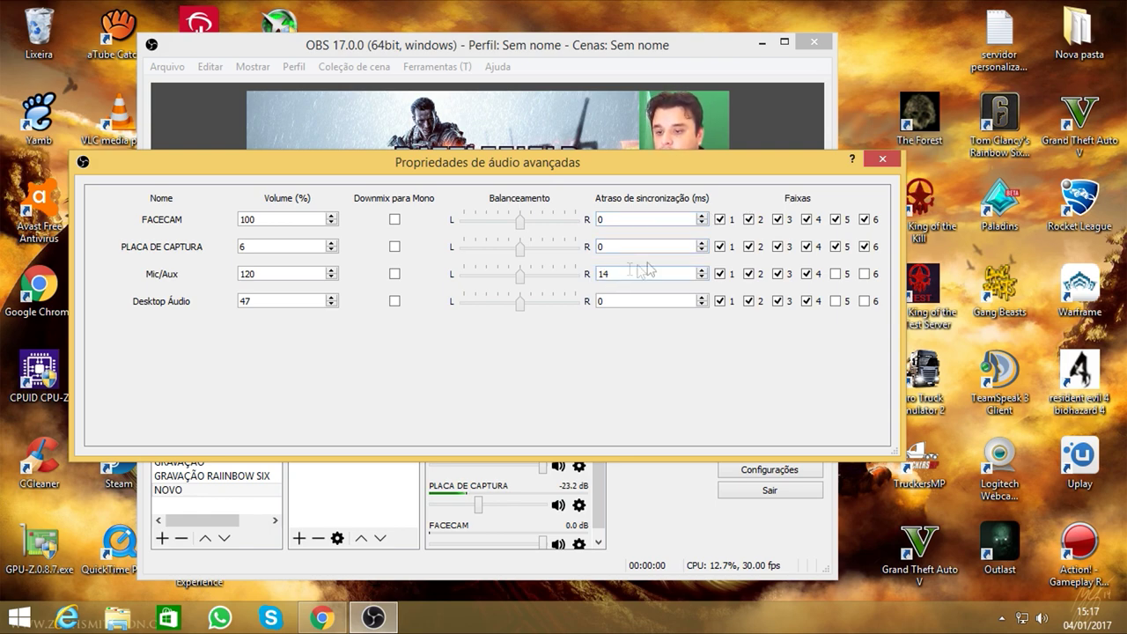
{"action": "left_click", "coordinate": [882, 159]}
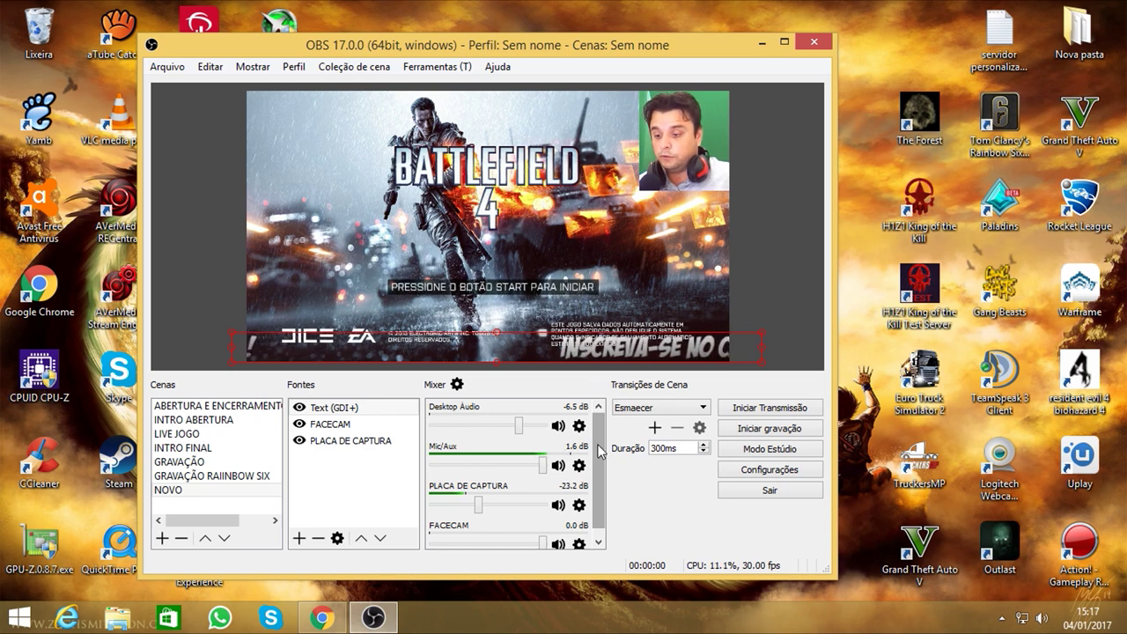
Mute the FACECAM audio in the mixer and start recording
{"action": "scroll", "coordinate": [602, 489], "scroll_direction": "down", "scroll_amount": 1}
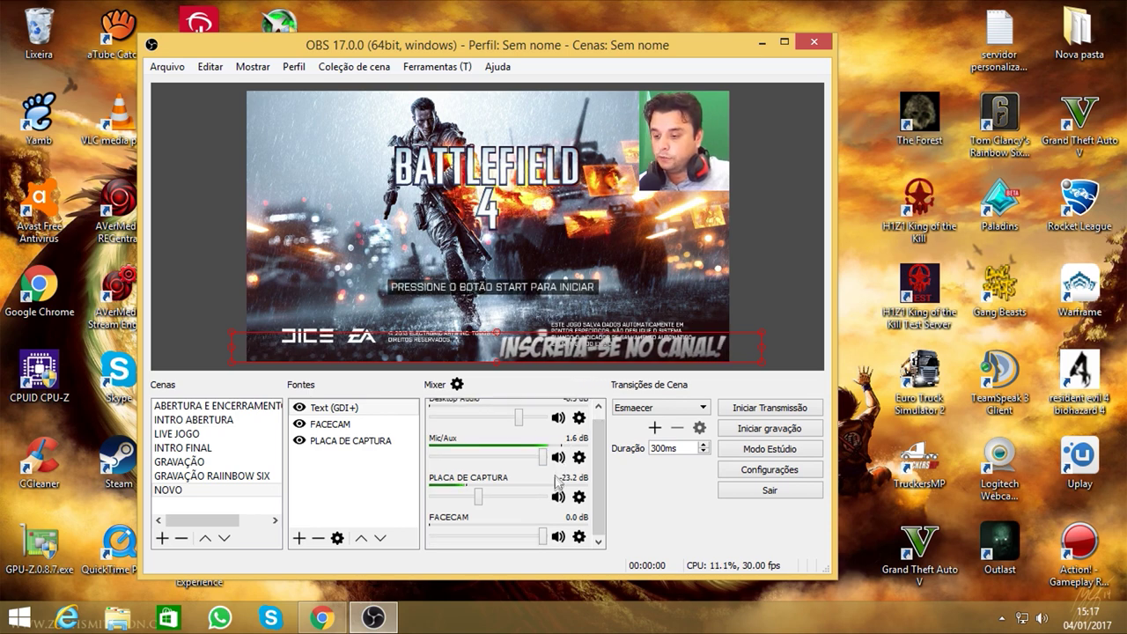
{"action": "left_click", "coordinate": [558, 537]}
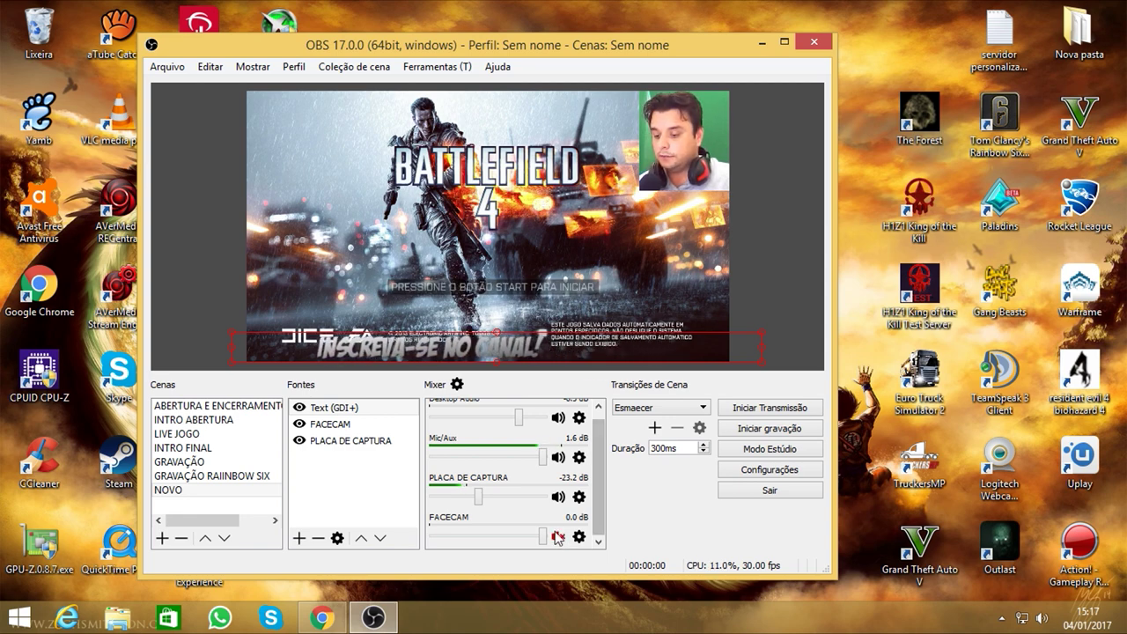
{"action": "scroll", "coordinate": [563, 467], "scroll_direction": "up", "scroll_amount": 1}
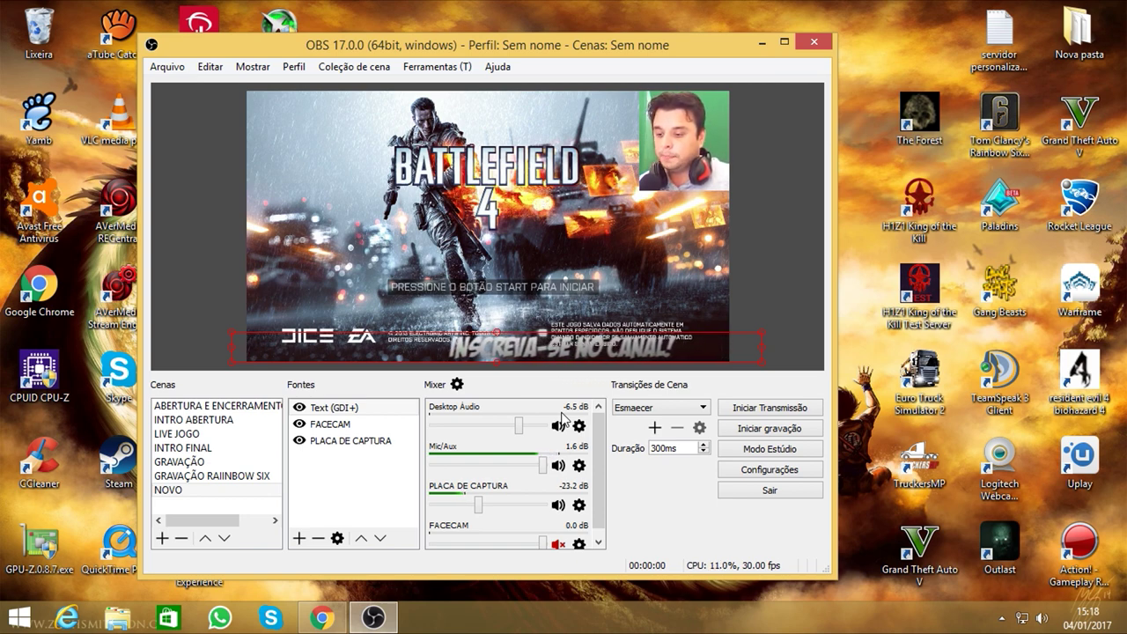
{"action": "left_click", "coordinate": [758, 432]}
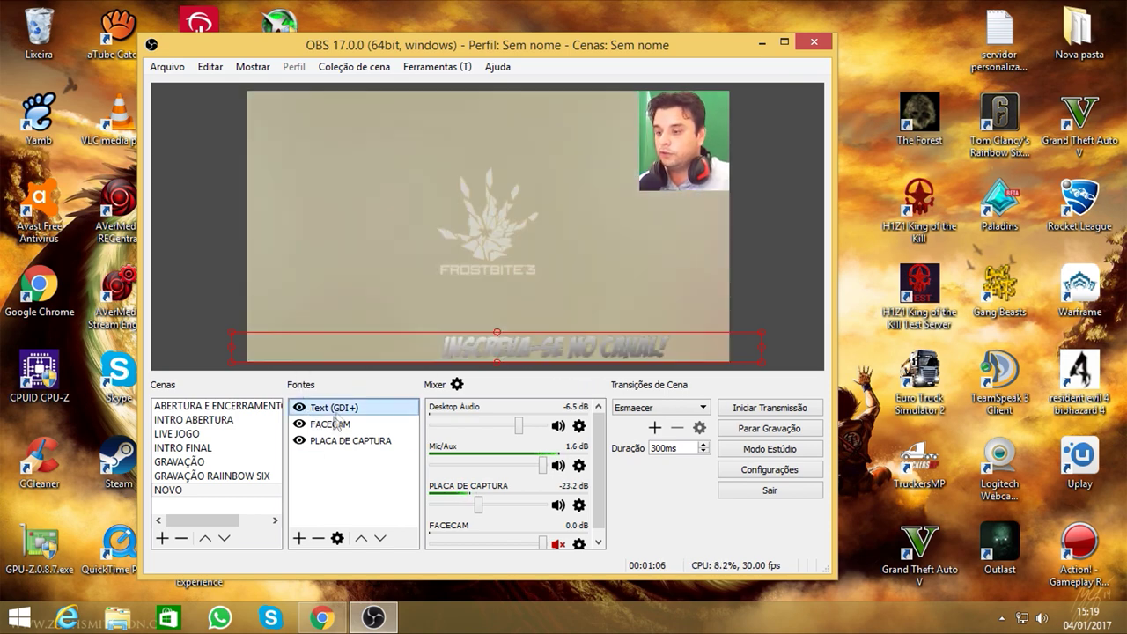
Add a new display capture source named MONIT to the NOVO scene
{"action": "left_click", "coordinate": [300, 537]}
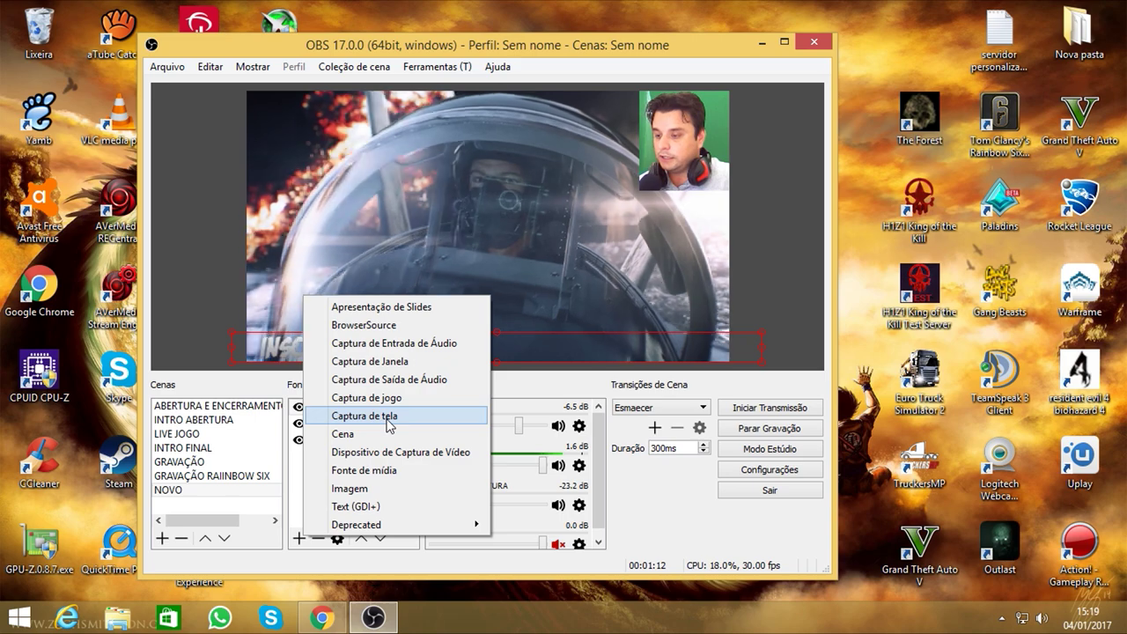
{"action": "left_click", "coordinate": [385, 415]}
{"action": "type", "text": "MONIT"}
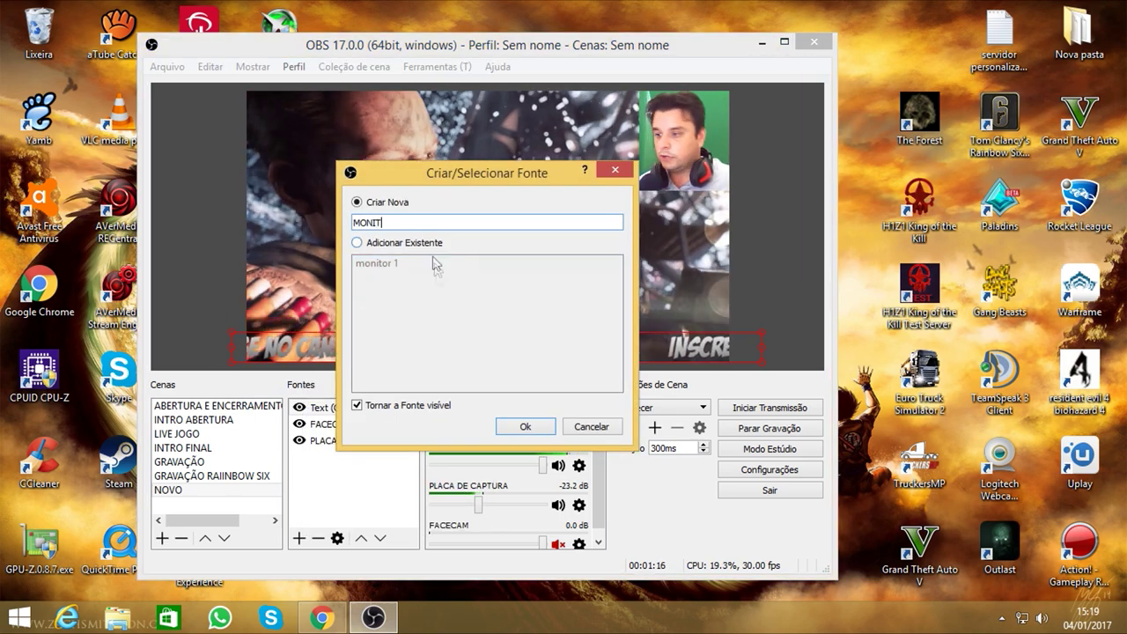
{"action": "left_click", "coordinate": [531, 428]}
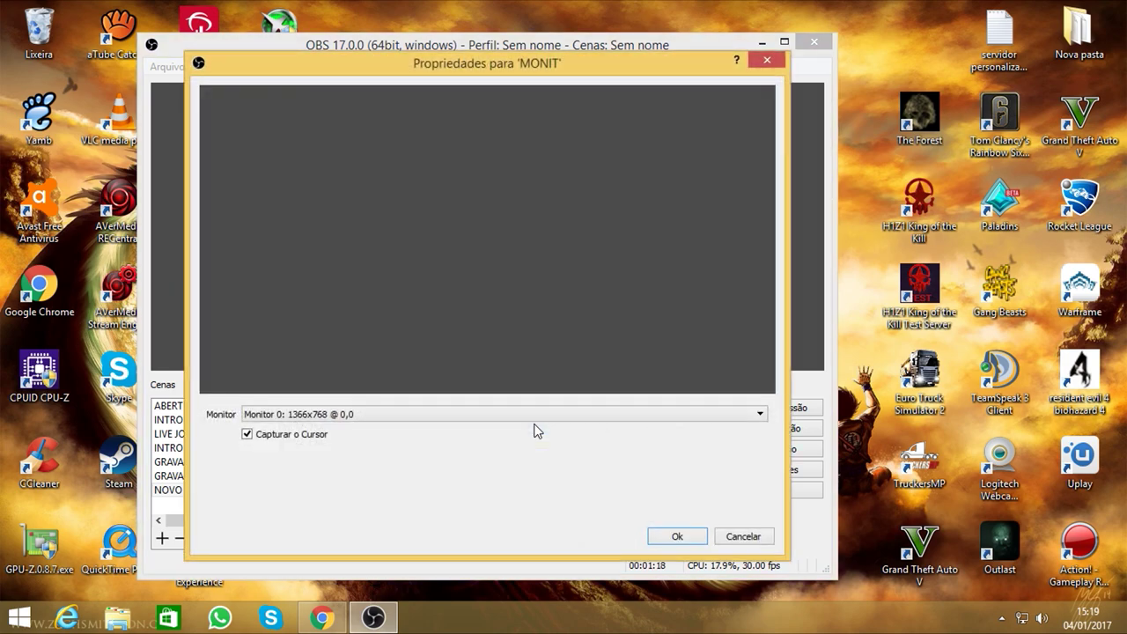
Set the MONIT source to capture Monitor 1: 1440x900 @ 1366,0 and confirm its properties
{"action": "left_click_drag", "start_coordinate": [435, 61], "coordinate": [716, 50]}
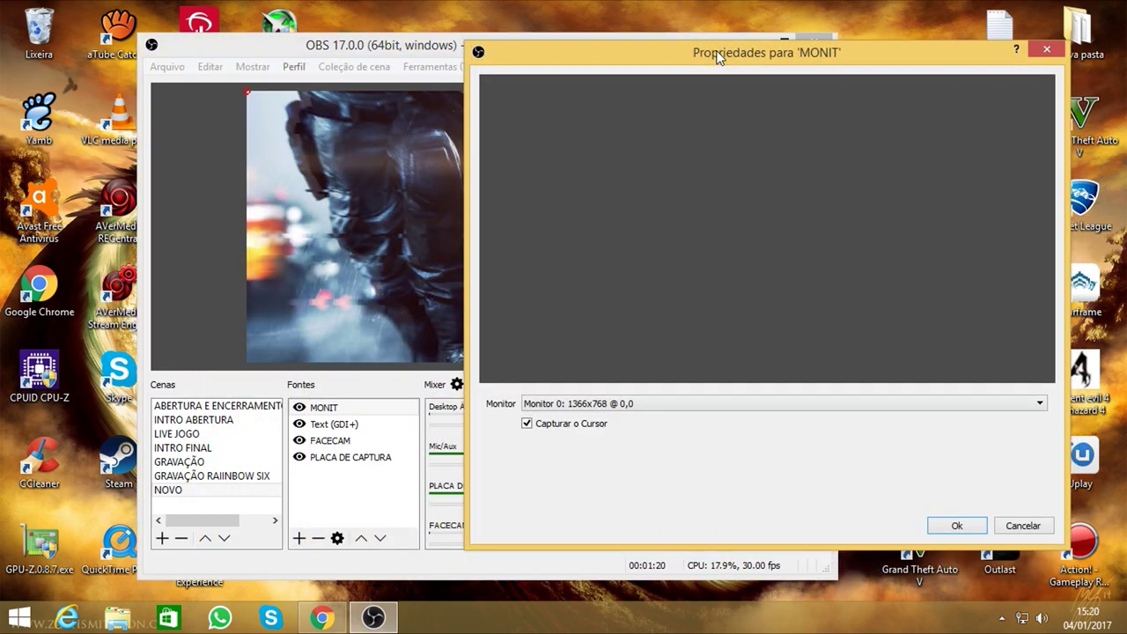
{"action": "left_click", "coordinate": [614, 405]}
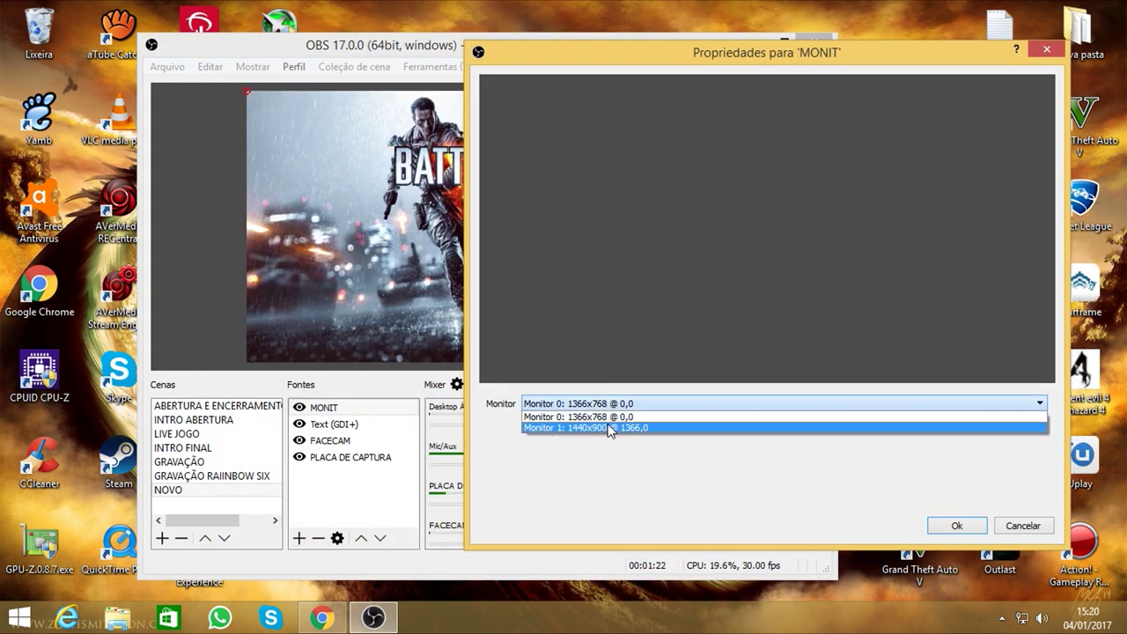
{"action": "left_click", "coordinate": [609, 425]}
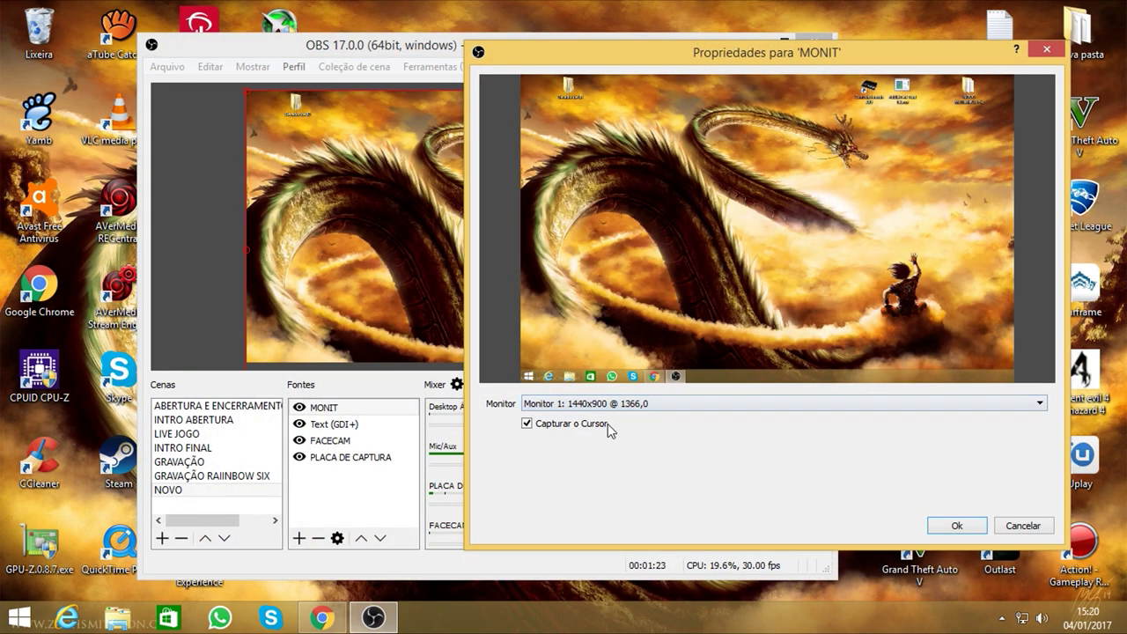
{"action": "left_click", "coordinate": [955, 526]}
Fit the MONIT display capture to the screen in the preview
{"action": "right_click", "coordinate": [468, 146]}
{"action": "mouse_move", "coordinate": [630, 328]}
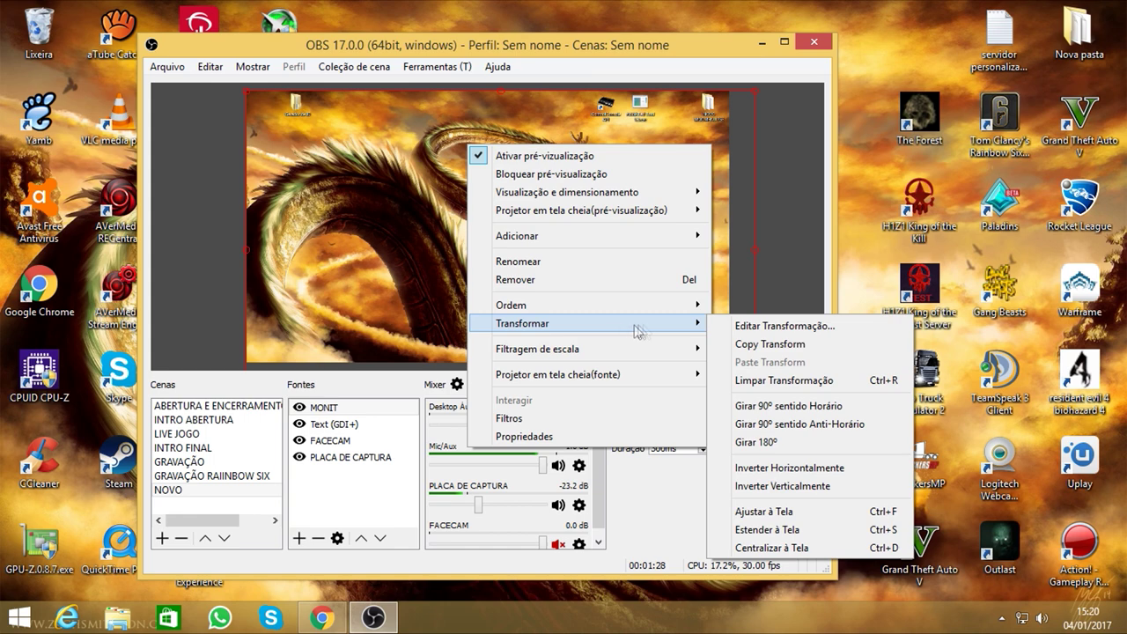
{"action": "left_click", "coordinate": [790, 511]}
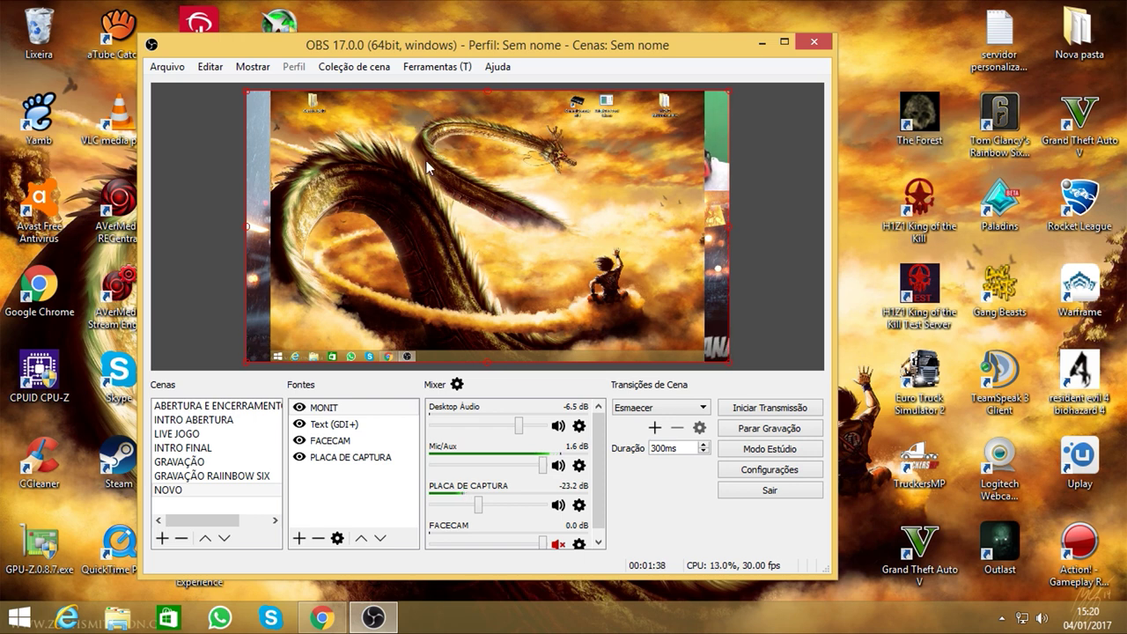
Move the MONIT source below PLACA DE CAPTURA in the source order, and hide PLACA DE CAPTURA
{"action": "left_click", "coordinate": [351, 457]}
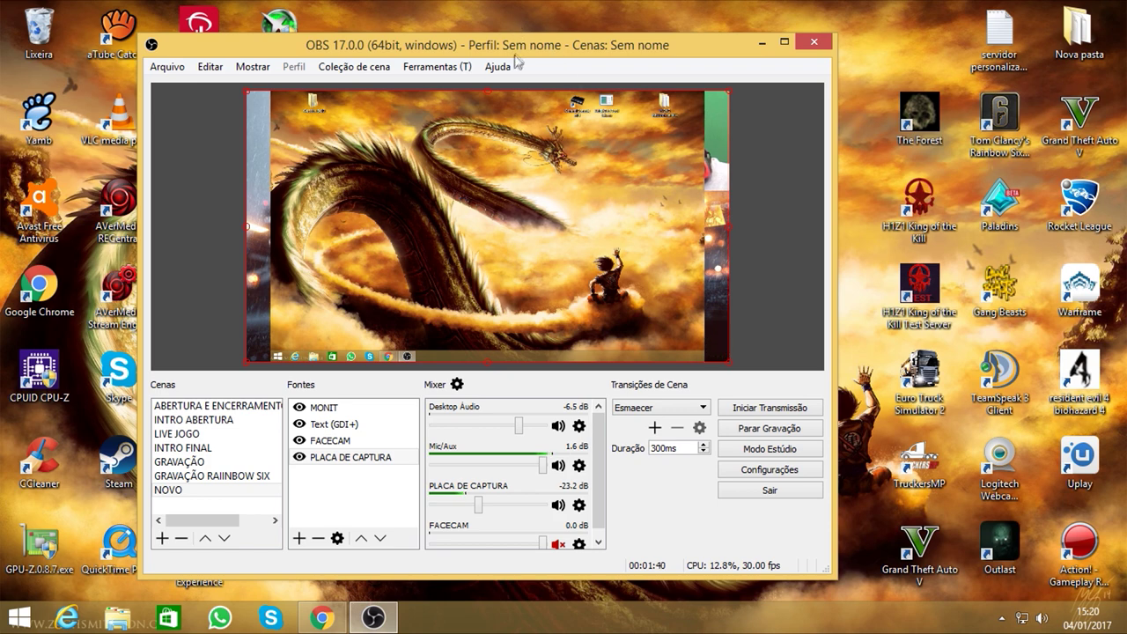
{"action": "left_click_drag", "start_coordinate": [324, 411], "coordinate": [313, 462]}
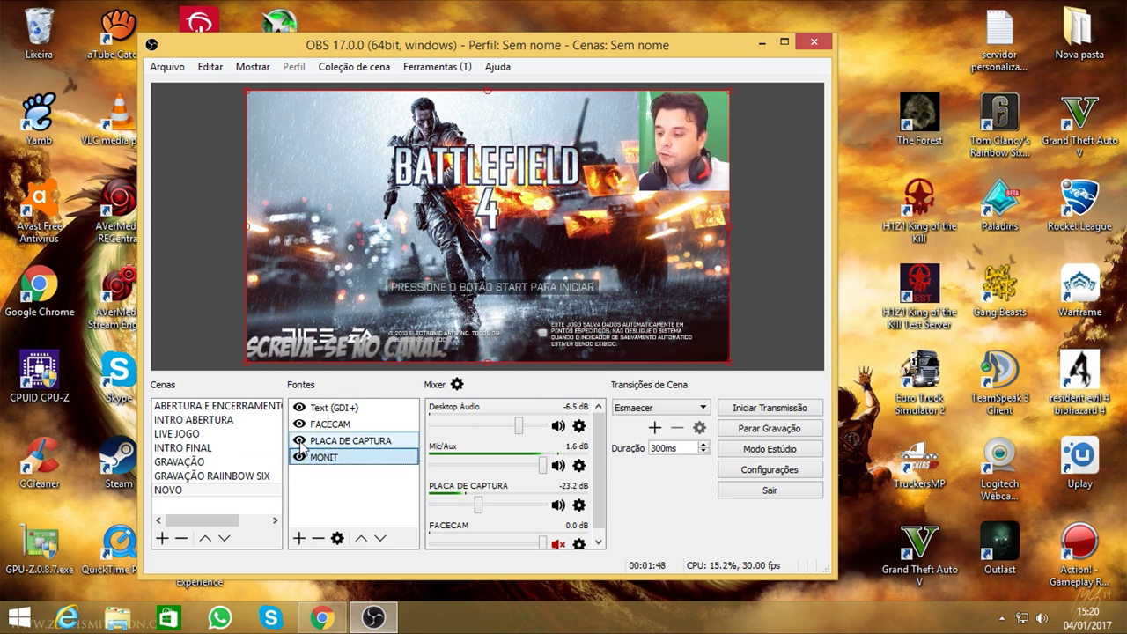
{"action": "left_click", "coordinate": [300, 442]}
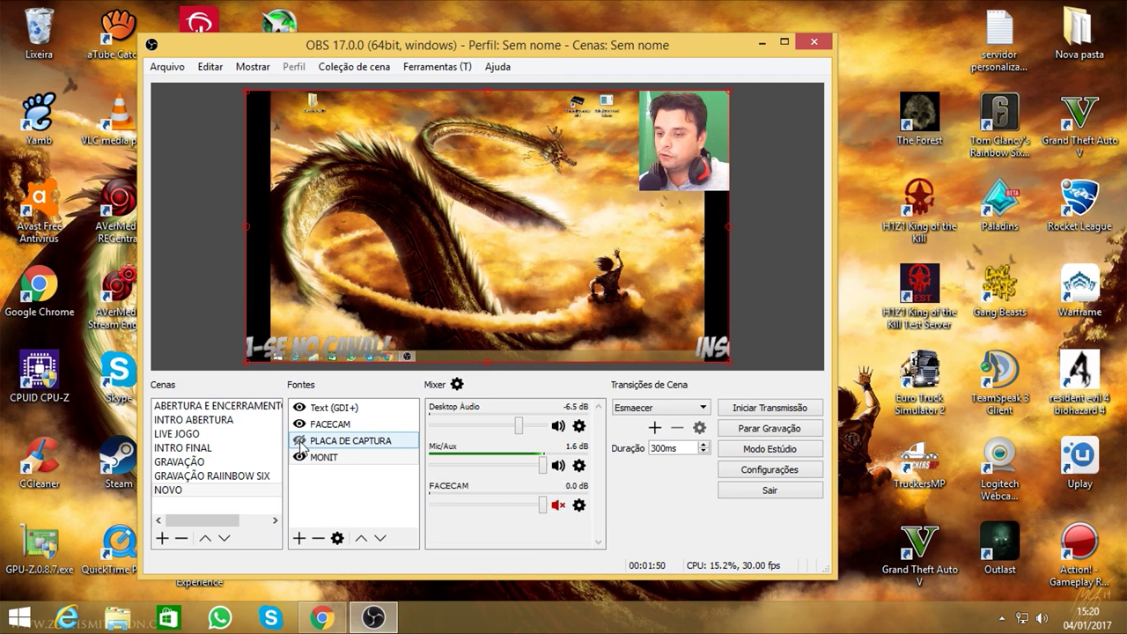
{"action": "left_click", "coordinate": [431, 292]}
{"action": "left_click", "coordinate": [440, 280]}
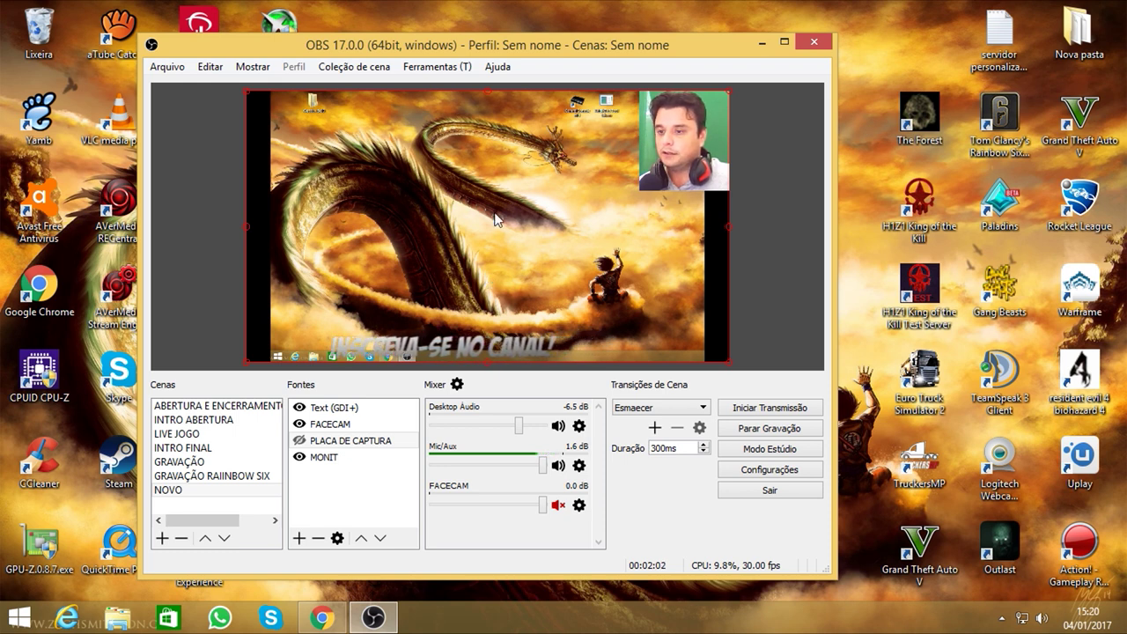
{"action": "left_click", "coordinate": [324, 457]}
{"action": "left_click", "coordinate": [319, 441]}
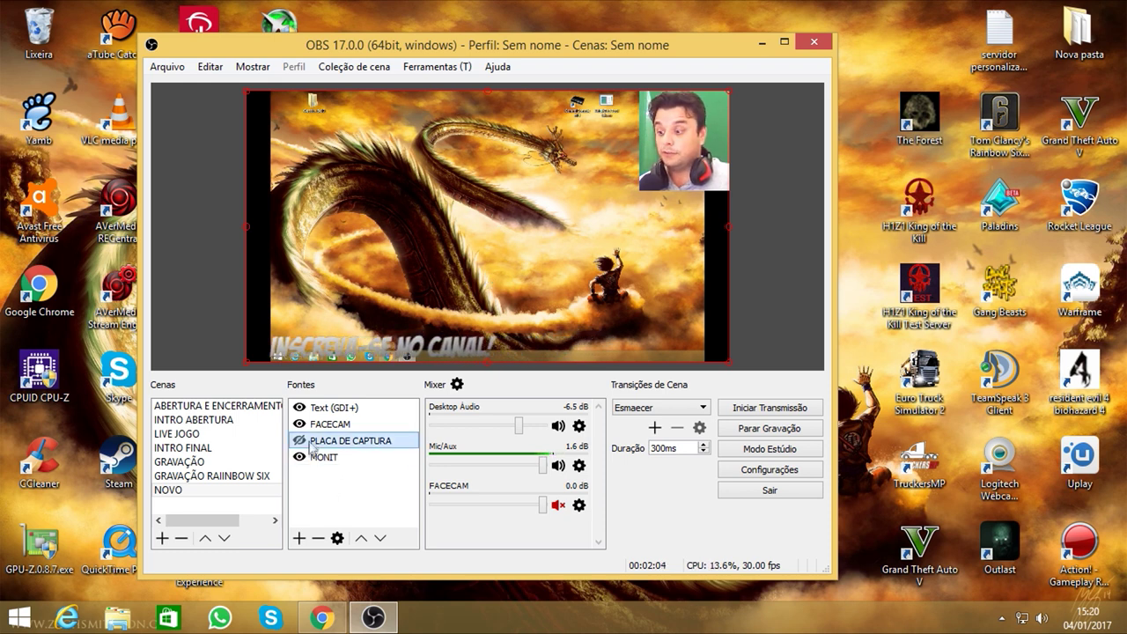
{"action": "left_click", "coordinate": [432, 100]}
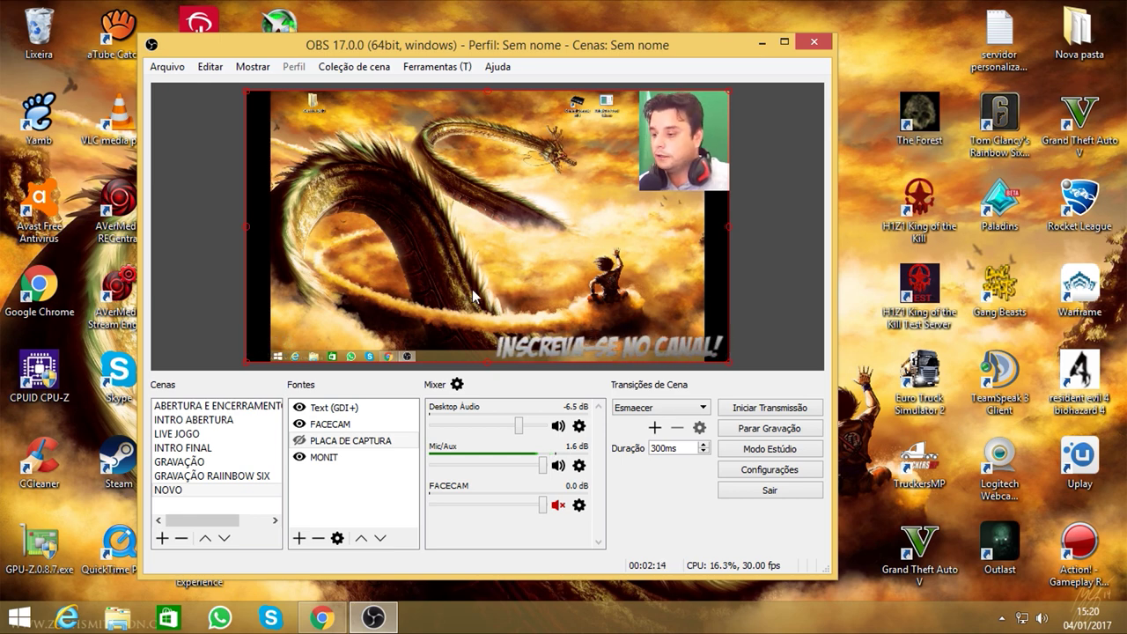
Reset the MONIT source's transform, and manually reposition and resize it to fill the whole preview canvas
{"action": "right_click", "coordinate": [337, 459]}
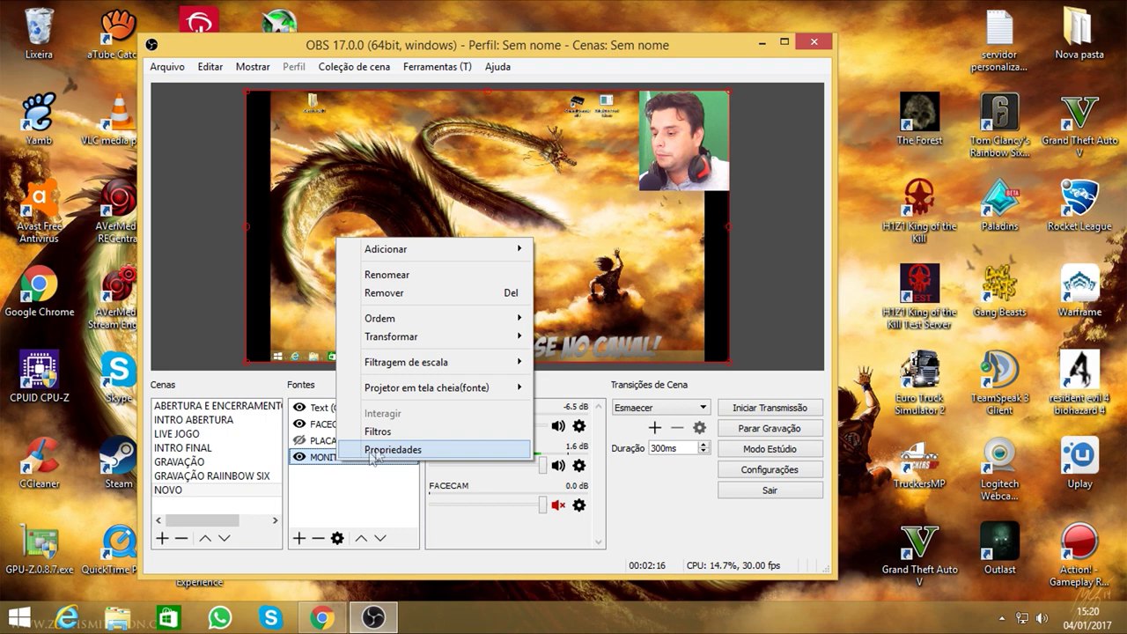
{"action": "mouse_move", "coordinate": [510, 344]}
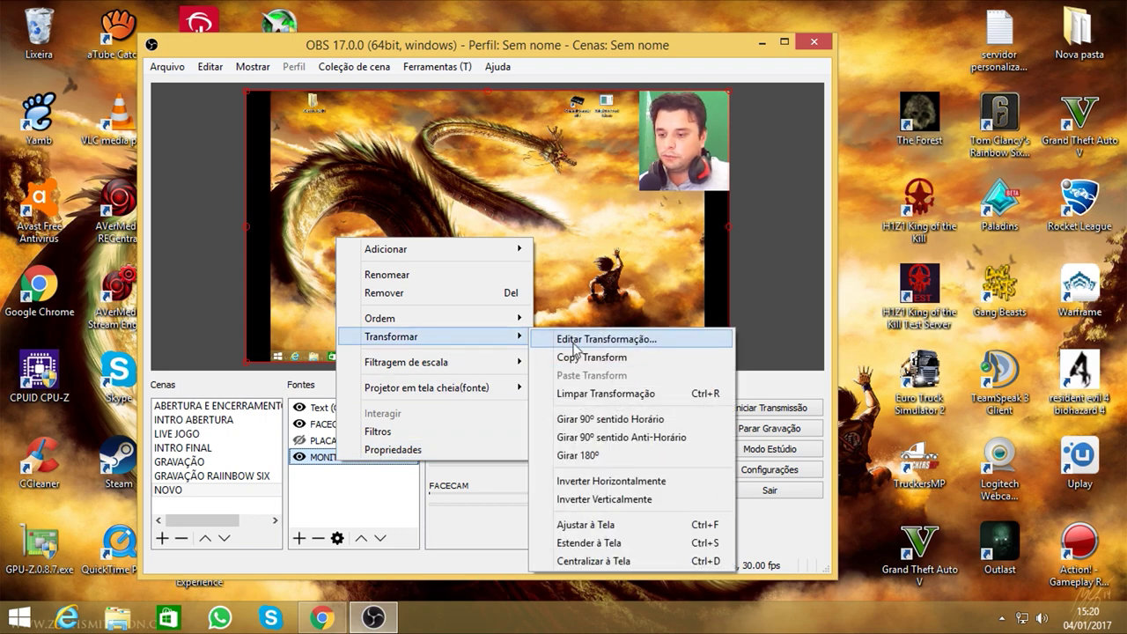
{"action": "left_click", "coordinate": [606, 394]}
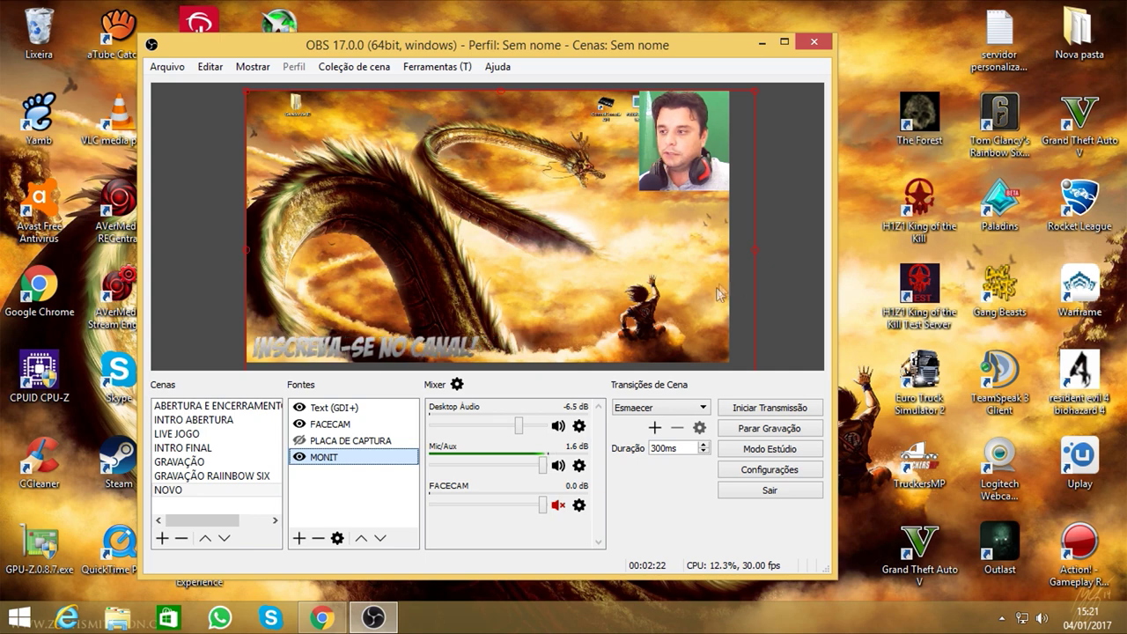
{"action": "left_click_drag", "start_coordinate": [729, 314], "coordinate": [680, 216]}
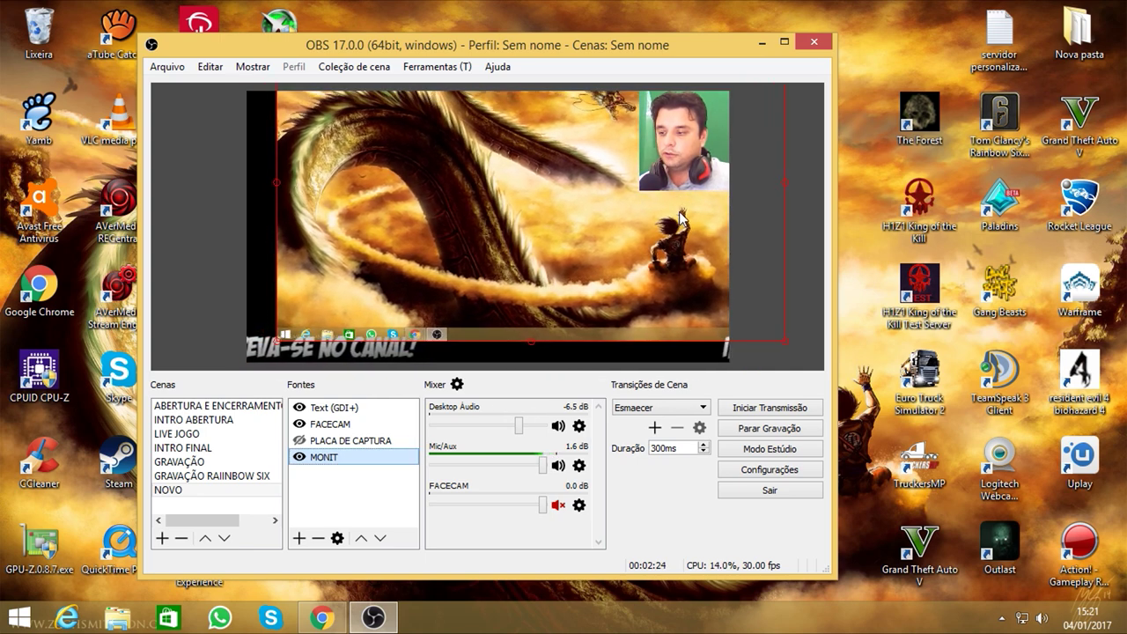
{"action": "mouse_move", "coordinate": [784, 339]}
{"action": "left_mouse_down"}
{"action": "mouse_move", "coordinate": [750, 317]}
{"action": "mouse_move", "coordinate": [774, 356]}
{"action": "left_mouse_up"}
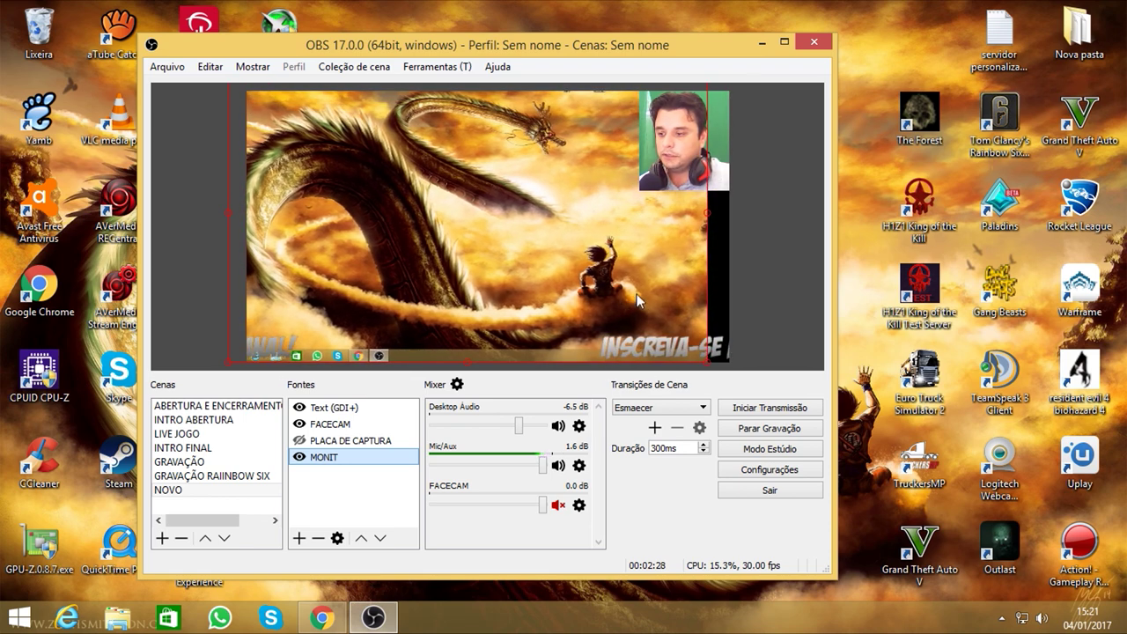
{"action": "left_click_drag", "start_coordinate": [642, 294], "coordinate": [660, 320]}
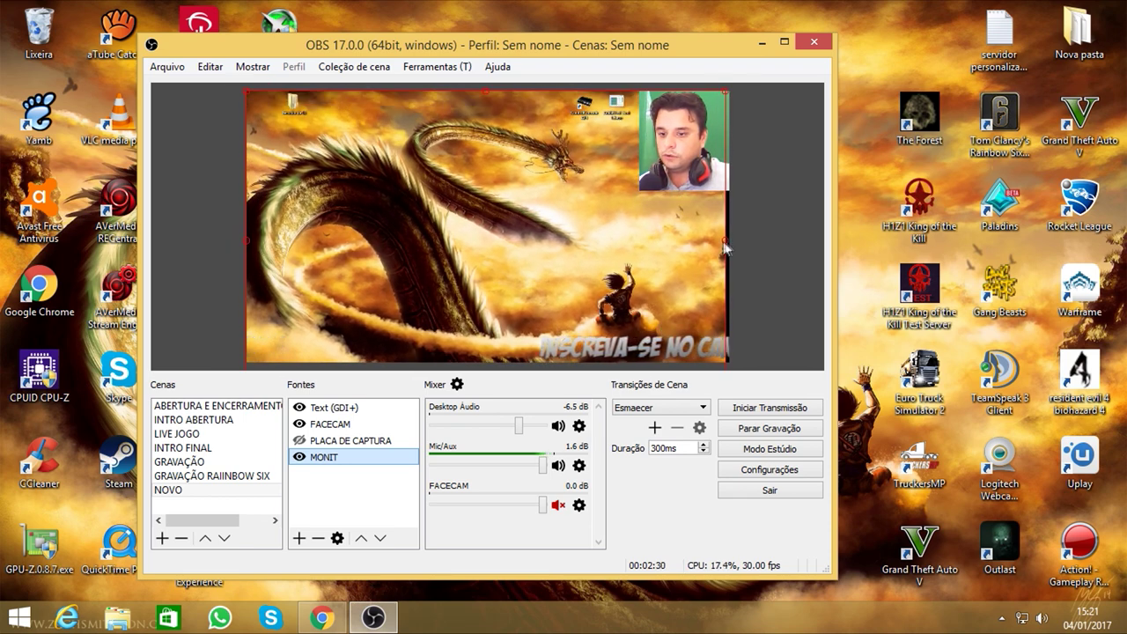
{"action": "left_click_drag", "start_coordinate": [726, 243], "coordinate": [727, 241]}
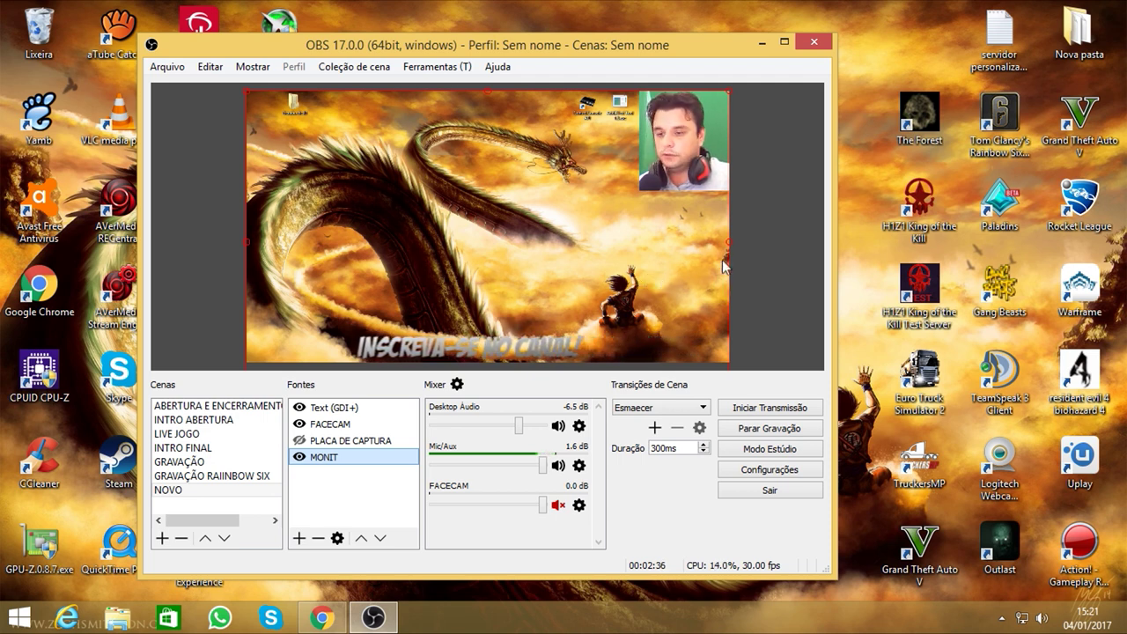
Toggle the sources' visibility, ending with Text (GDI+), FACECAM, PLACA DE CAPTURA and MONIT all hidden
{"action": "left_click", "coordinate": [300, 441]}
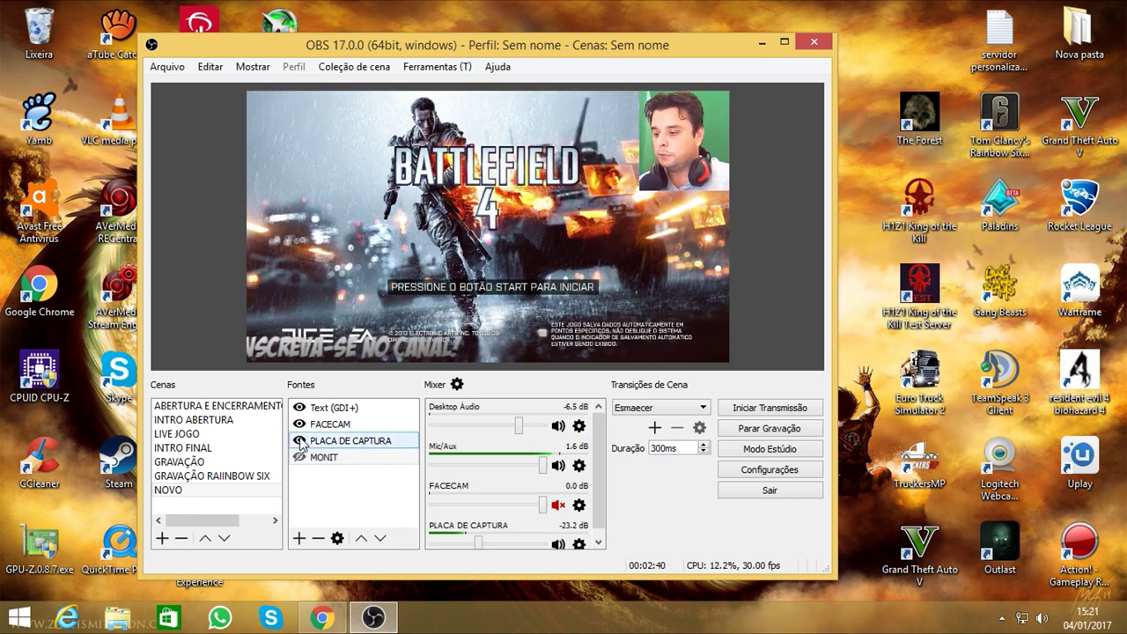
{"action": "left_click", "coordinate": [299, 440]}
{"action": "left_click", "coordinate": [300, 457]}
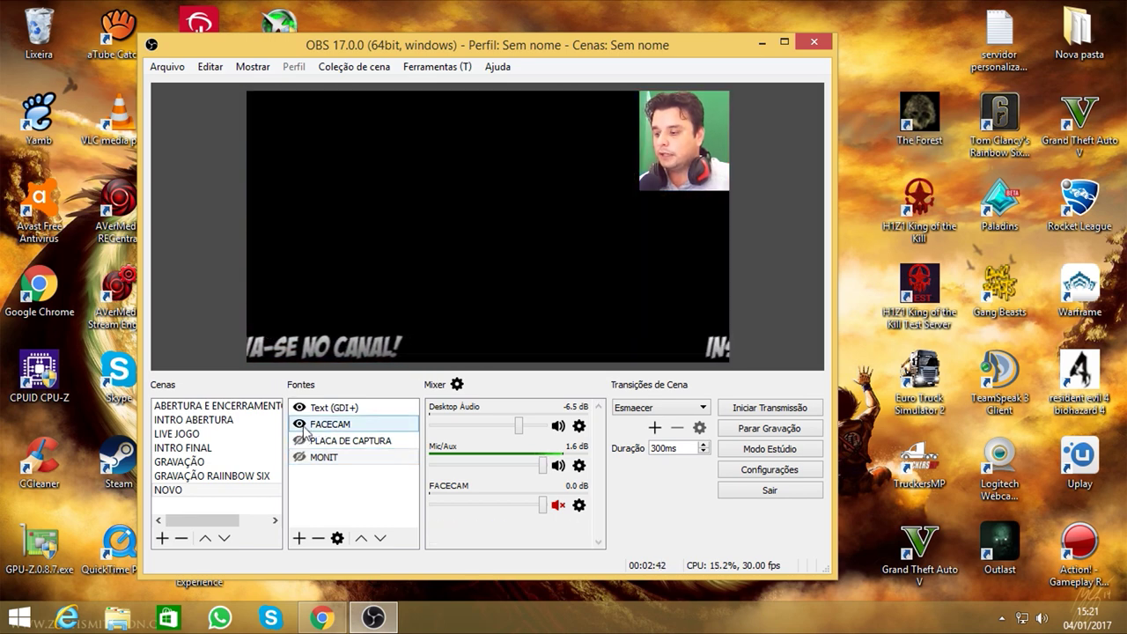
{"action": "left_click", "coordinate": [299, 424]}
{"action": "left_click", "coordinate": [299, 425]}
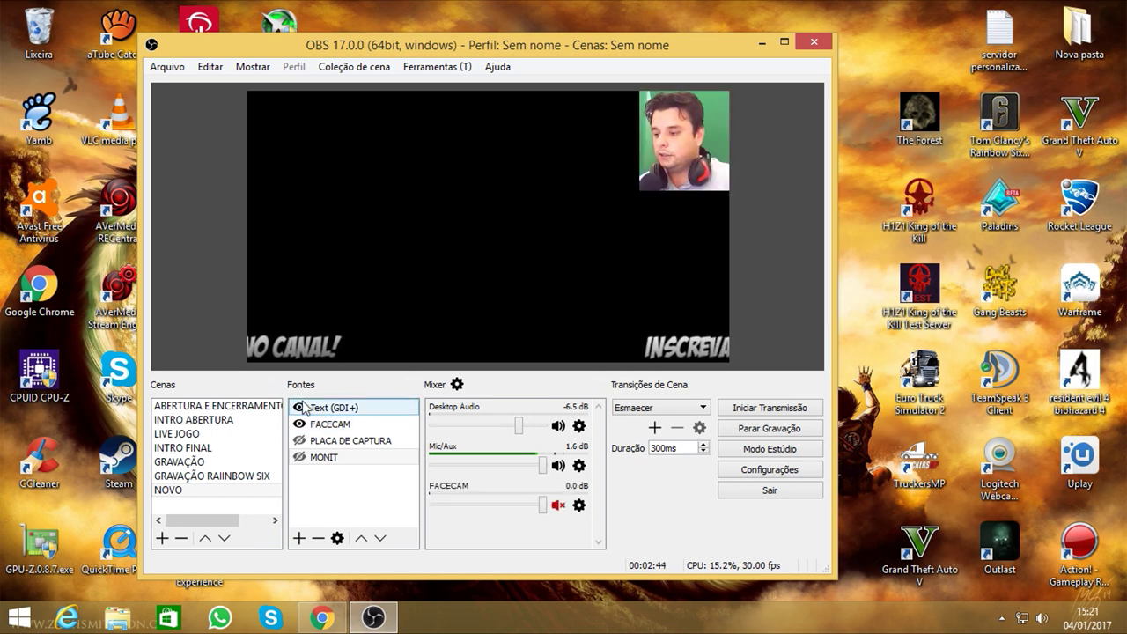
{"action": "left_click", "coordinate": [299, 425]}
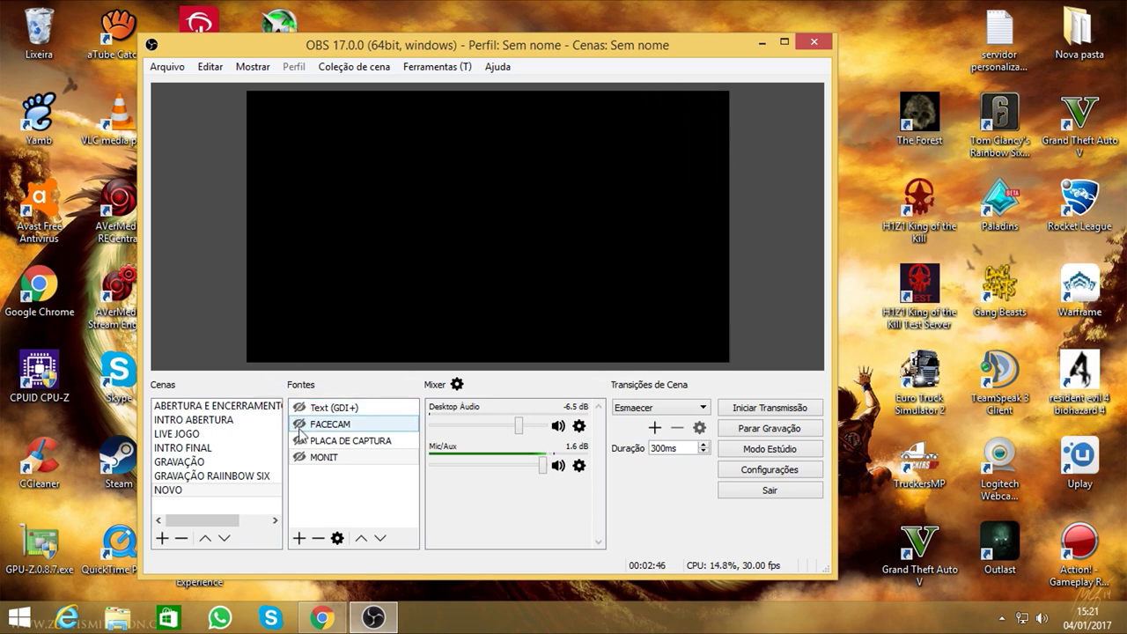
Make the PLACA DE CAPTURA, Text (GDI+), FACECAM and MONIT sources visible in the NOVO scene
{"action": "left_click", "coordinate": [299, 441]}
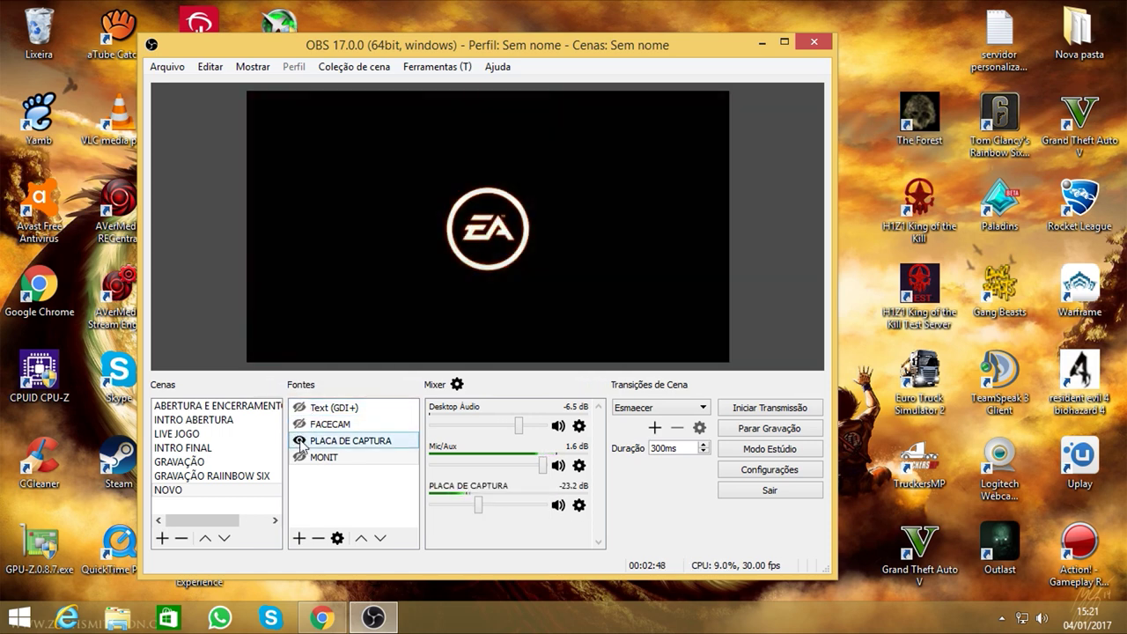
{"action": "left_click", "coordinate": [300, 457]}
{"action": "left_click", "coordinate": [300, 457]}
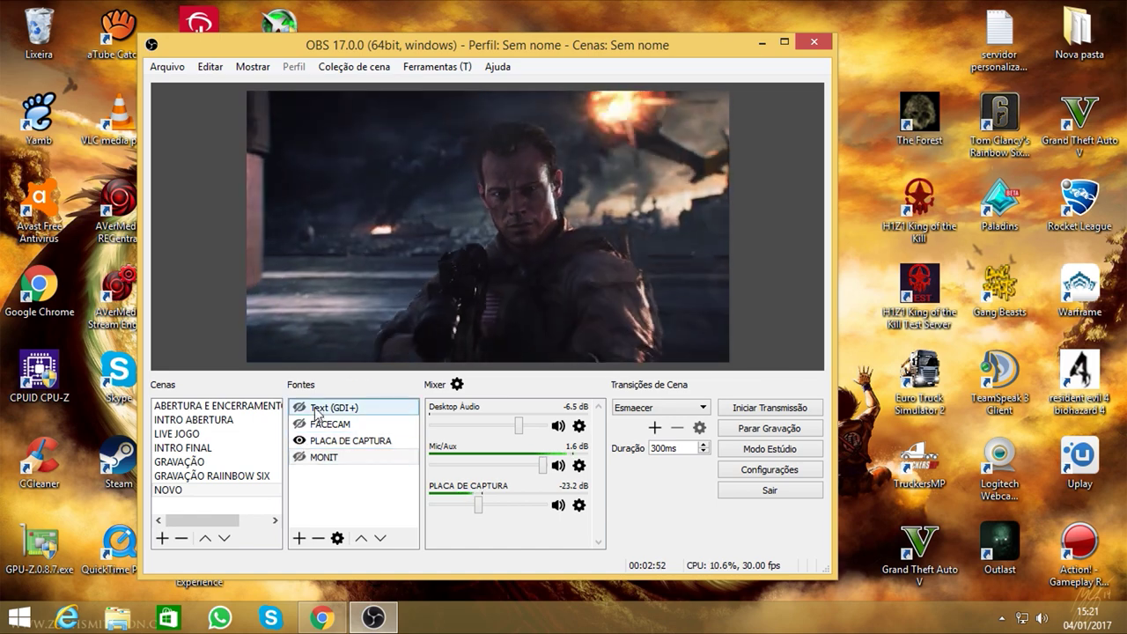
{"action": "left_click", "coordinate": [299, 408]}
{"action": "left_click", "coordinate": [299, 423]}
{"action": "left_click", "coordinate": [299, 464]}
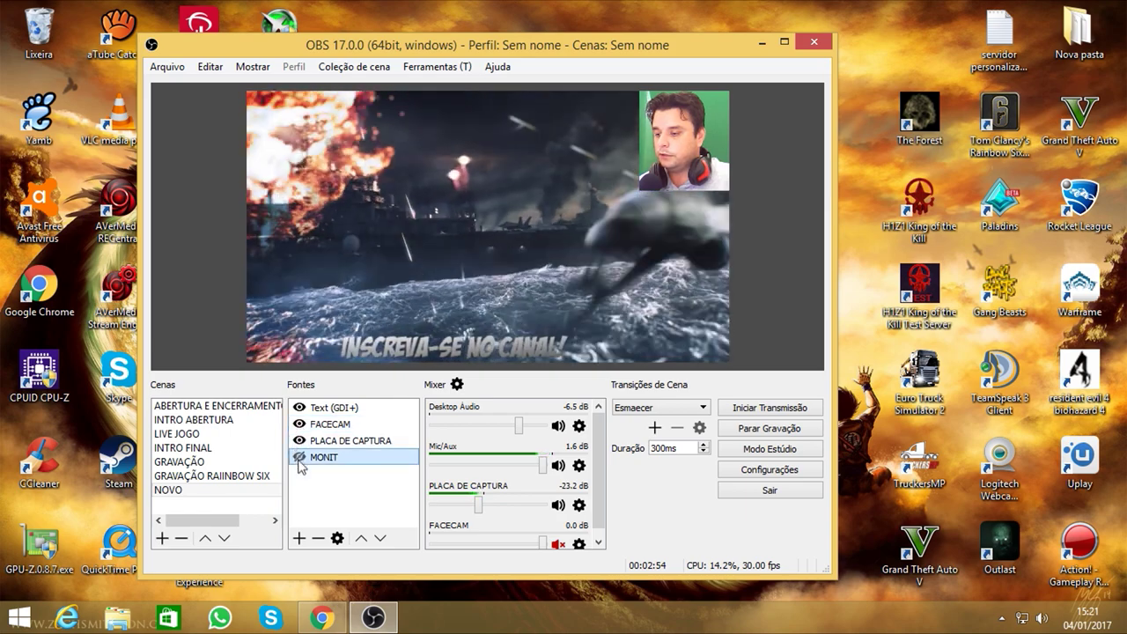
{"action": "left_click", "coordinate": [300, 457]}
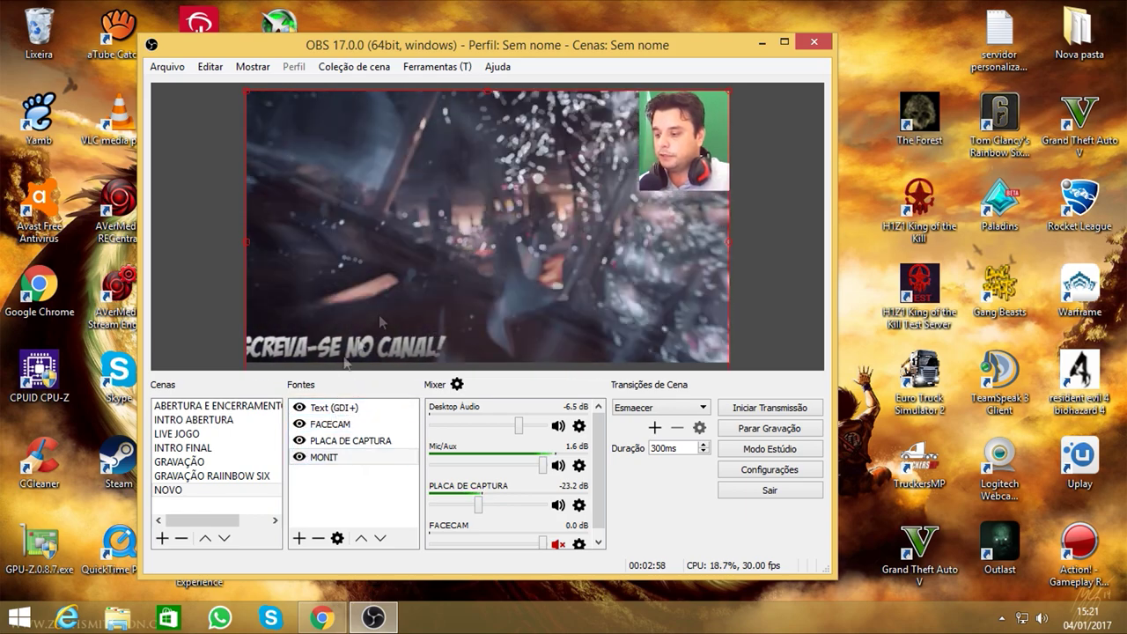
Hide the Text (GDI+) and FACECAM overlays, and toggle the visibility of PLACA DE CAPTURA and MONIT
{"action": "left_click", "coordinate": [300, 407]}
{"action": "left_click", "coordinate": [299, 423]}
{"action": "left_click", "coordinate": [300, 441]}
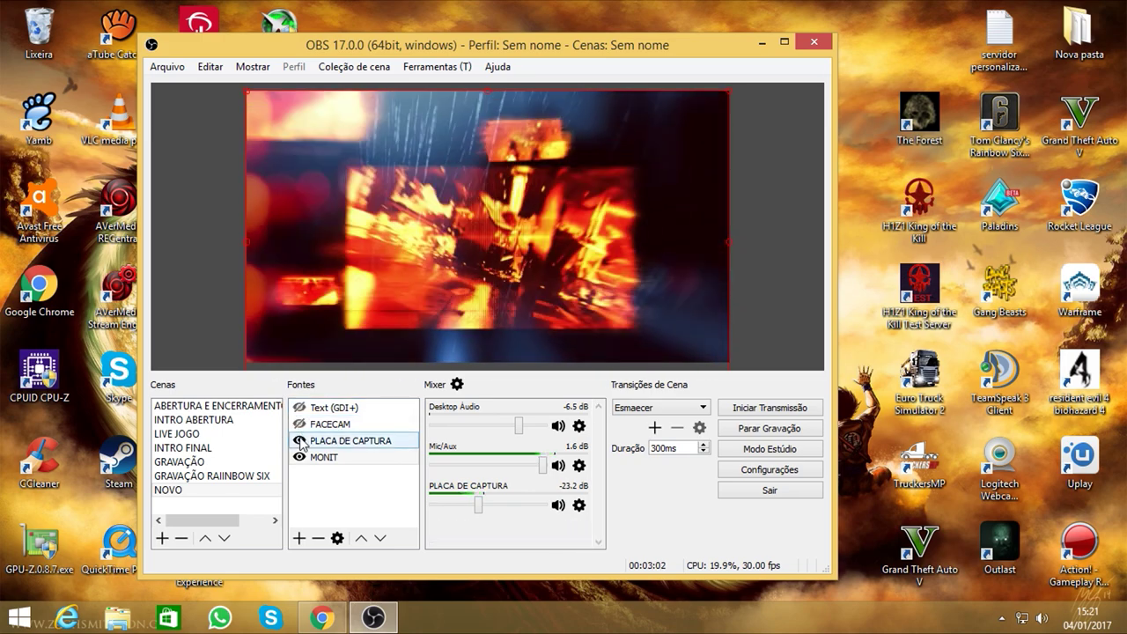
{"action": "left_click", "coordinate": [300, 457]}
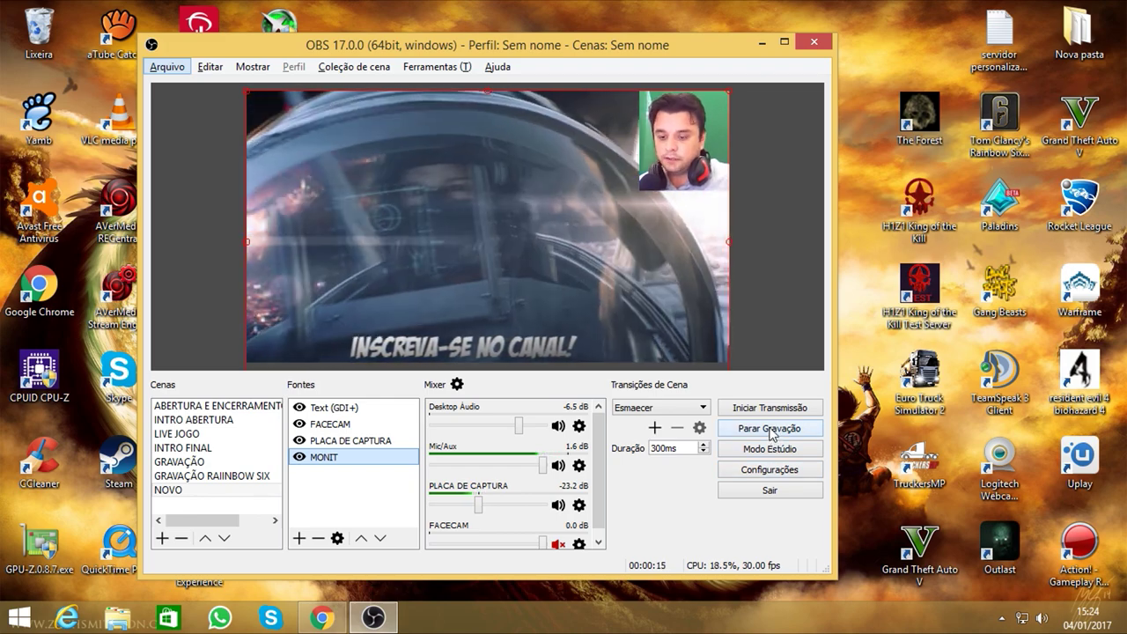
Stop the current recording
{"action": "left_click", "coordinate": [772, 430]}
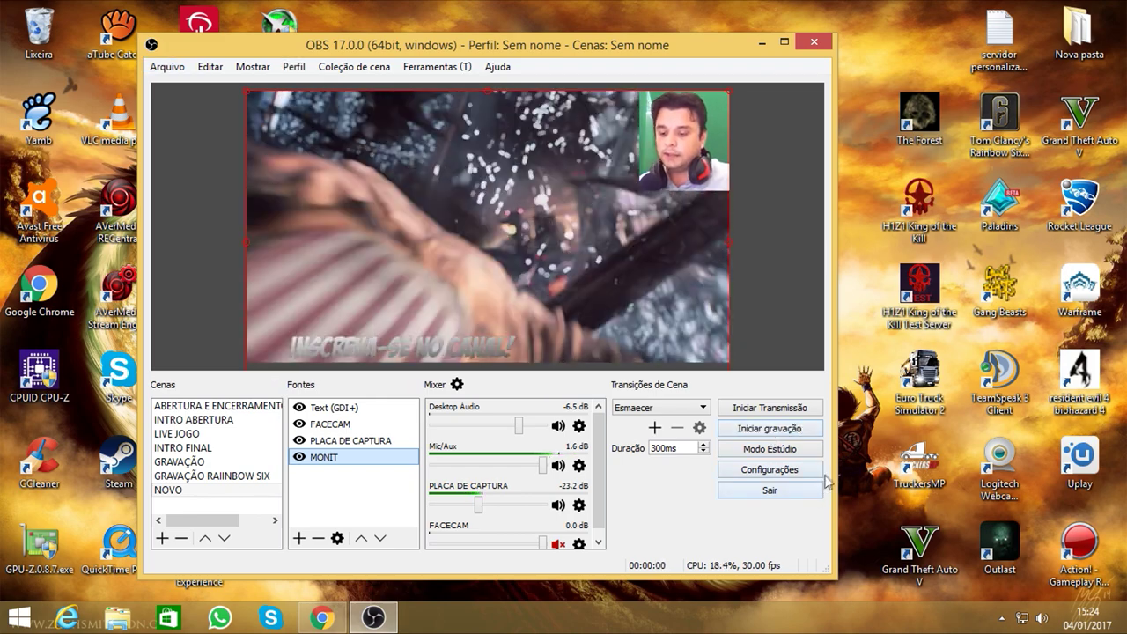